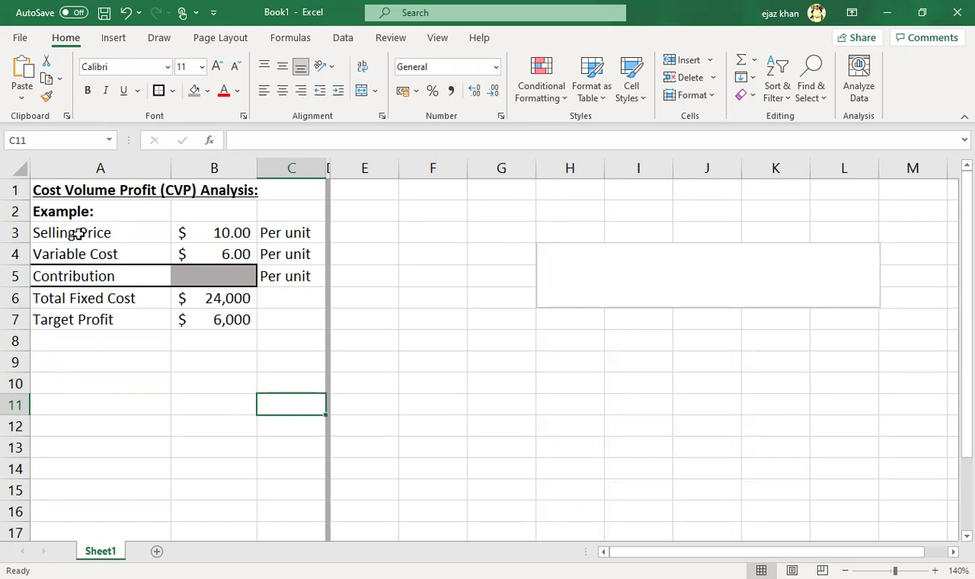
pyautogui.click(76, 232)
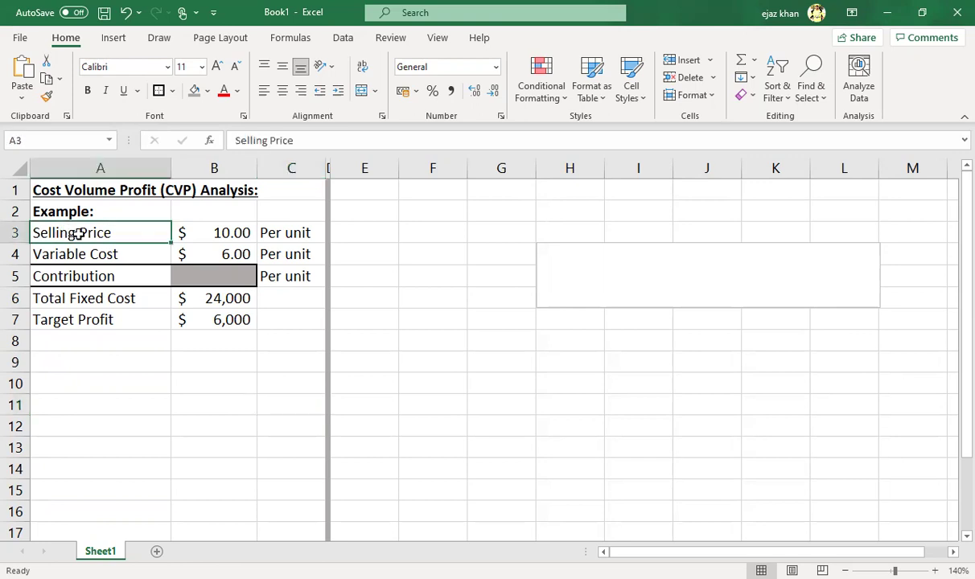
pyautogui.click(218, 229)
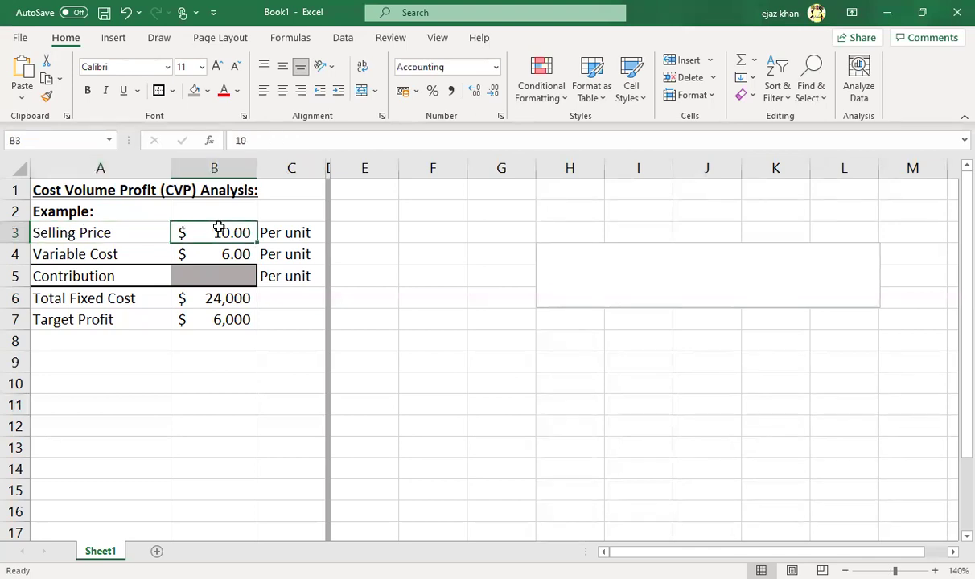
pyautogui.click(137, 253)
pyautogui.click(209, 253)
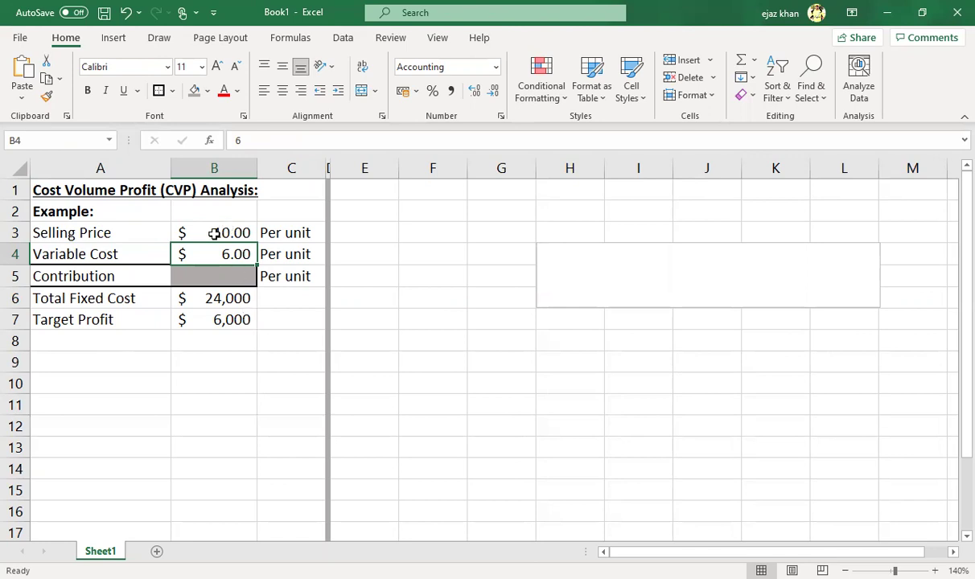
# Step: Calculate the contribution per unit in B5 as selling price minus variable cost with the formula =B3-B4
pyautogui.click(200, 275)
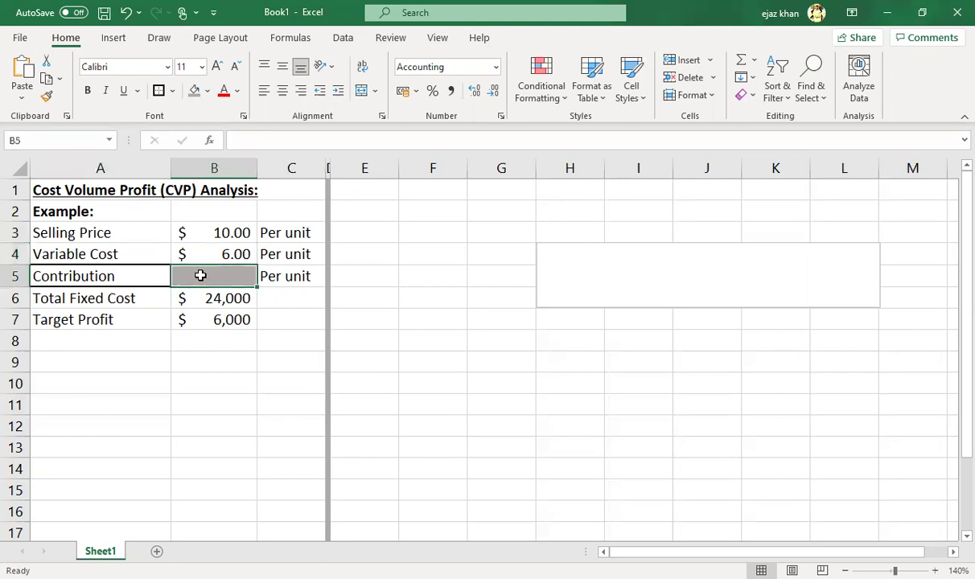
pyautogui.write('=')
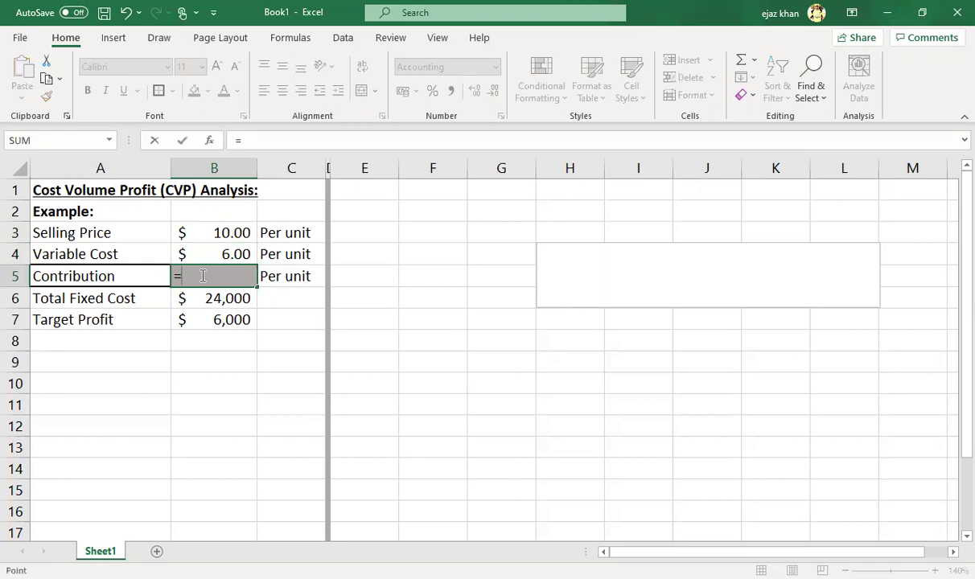
pyautogui.press('Up')
pyautogui.press('Up')
pyautogui.press('Up')
pyautogui.press('Down')
pyautogui.write('-')
pyautogui.click(206, 254)
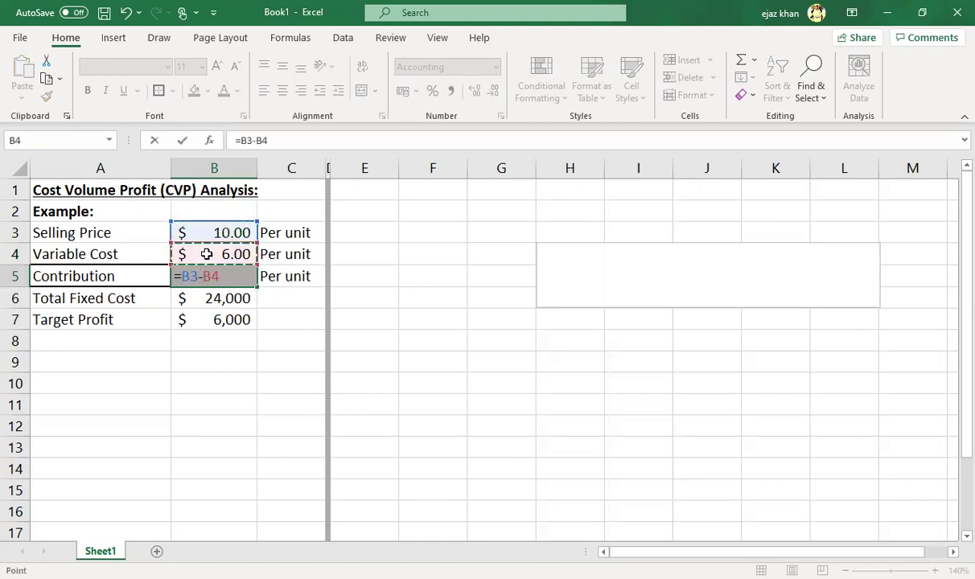
pyautogui.press('Return')
pyautogui.press('Up')
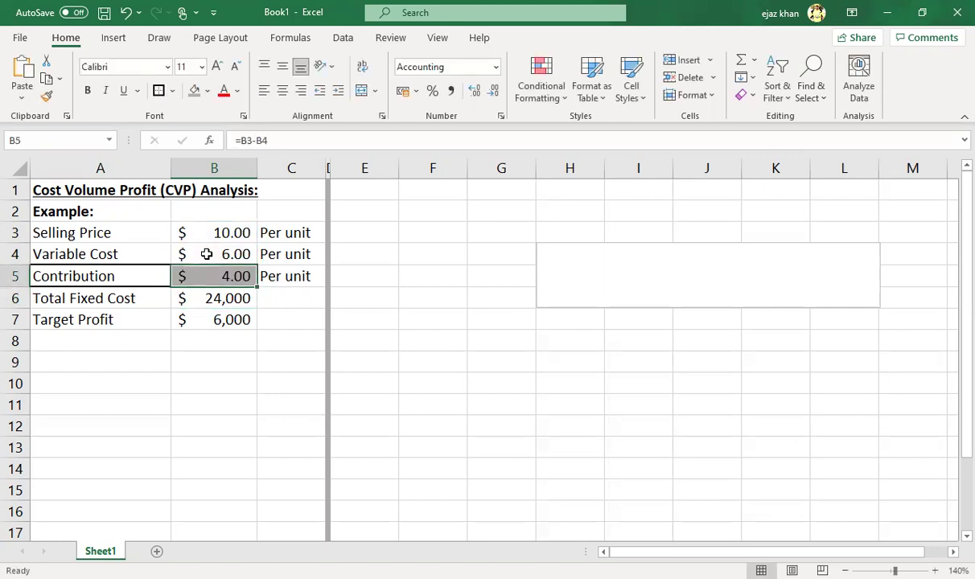
pyautogui.click(206, 254)
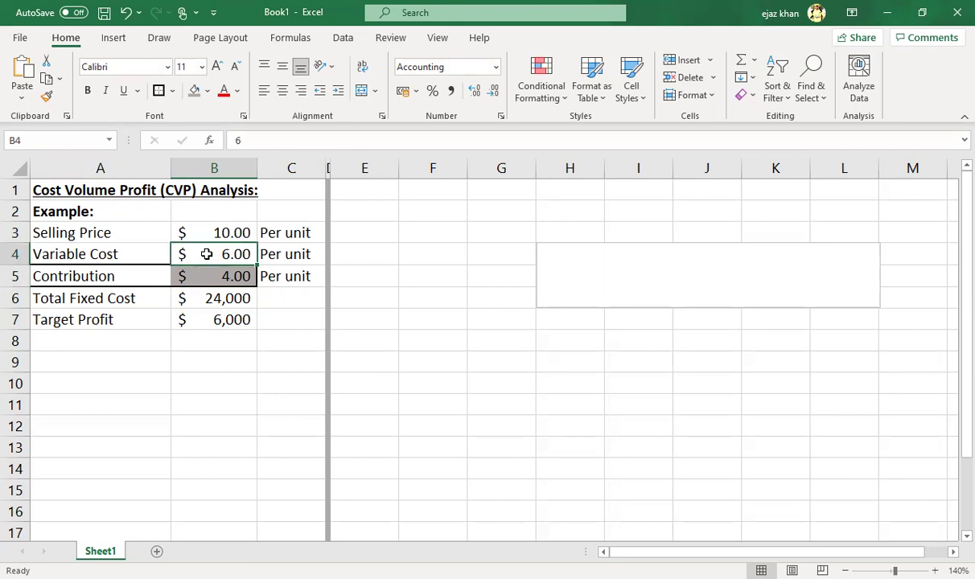
pyautogui.press('Down')
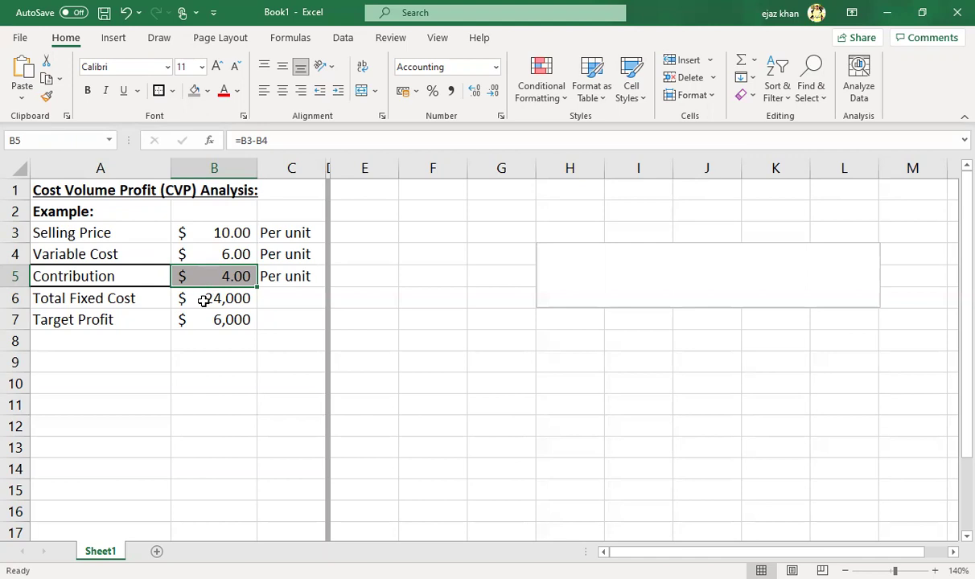
pyautogui.click(201, 299)
pyautogui.click(202, 319)
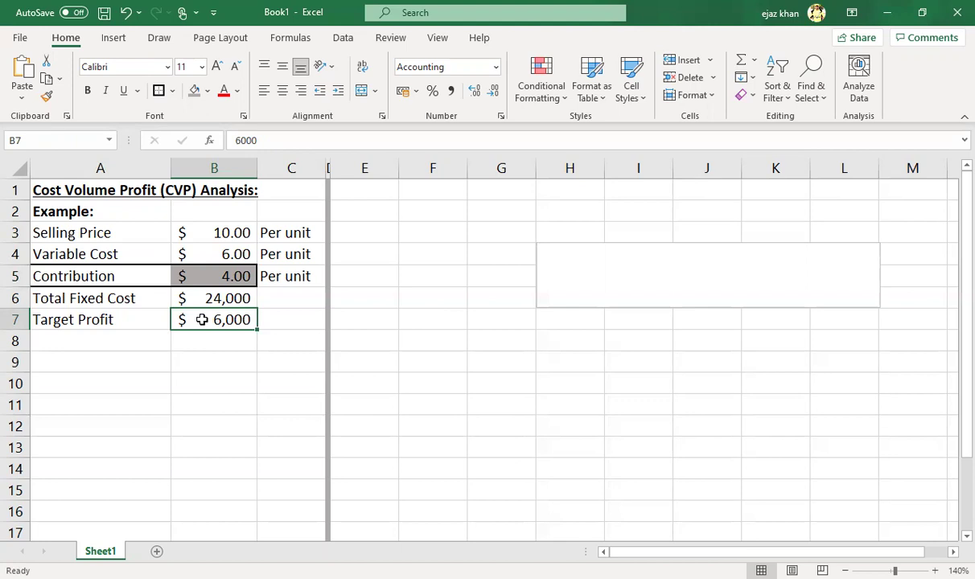
# Step: Enter the label "1)Break Even Point (Units)" in cell E2
pyautogui.click(360, 212)
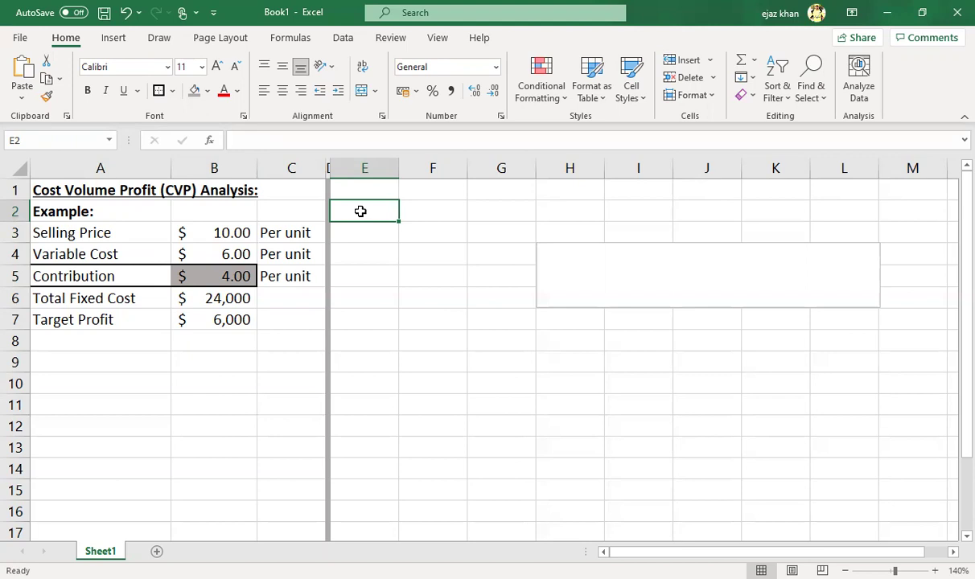
pyautogui.write('1)')
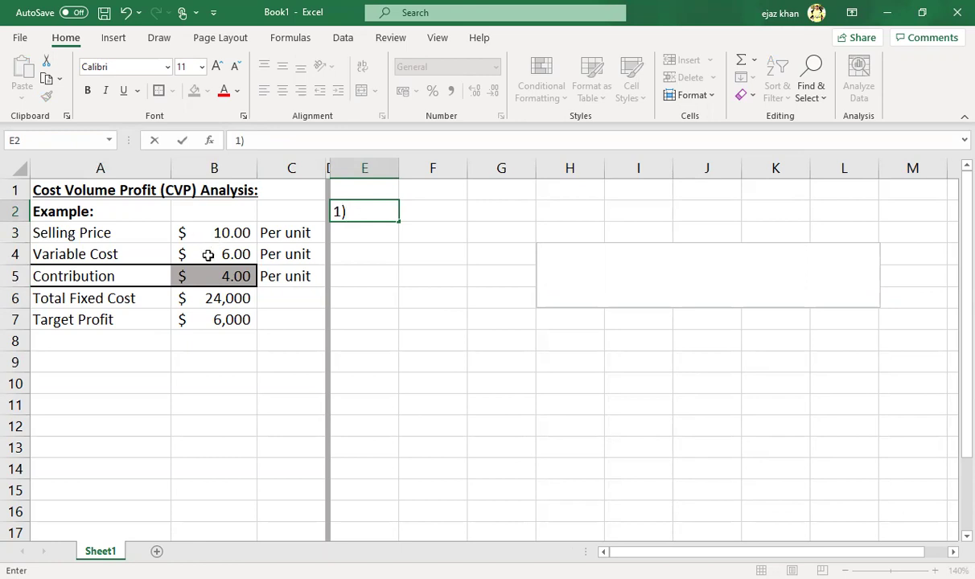
pyautogui.moveTo(138, 233); pyautogui.dragTo(227, 247)
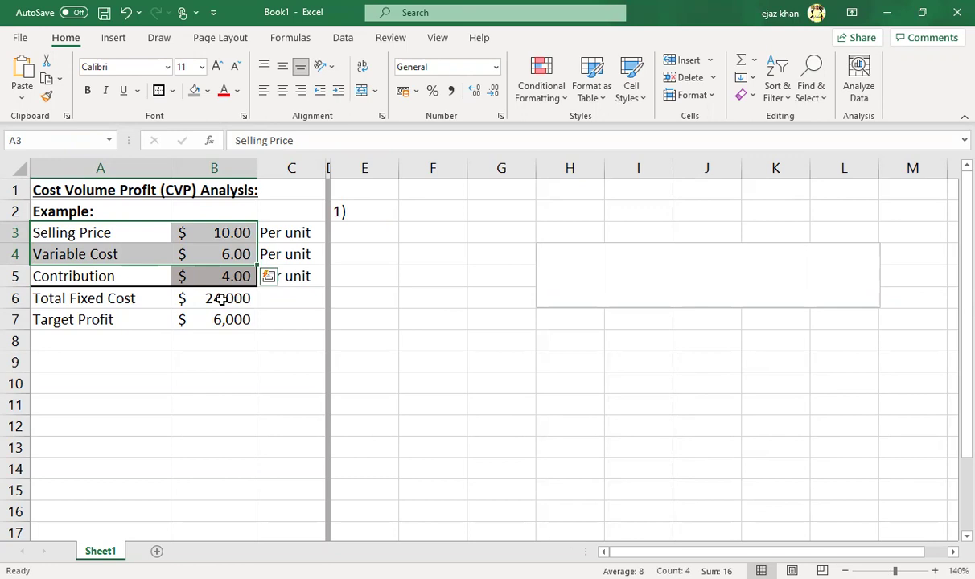
pyautogui.click(222, 299)
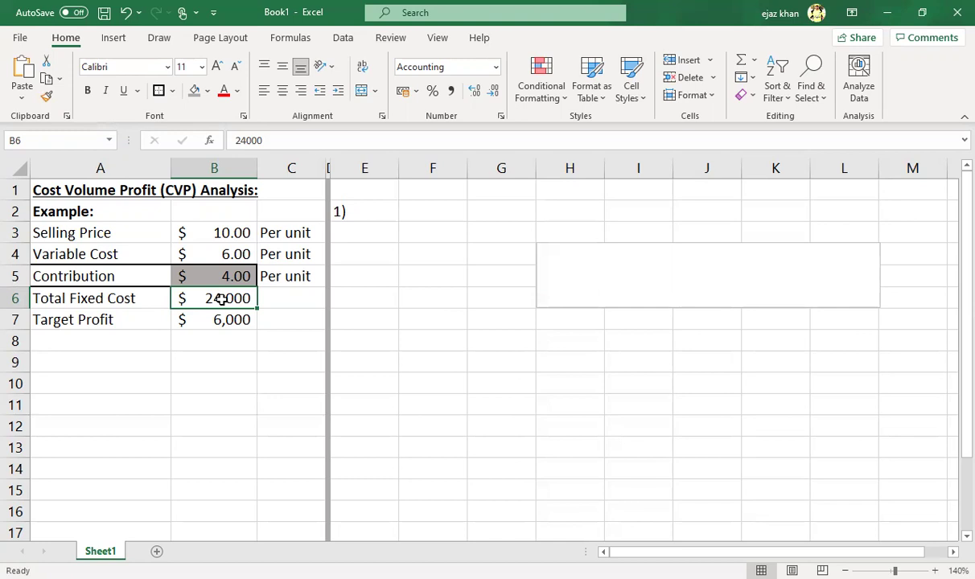
pyautogui.moveTo(121, 292); pyautogui.dragTo(206, 297)
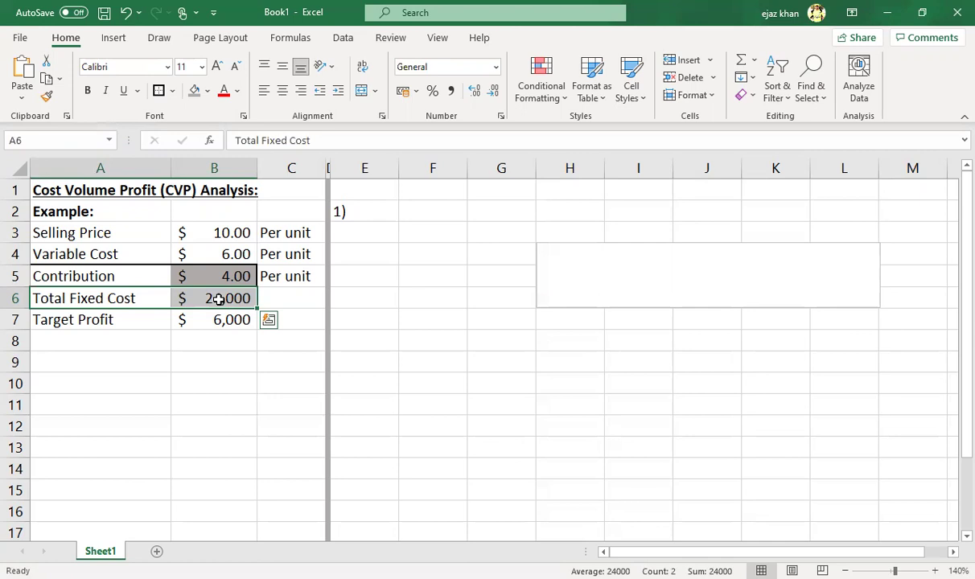
pyautogui.click(367, 210)
pyautogui.doubleClick(368, 211)
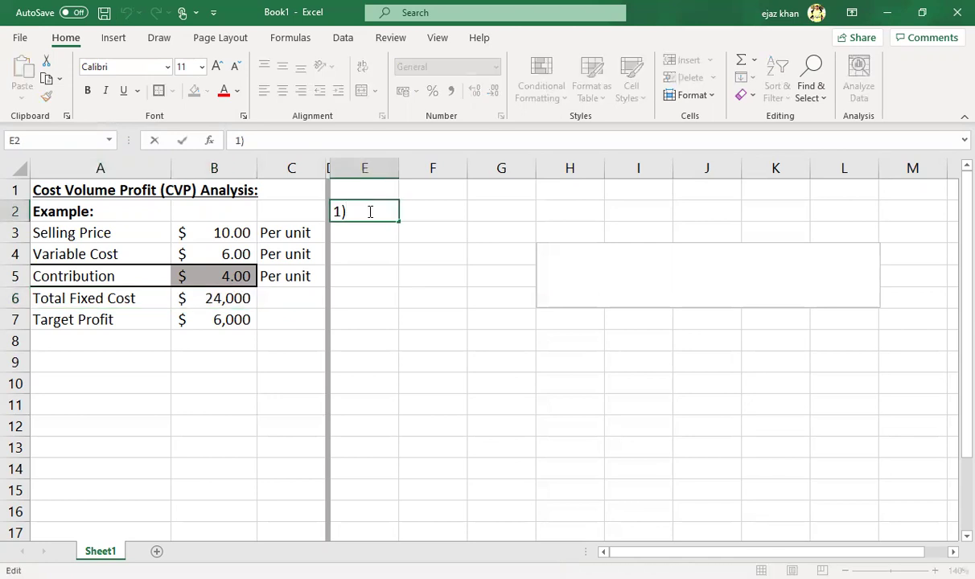
pyautogui.write('Break ')
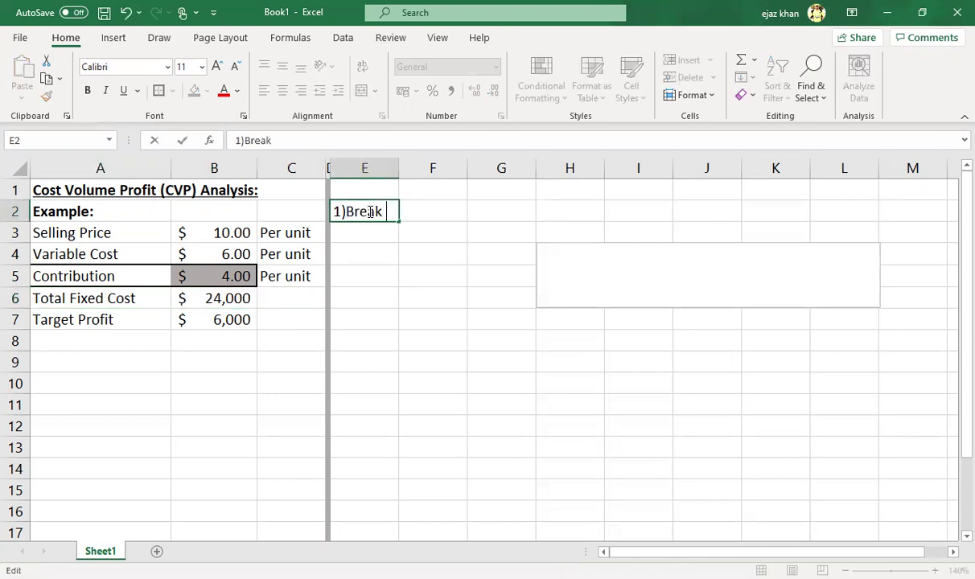
pyautogui.write('Even Point (')
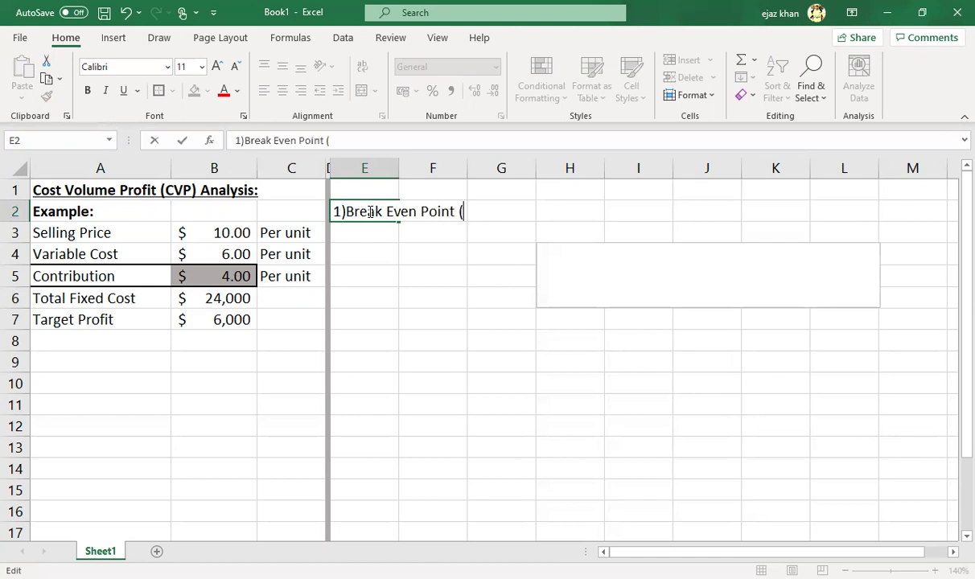
pyautogui.write('Units)')
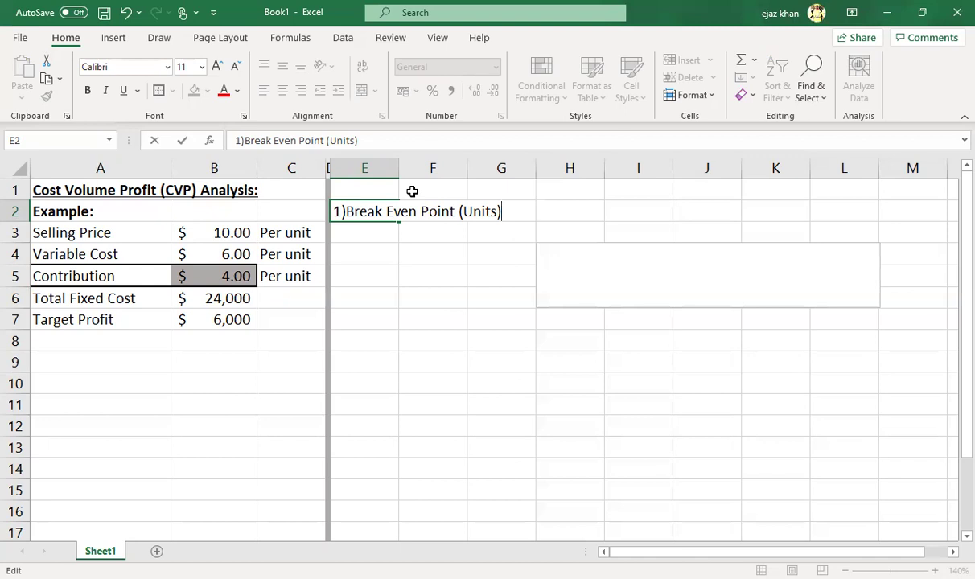
# Step: Auto-fit column E to its label and move the empty text box up so its upper edge aligns with row 2
pyautogui.click(397, 164)
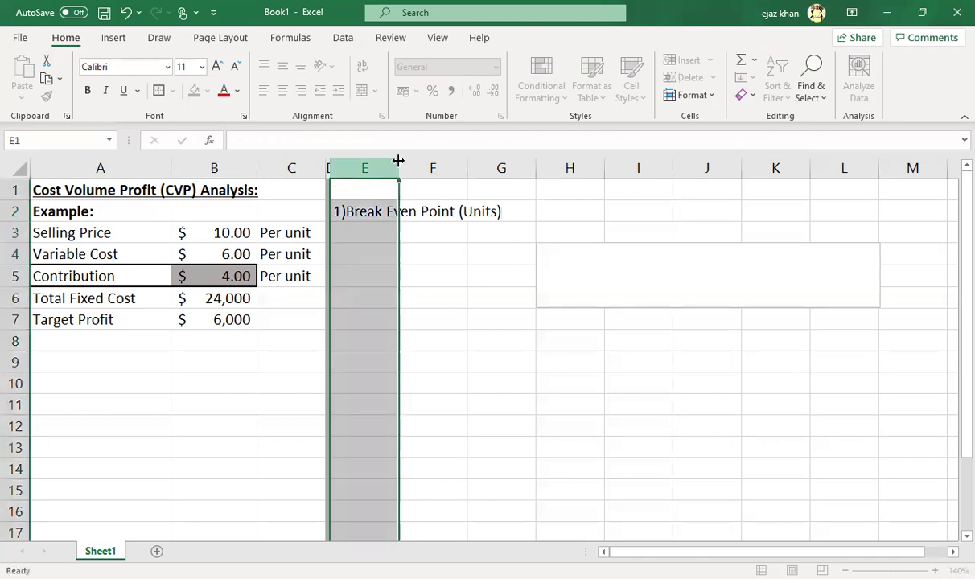
pyautogui.doubleClick(398, 164)
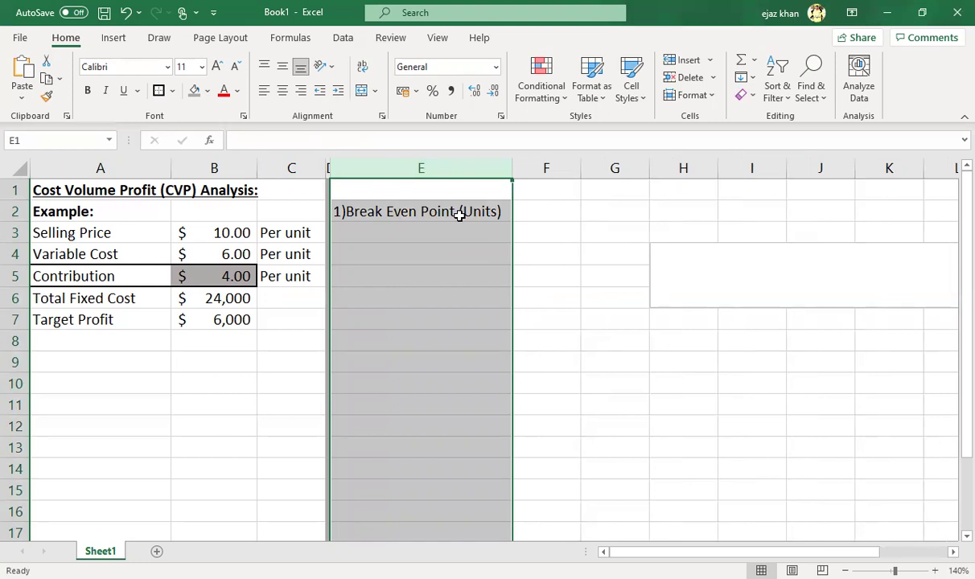
pyautogui.click(796, 278)
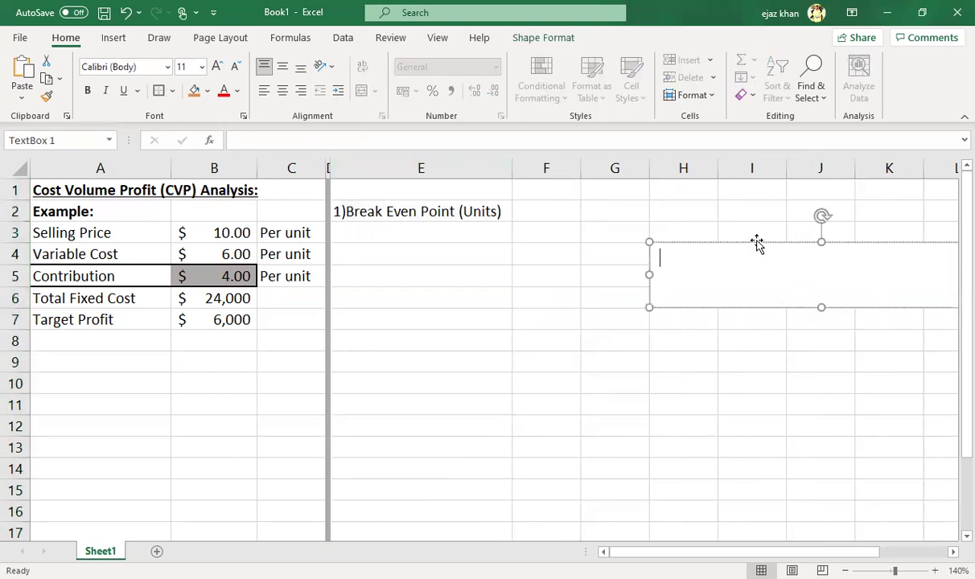
pyautogui.moveTo(758, 225); pyautogui.dragTo(756, 198)
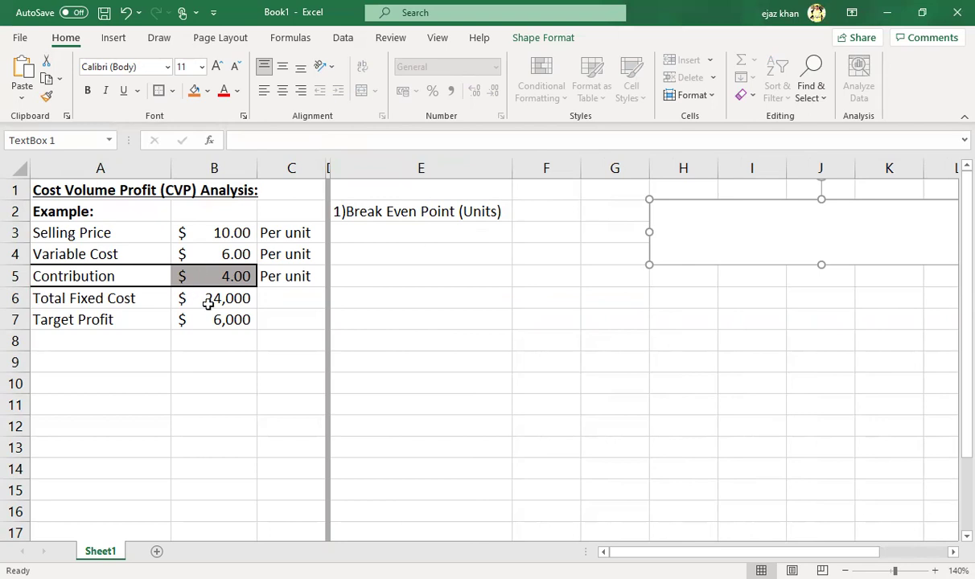
# Step: Calculate the break-even units in F2 as total fixed cost divided by contribution with the formula =B6/B5
pyautogui.click(197, 275)
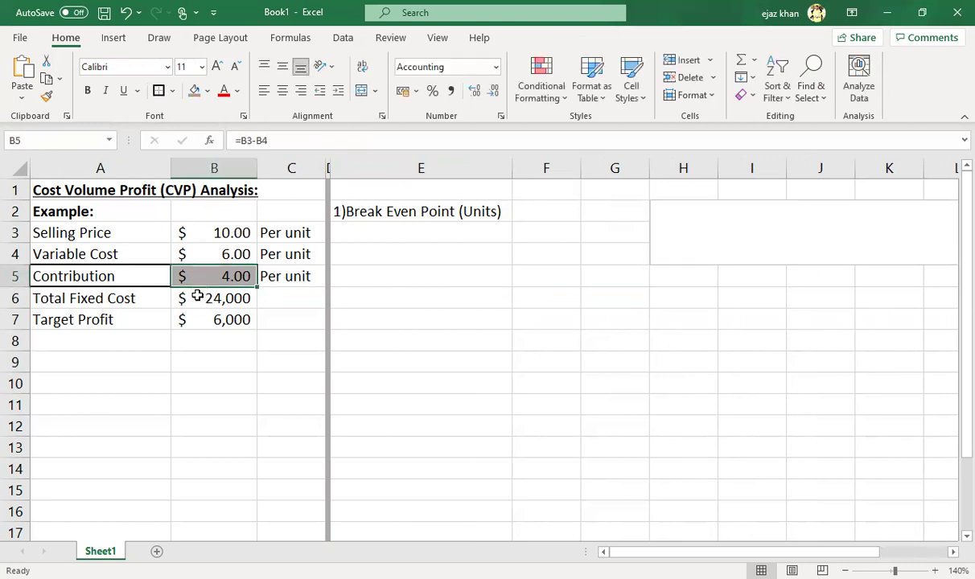
pyautogui.click(197, 298)
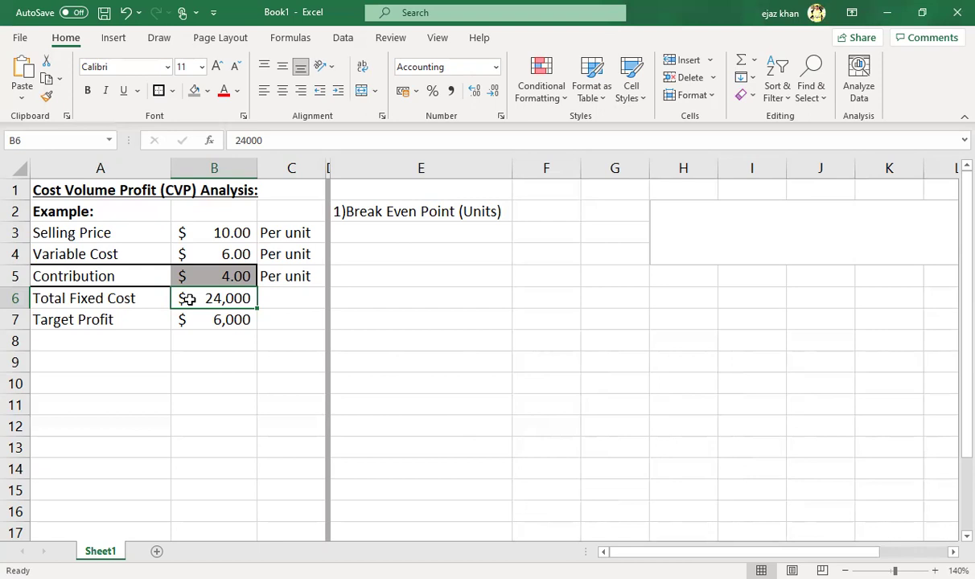
pyautogui.click(542, 210)
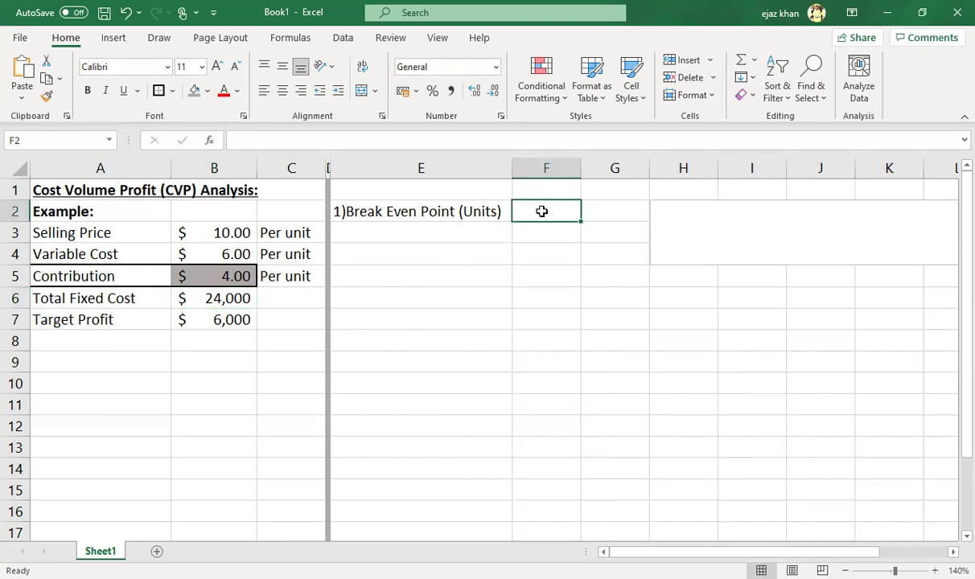
pyautogui.write('=')
pyautogui.click(192, 302)
pyautogui.write('/')
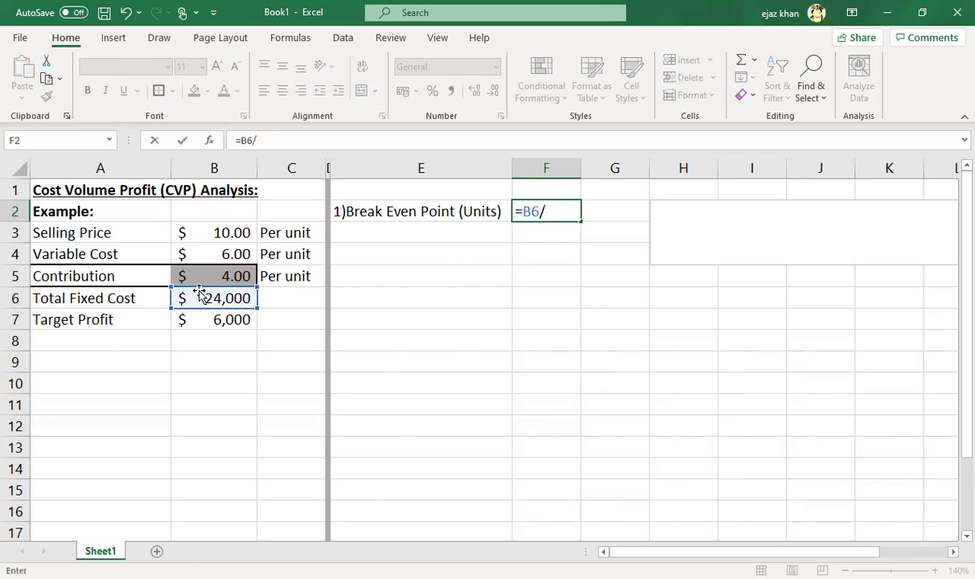
pyautogui.click(198, 276)
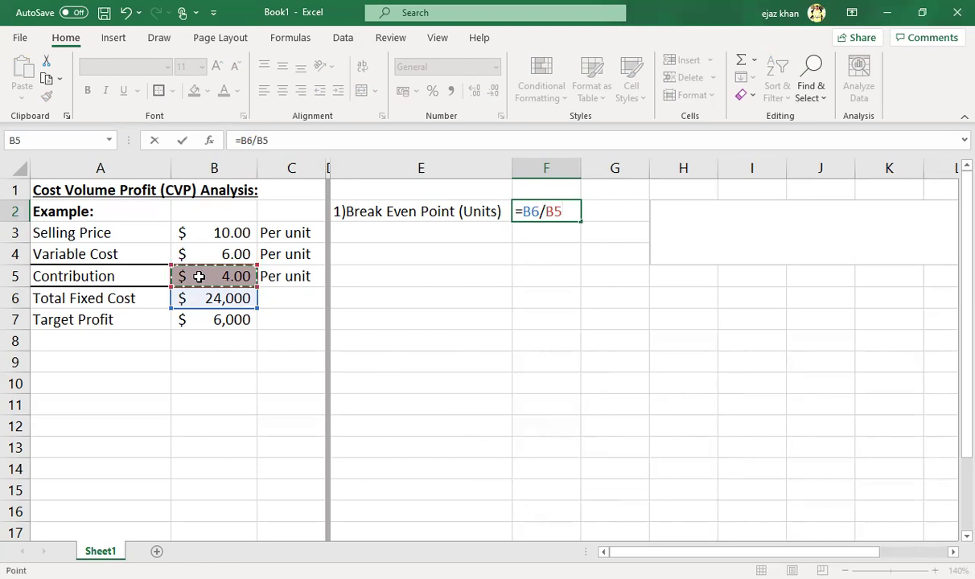
pyautogui.press('Return')
pyautogui.press('Up')
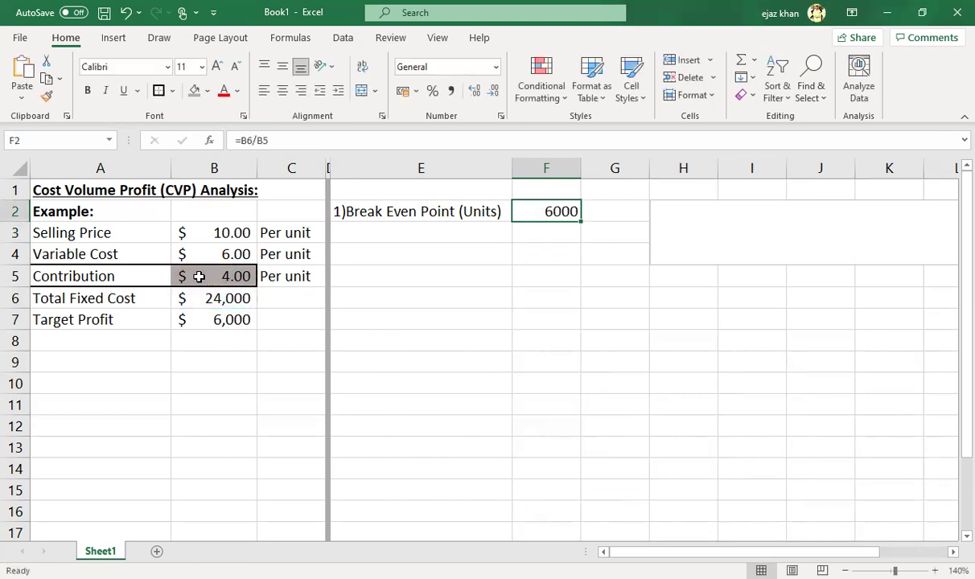
# Step: Format the break-even result in F2 with a thousands separator and no decimal places
pyautogui.click(451, 90)
pyautogui.click(493, 93)
pyautogui.click(493, 93)
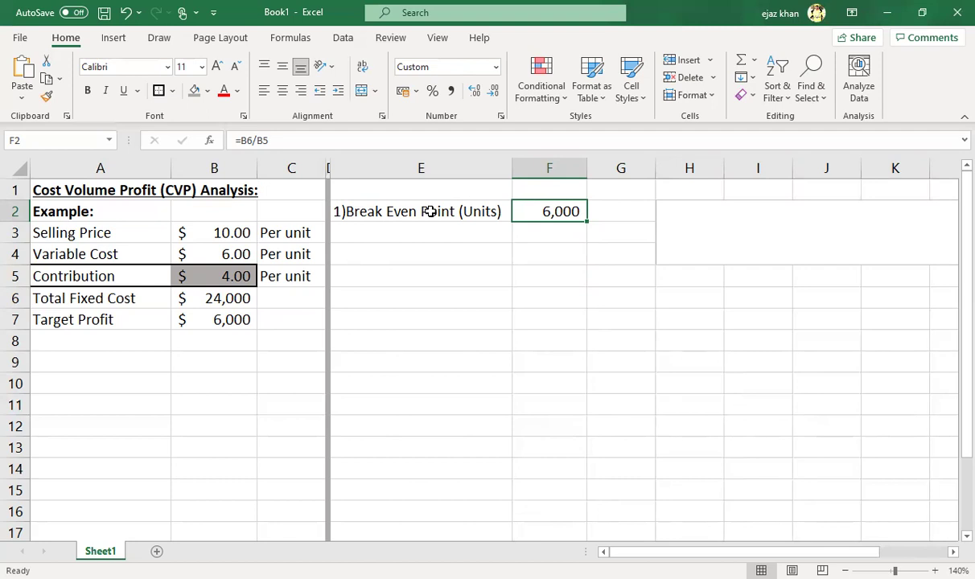
# Step: Write "Breakeven Units = Total Fixed Cost/Contribution per unit" in the text box and move the box over to start at column G
pyautogui.click(728, 225)
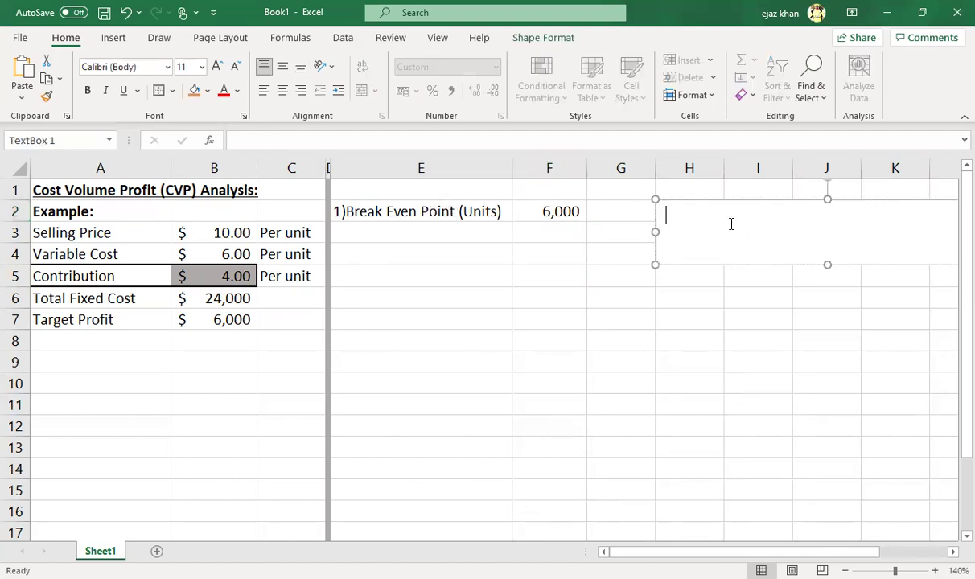
pyautogui.write('Breakeven Units -=')
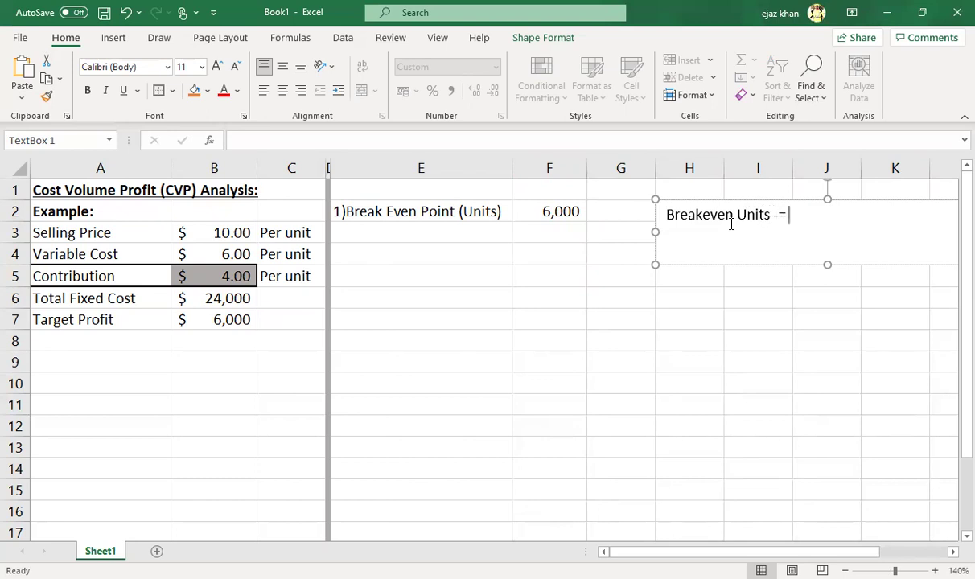
pyautogui.press('BackSpace')
pyautogui.press('BackSpace')
pyautogui.write('= Total Fixed Cost/')
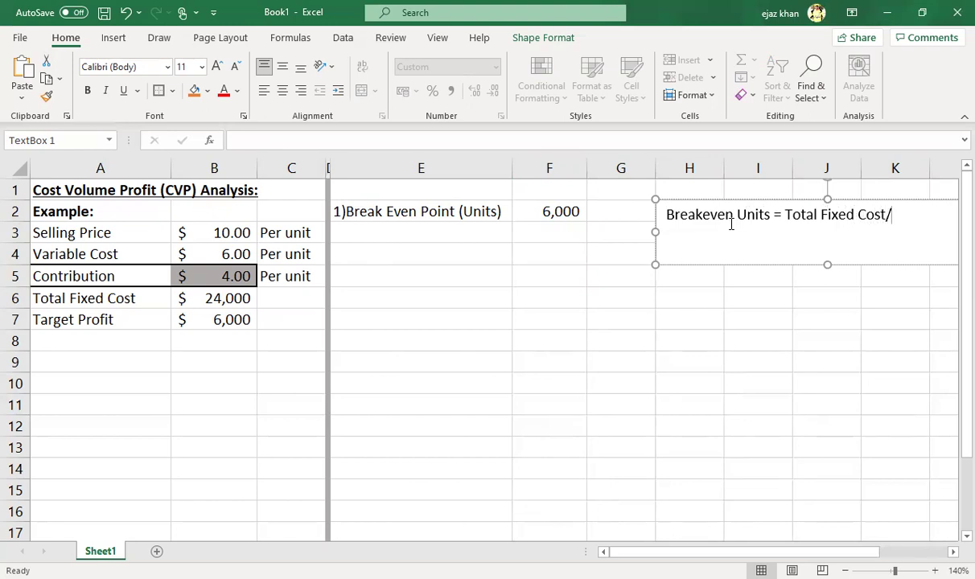
pyautogui.write('Contributio')
pyautogui.write('n per unit')
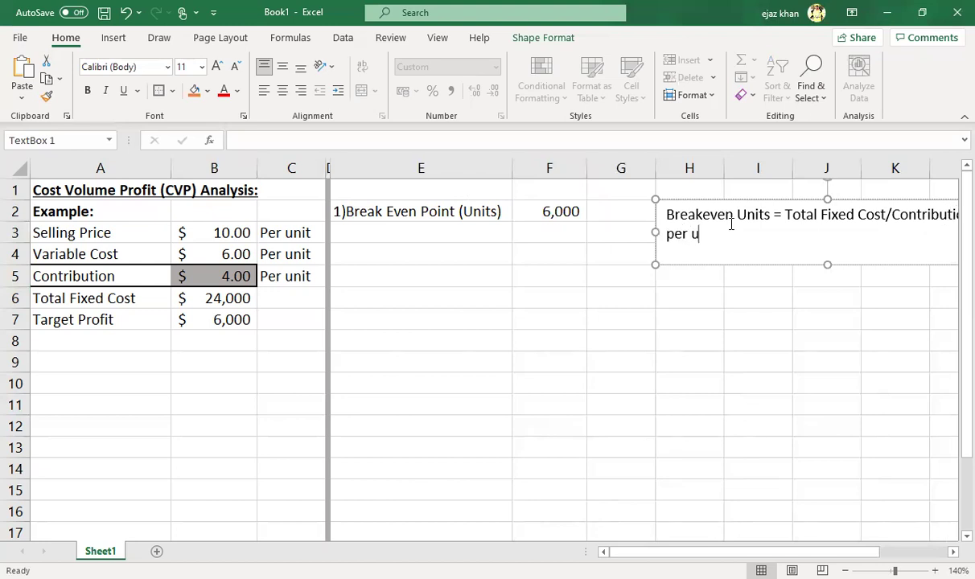
pyautogui.press('Return')
pyautogui.moveTo(679, 201); pyautogui.dragTo(609, 202)
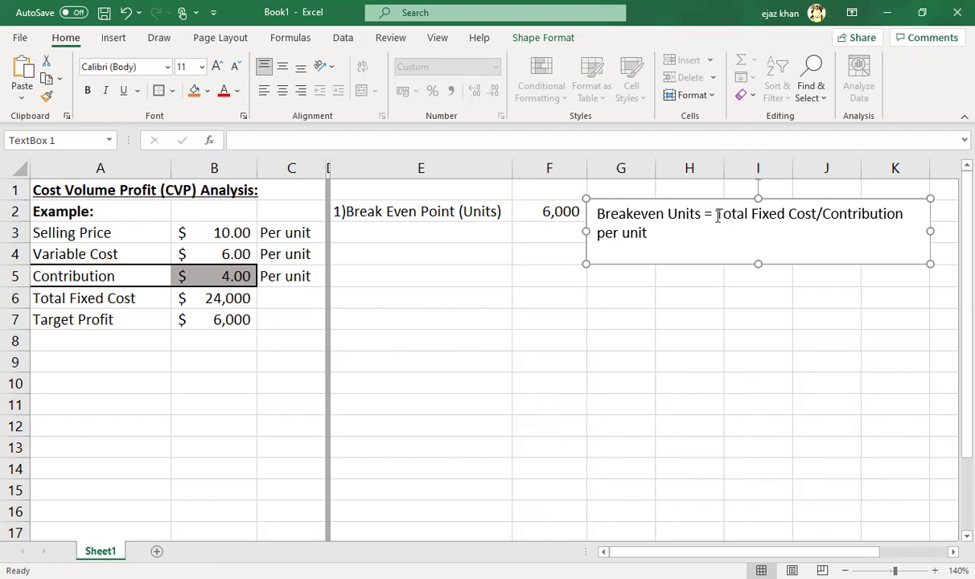
pyautogui.moveTo(715, 213); pyautogui.dragTo(771, 227)
pyautogui.click(756, 229)
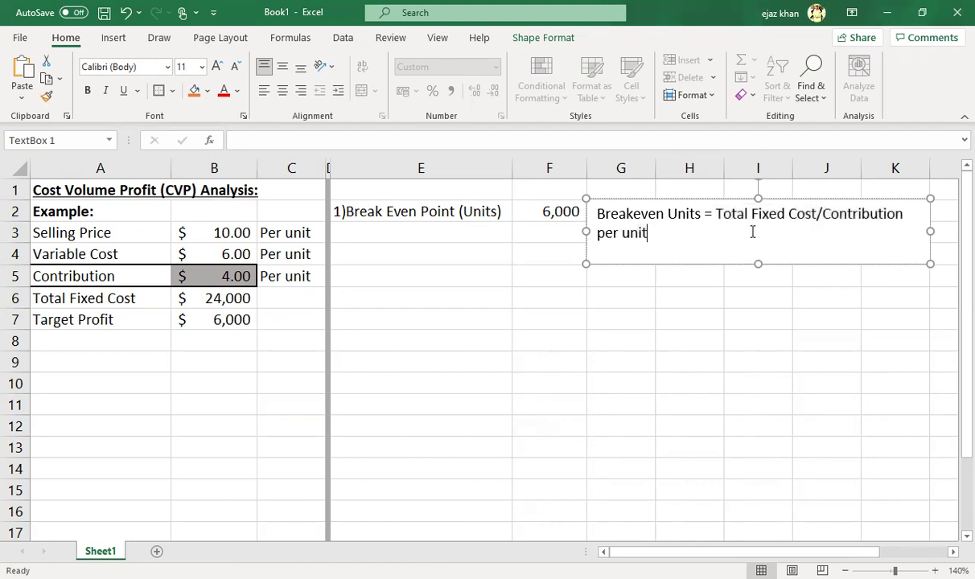
pyautogui.click(537, 211)
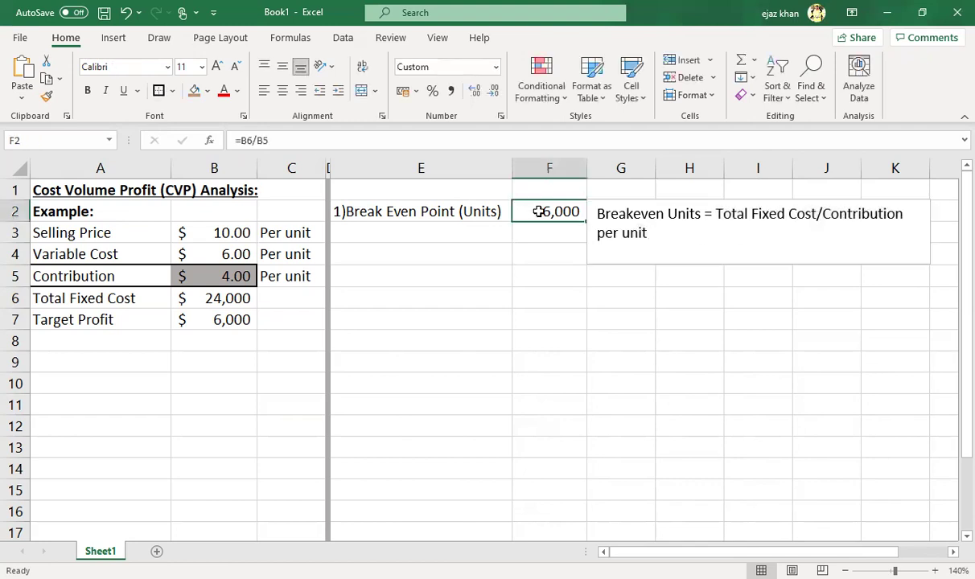
# Step: Label E6 "2) Break Even Sales Revenue ($)" and widen column E so the whole label fits
pyautogui.click(393, 294)
pyautogui.write('2')
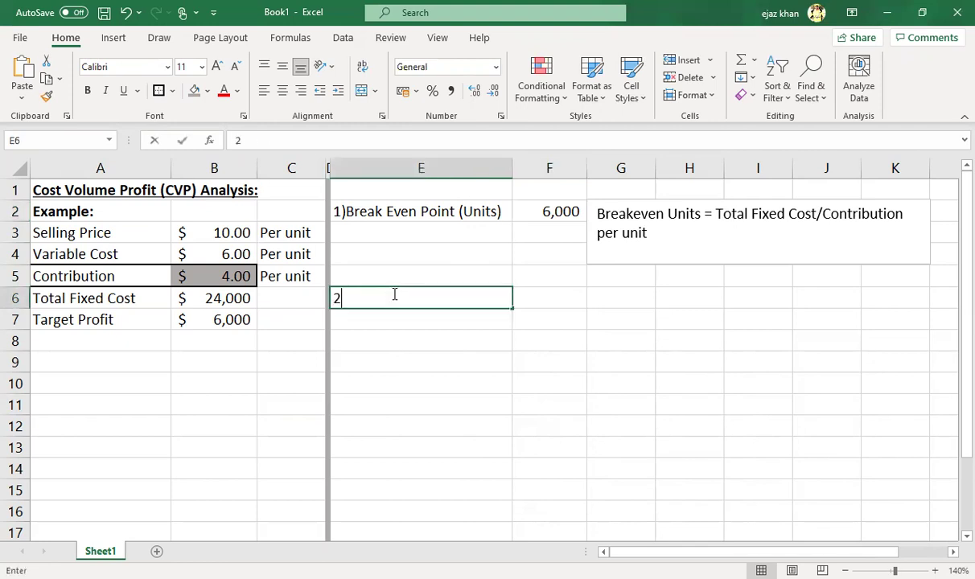
pyautogui.write(') Bre')
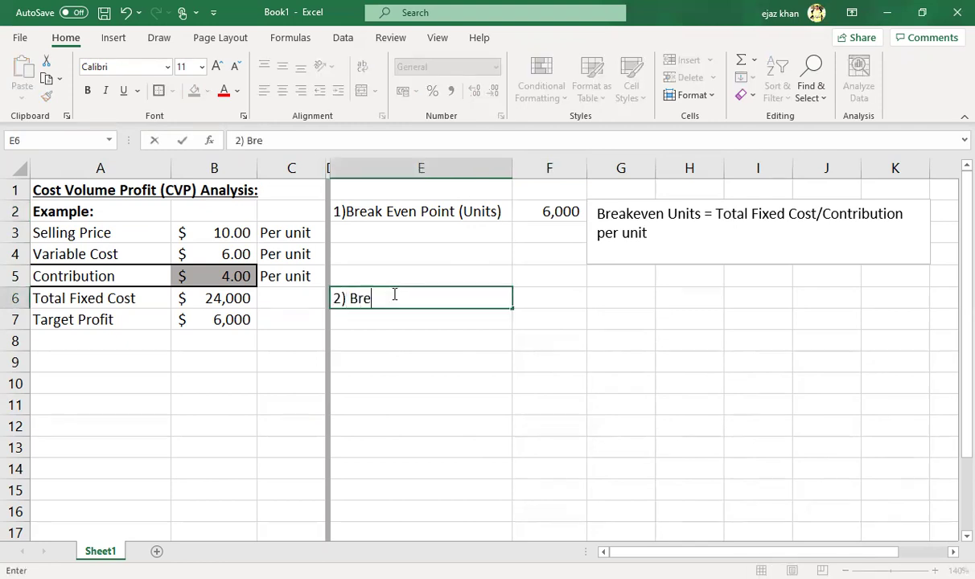
pyautogui.write('ak Even')
pyautogui.write('Sa')
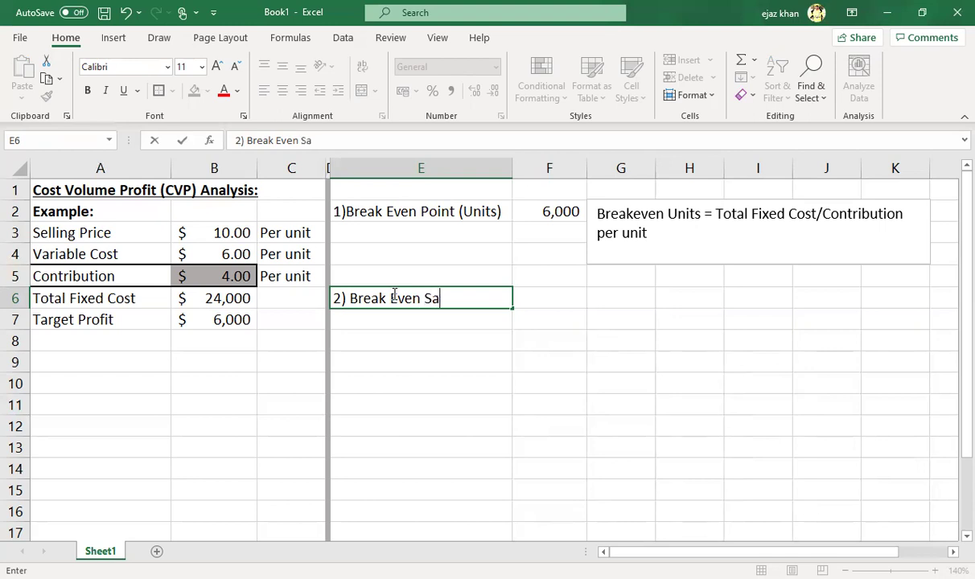
pyautogui.write('les Revenu')
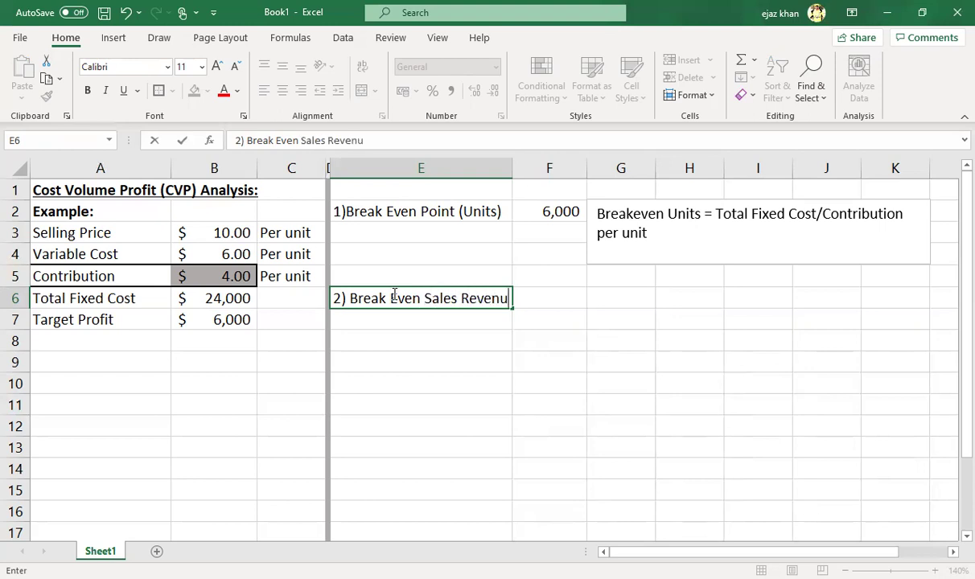
pyautogui.write('e (')
pyautogui.write('4)')
pyautogui.press('BackSpace')
pyautogui.press('BackSpace')
pyautogui.write('$)')
pyautogui.press('Tab')
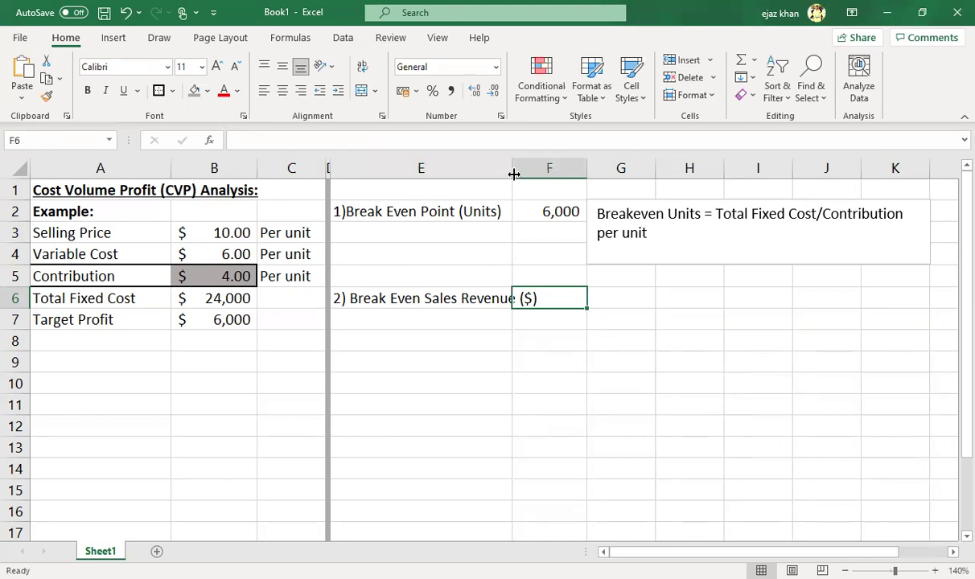
pyautogui.moveTo(513, 174); pyautogui.dragTo(552, 174)
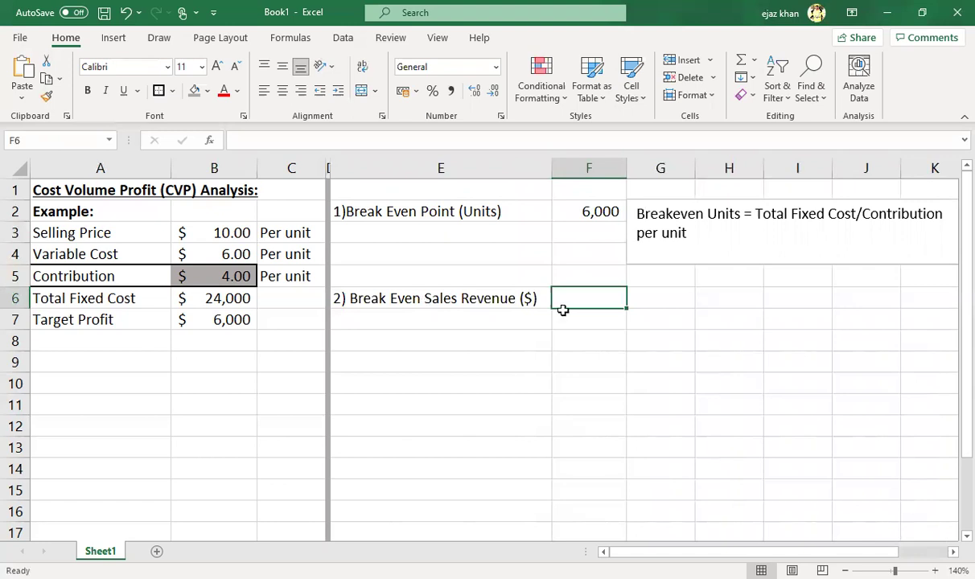
# Step: Duplicate the break-even units text box and place the copy below it, starting at column G and row 6
pyautogui.click(680, 266)
pyautogui.click(678, 264)
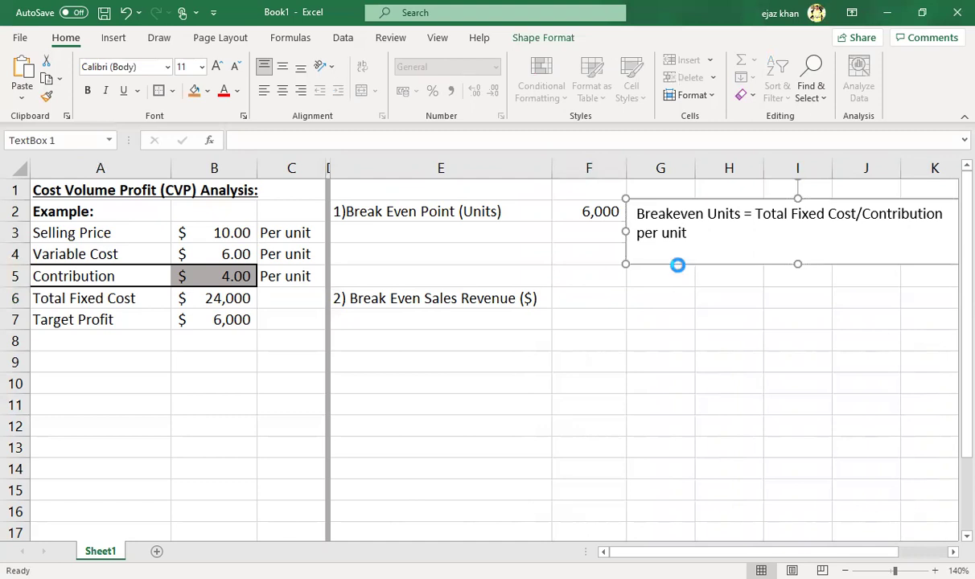
pyautogui.hotkey('ctrl', 'd')
pyautogui.moveTo(679, 270); pyautogui.dragTo(720, 351)
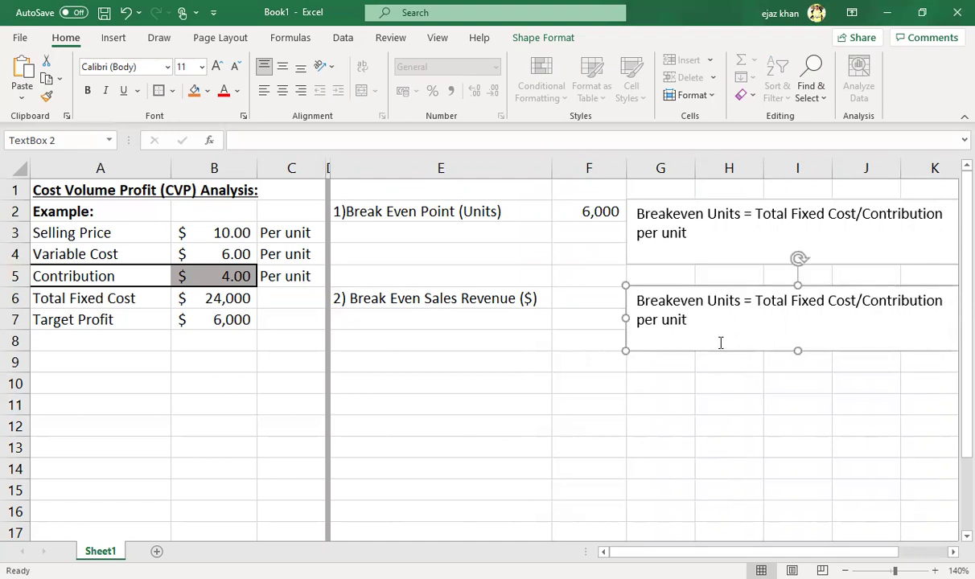
# Step: In the copied text box, replace "Units" with "Sales ($)" so the formula begins "Breakeven Sales ($) ="
pyautogui.doubleClick(723, 300)
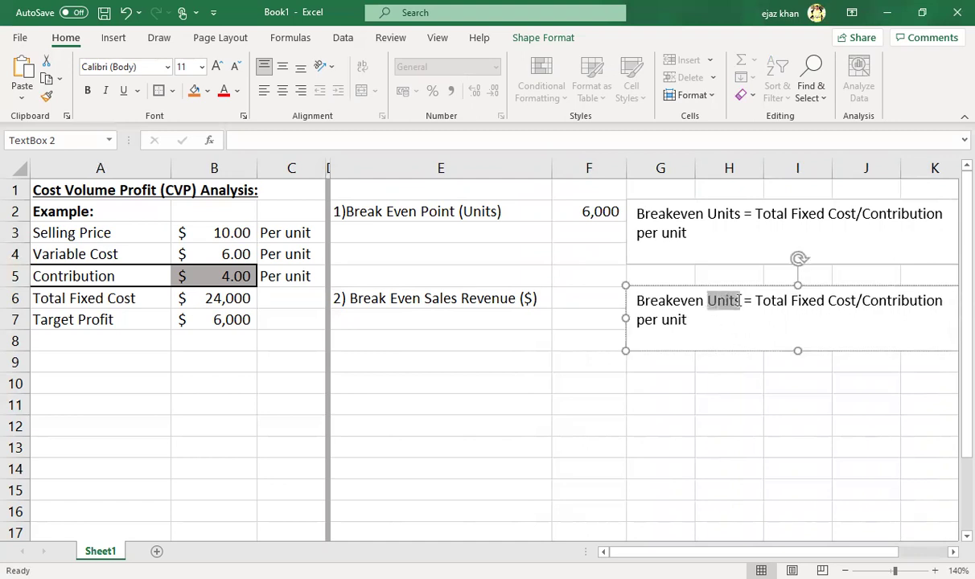
pyautogui.write('($)')
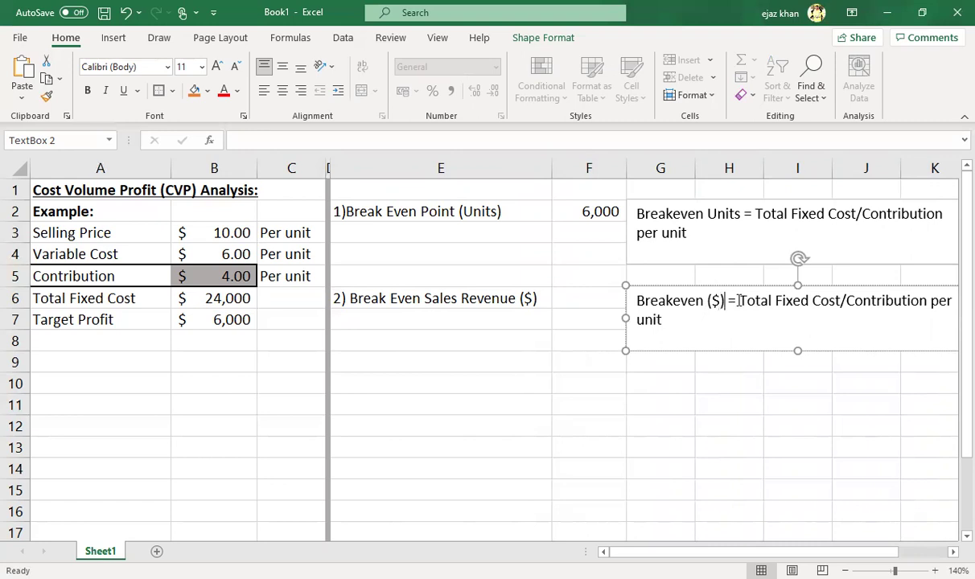
pyautogui.press('Left')
pyautogui.press('Left')
pyautogui.press('Left')
pyautogui.write('Sal')
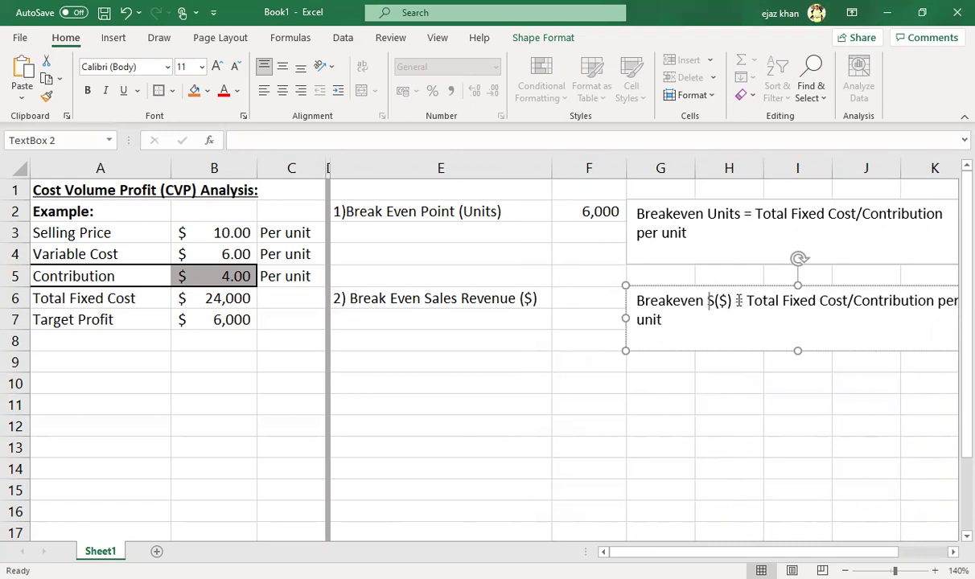
pyautogui.write('es')
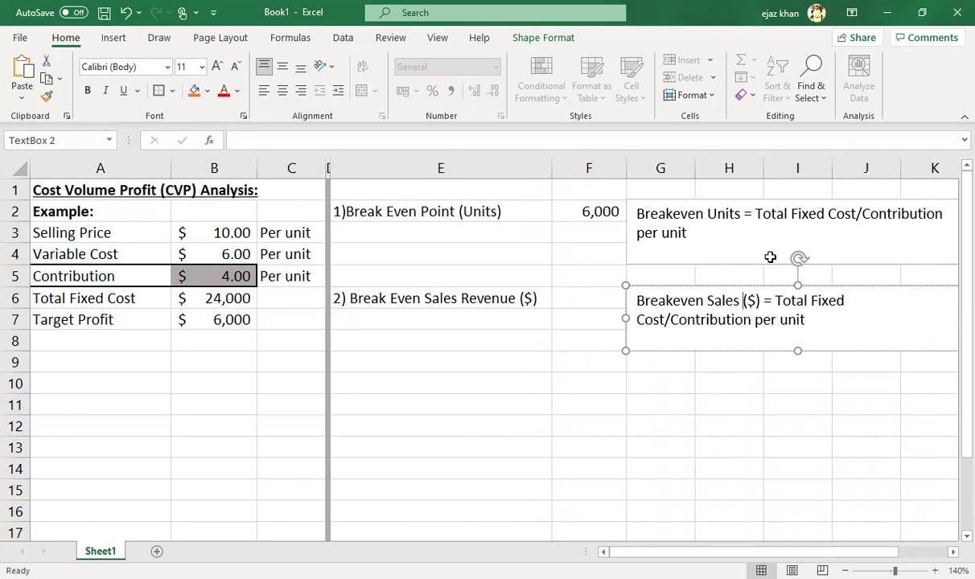
# Step: Replace the expression after the equals sign in the copied text box with "Breakeven Sale(units) x S.P/unit"
pyautogui.moveTo(774, 301); pyautogui.dragTo(841, 320)
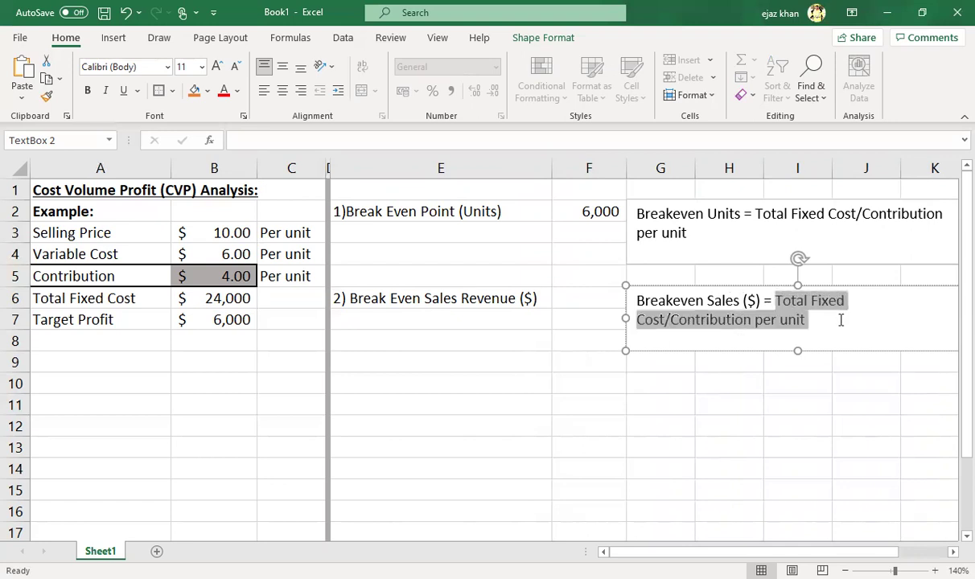
pyautogui.write('Breakeven ')
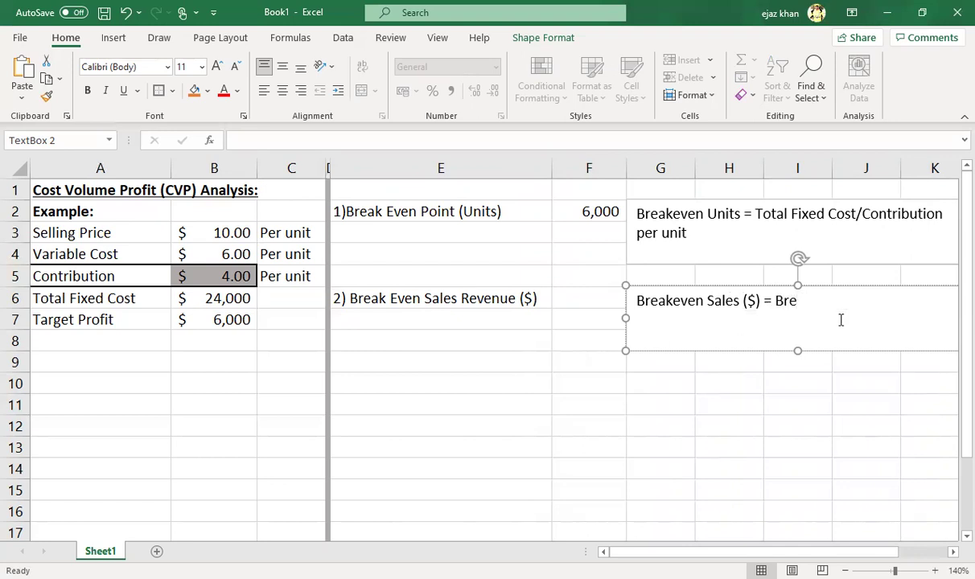
pyautogui.write('Sales')
pyautogui.press('BackSpace')
pyautogui.write('U')
pyautogui.press('BackSpace')
pyautogui.press('BackSpace')
pyautogui.write('(units) x S.P/n')
pyautogui.press('BackSpace')
pyautogui.write('uinit')
pyautogui.press('Return')
pyautogui.press('BackSpace')
pyautogui.press('BackSpace')
pyautogui.press('BackSpace')
pyautogui.press('BackSpace')
pyautogui.press('BackSpace')
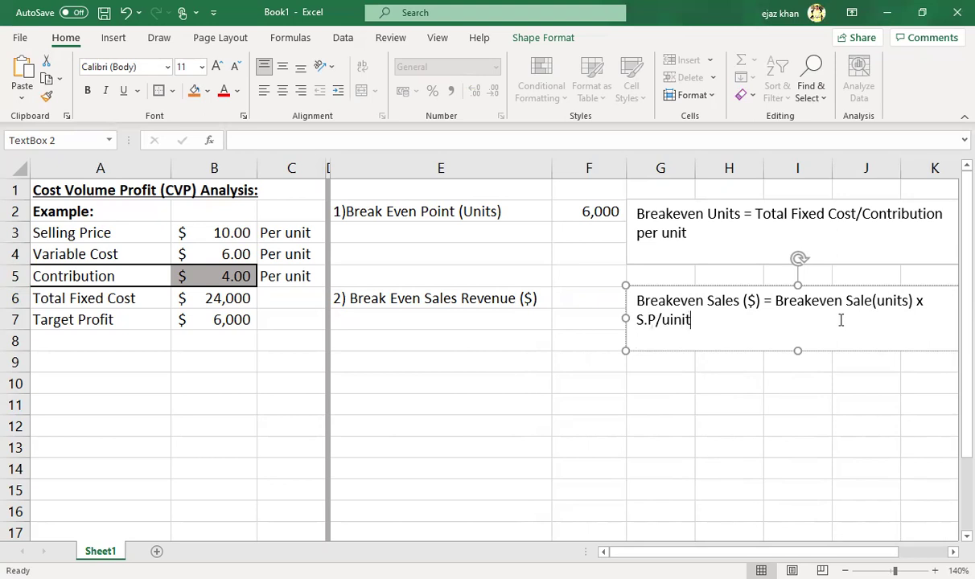
pyautogui.write('nit')
# Step: Calculate break-even sales revenue in F6 as break-even units times selling price with the formula =F2*B3
pyautogui.click(582, 298)
pyautogui.write('=')
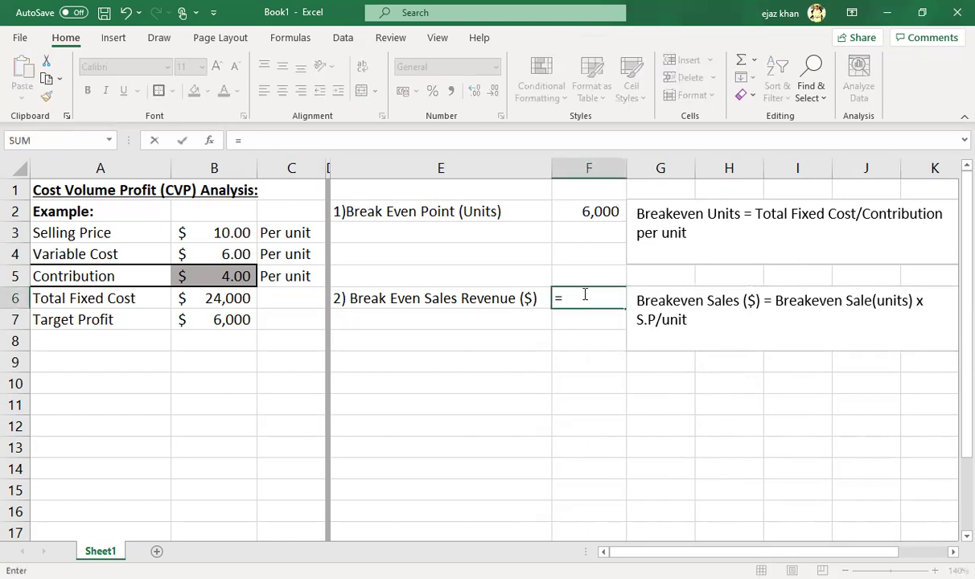
pyautogui.click(592, 211)
pyautogui.write('*')
pyautogui.click(231, 233)
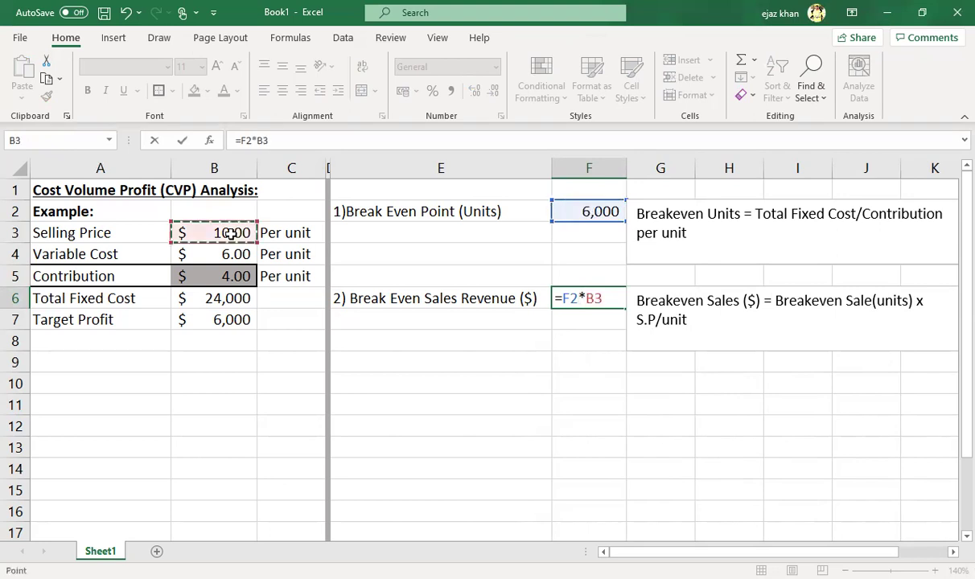
pyautogui.press('Return')
pyautogui.press('Up')
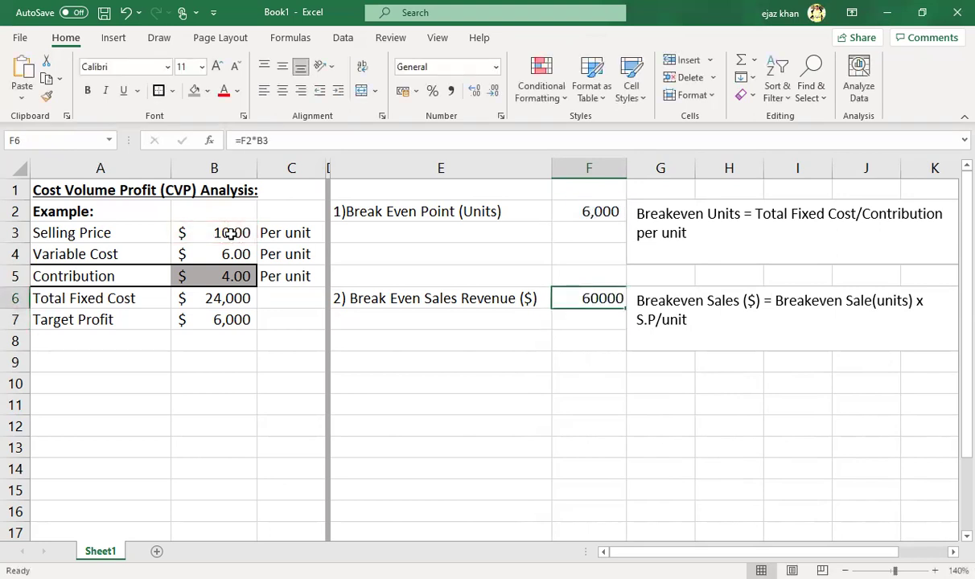
# Step: Format the break-even sales revenue in F6 as Accounting with a dollar sign and no decimal places
pyautogui.click(402, 91)
pyautogui.click(494, 93)
pyautogui.click(493, 92)
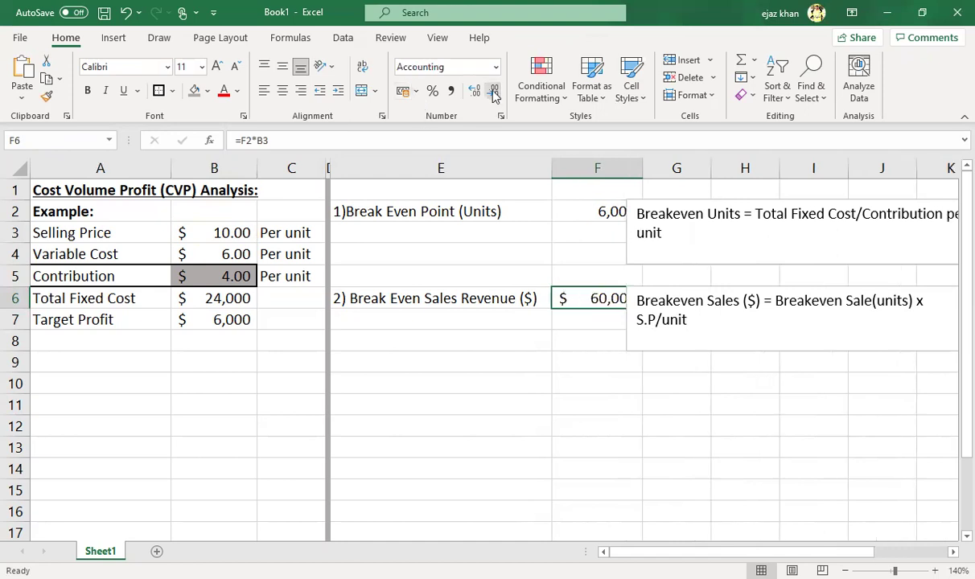
# Step: Move both formula text boxes over to start at column G so they no longer cover the results in column F
pyautogui.click(632, 200)
pyautogui.moveTo(632, 200); pyautogui.dragTo(648, 199)
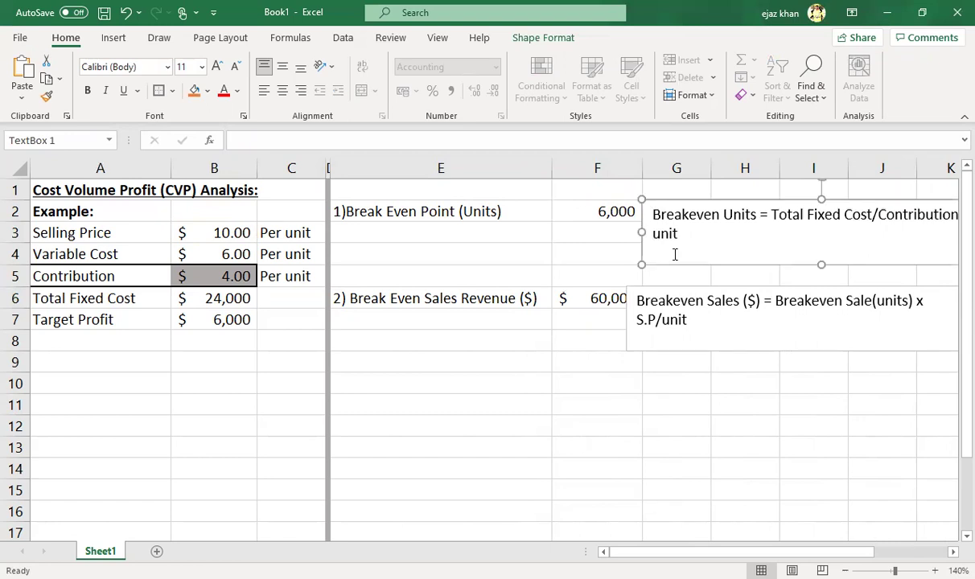
pyautogui.click(638, 290)
pyautogui.moveTo(638, 290); pyautogui.dragTo(657, 285)
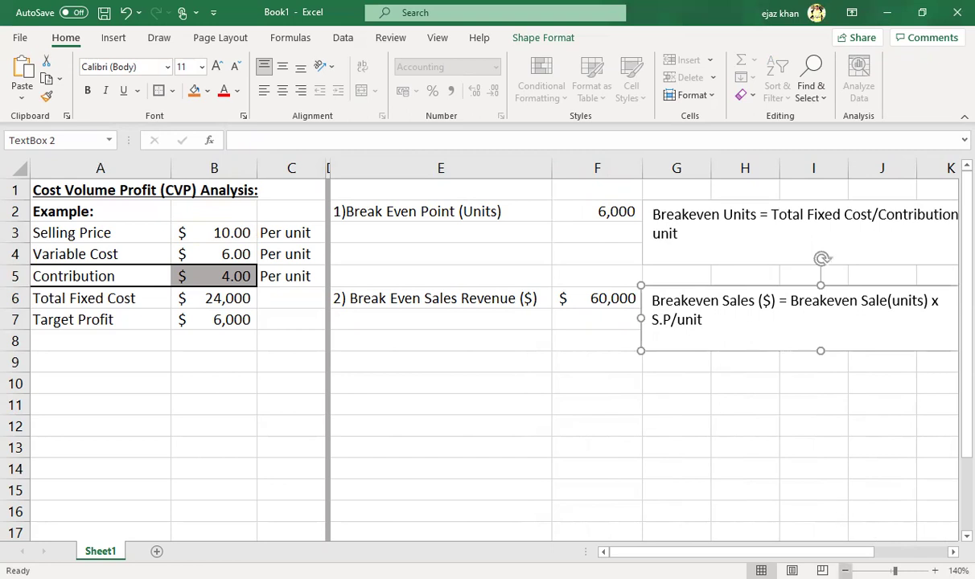
# Step: Label E10 "3) Contribution to Sales (CS) Ratio"
pyautogui.click(845, 570)
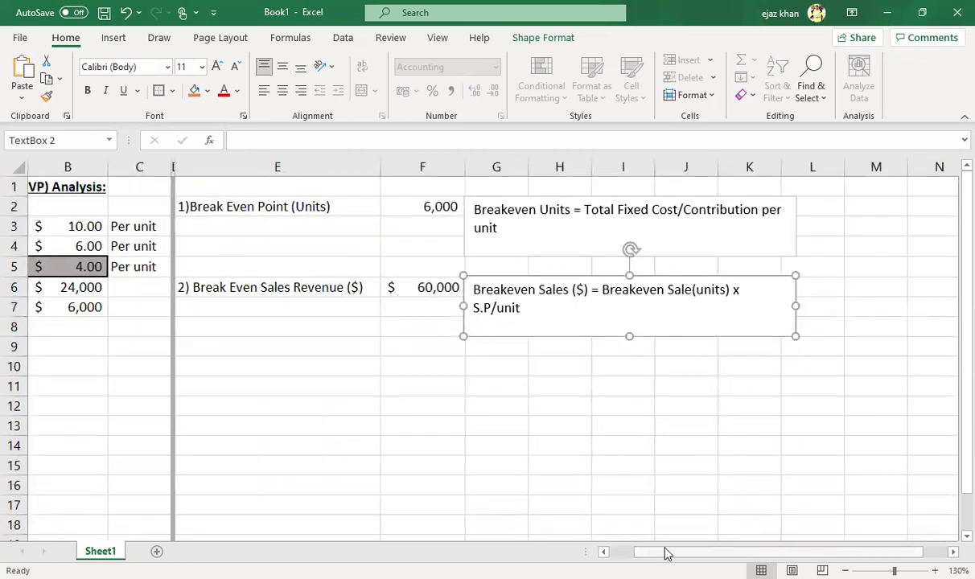
pyautogui.hscroll(-1, 666, 551)
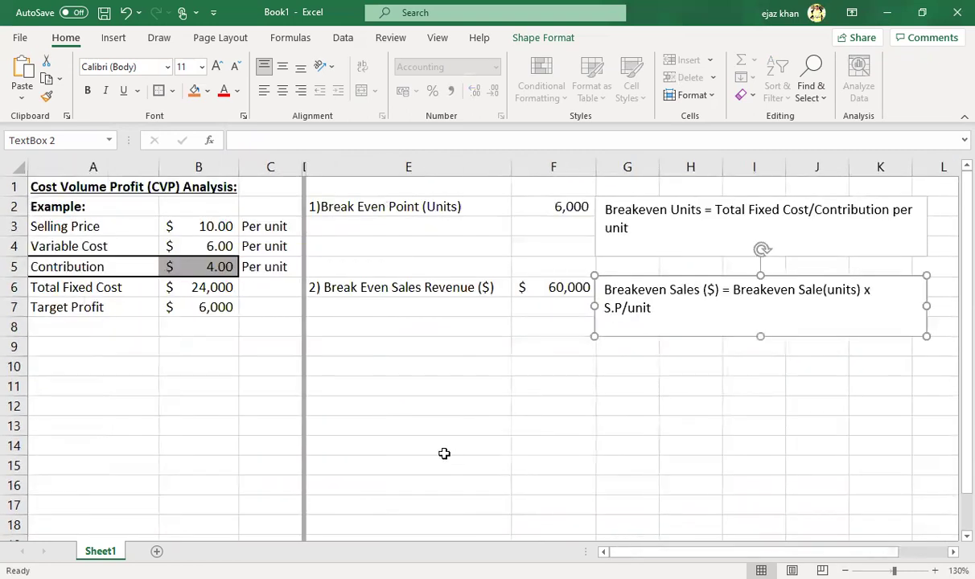
pyautogui.click(568, 294)
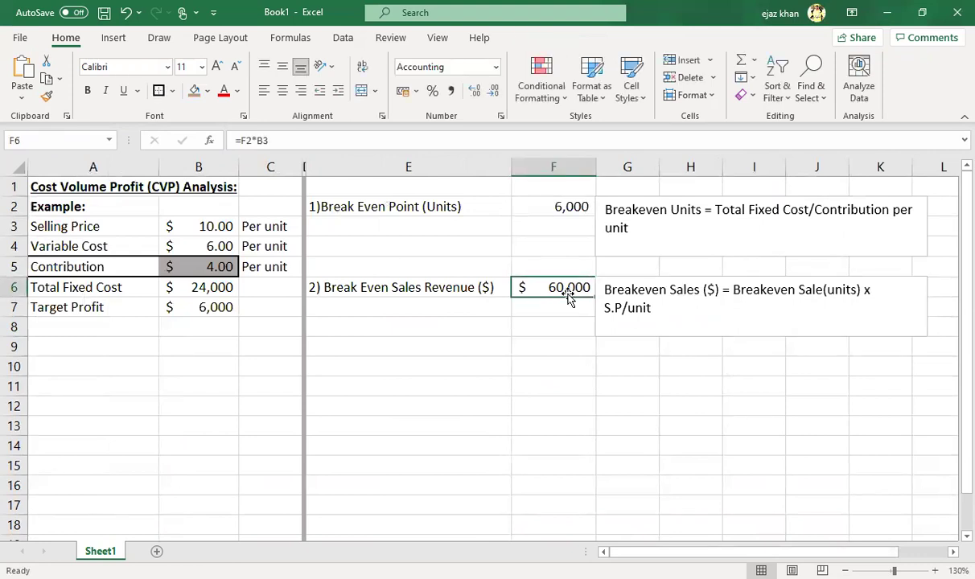
pyautogui.click(349, 365)
pyautogui.write('3')
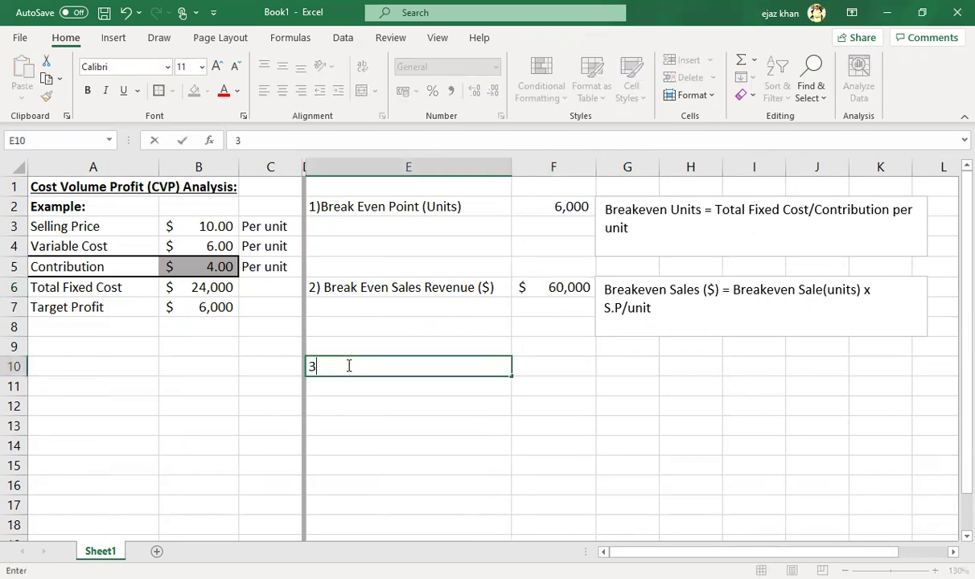
pyautogui.write(') Contribution')
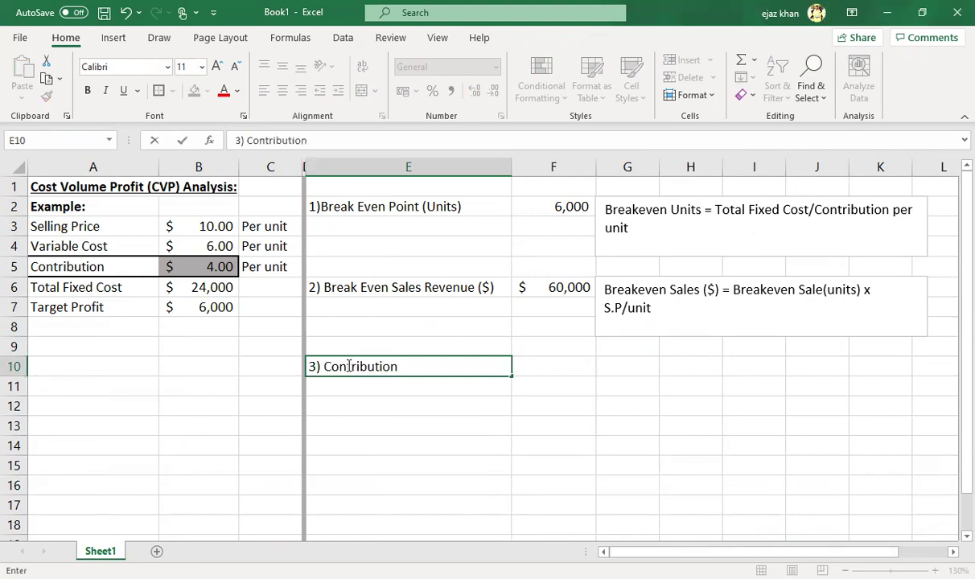
pyautogui.write(' to Sales (')
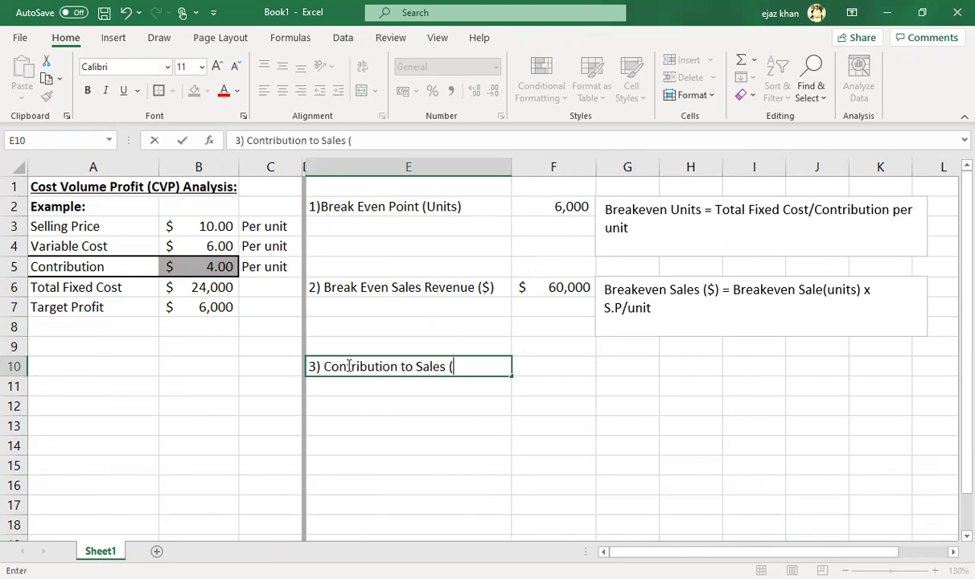
pyautogui.write('CS) Ratio')
pyautogui.press('Tab')
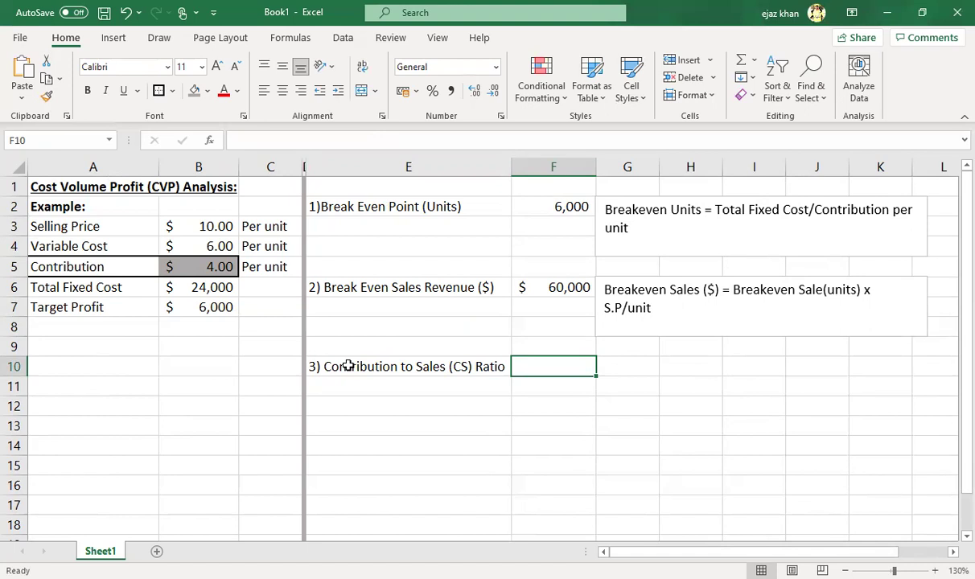
# Step: Calculate the CS ratio in F10 as contribution divided by selling price with =B5/B3 and format it as a percentage
pyautogui.write('=')
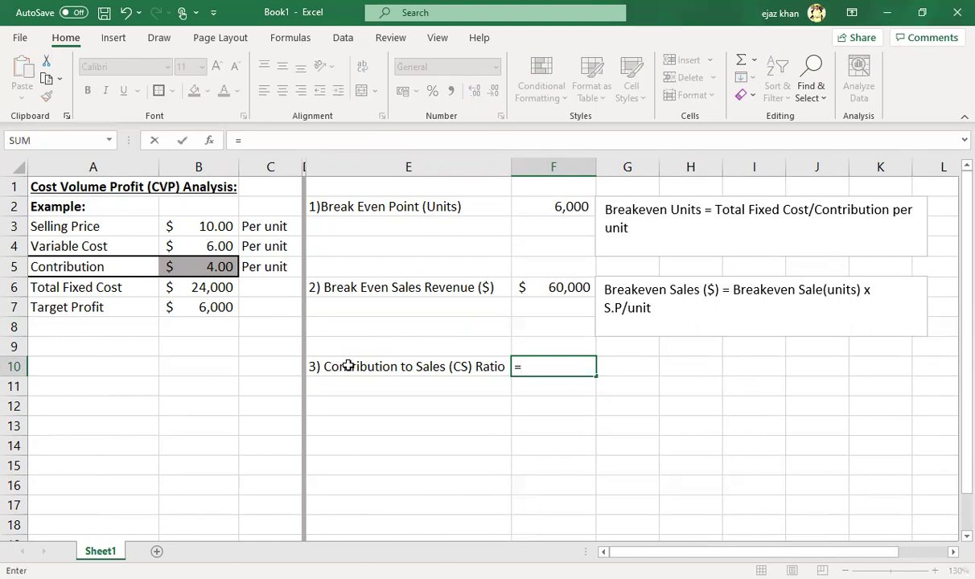
pyautogui.click(188, 266)
pyautogui.write('/')
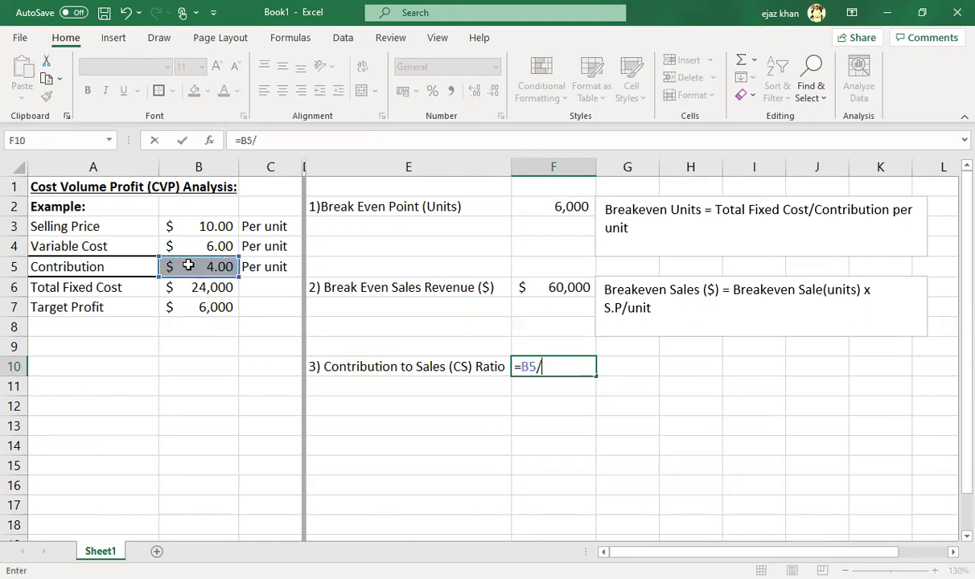
pyautogui.click(196, 224)
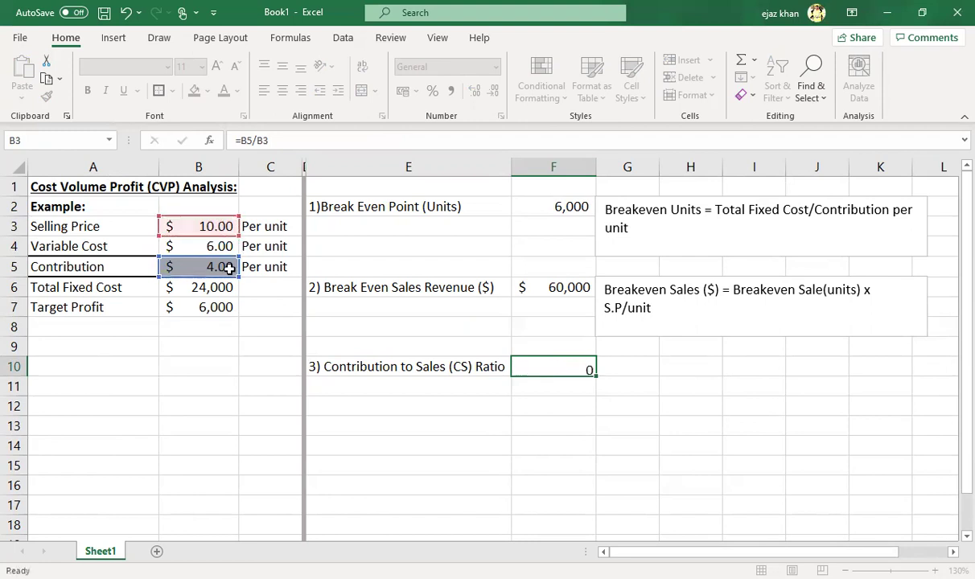
pyautogui.hotkey('shift', 'Tab')
pyautogui.press('Right')
pyautogui.click(431, 90)
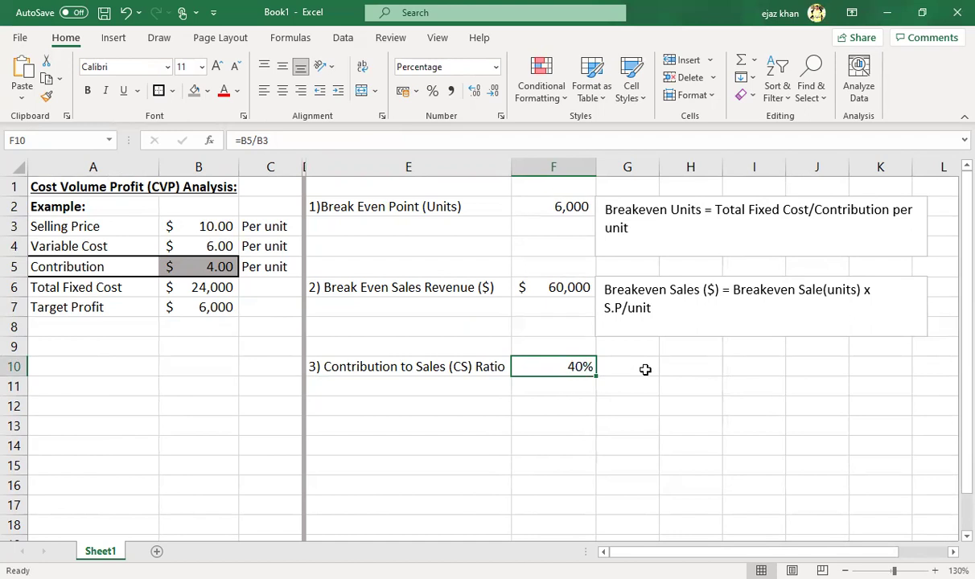
# Step: Copy the break-even sales text box to row 10 at column G and replace its text with "CS Ratio = Contribution /Sales ($)"
pyautogui.click(611, 333)
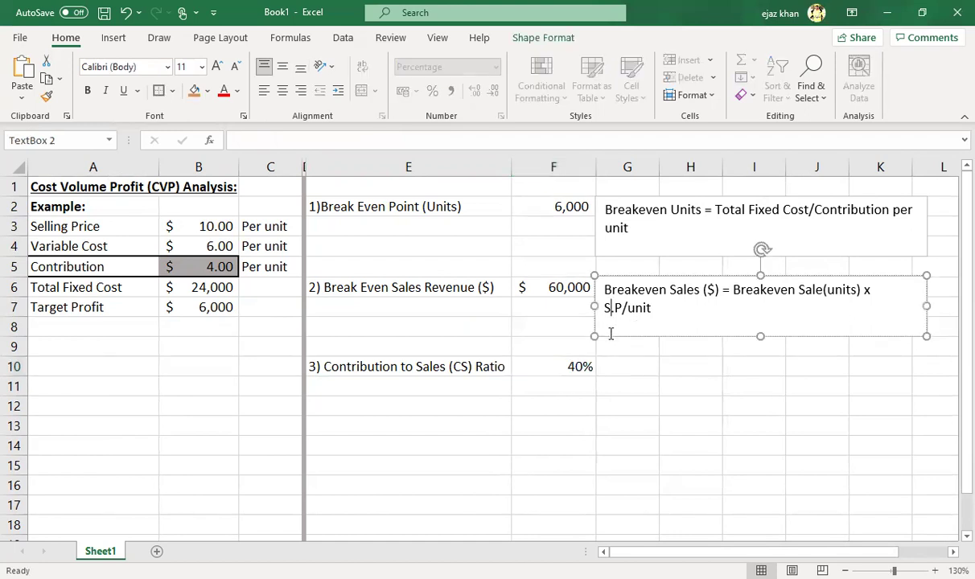
pyautogui.moveTo(613, 341); pyautogui.dragTo(637, 419)
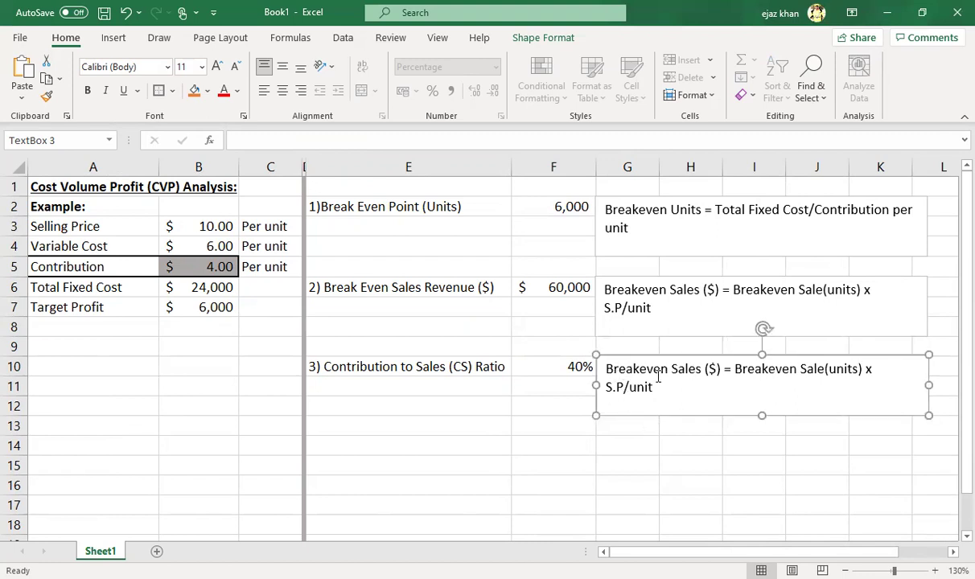
pyautogui.moveTo(605, 368); pyautogui.dragTo(671, 393)
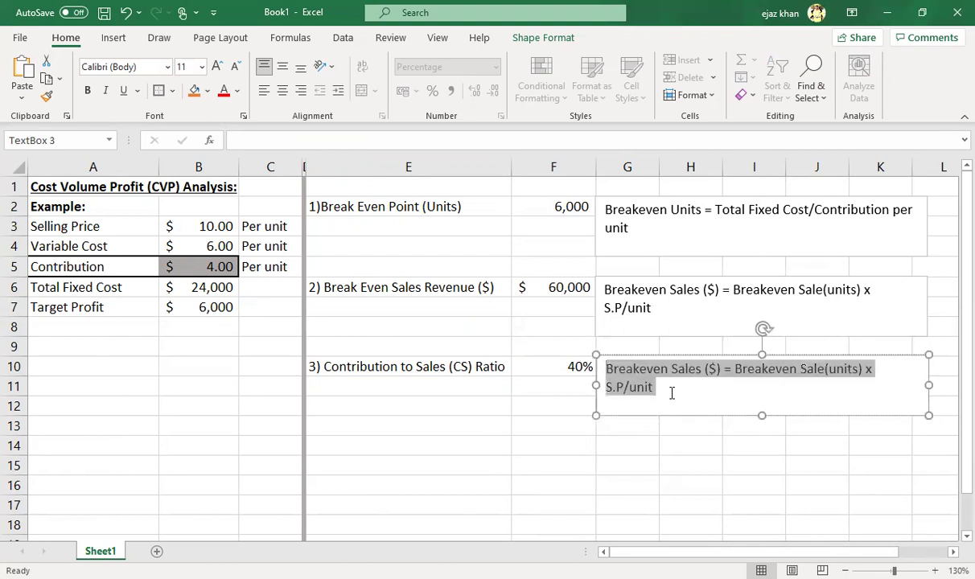
pyautogui.write('CS Ratio = TCOntribution /Sales ($')
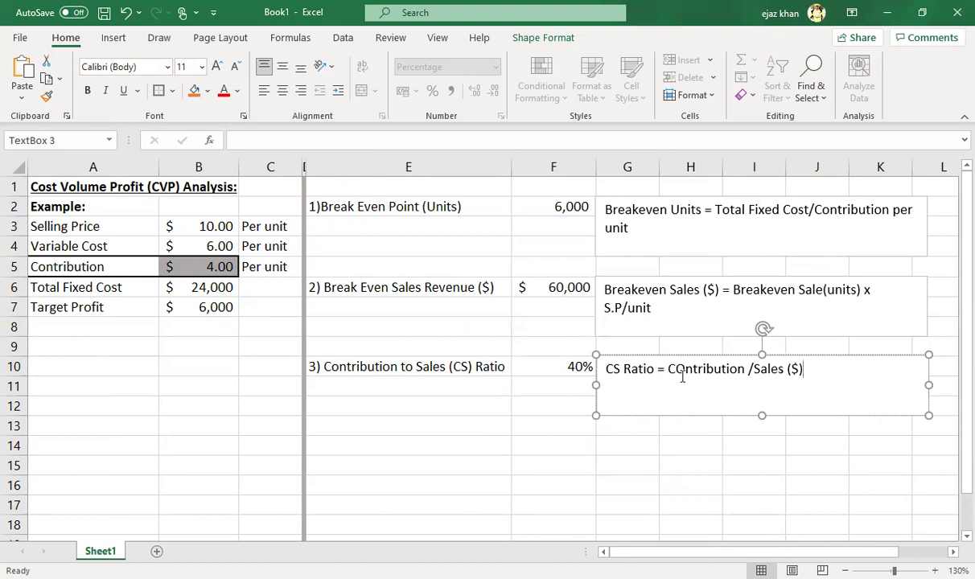
pyautogui.click(684, 374)
pyautogui.press('BackSpace')
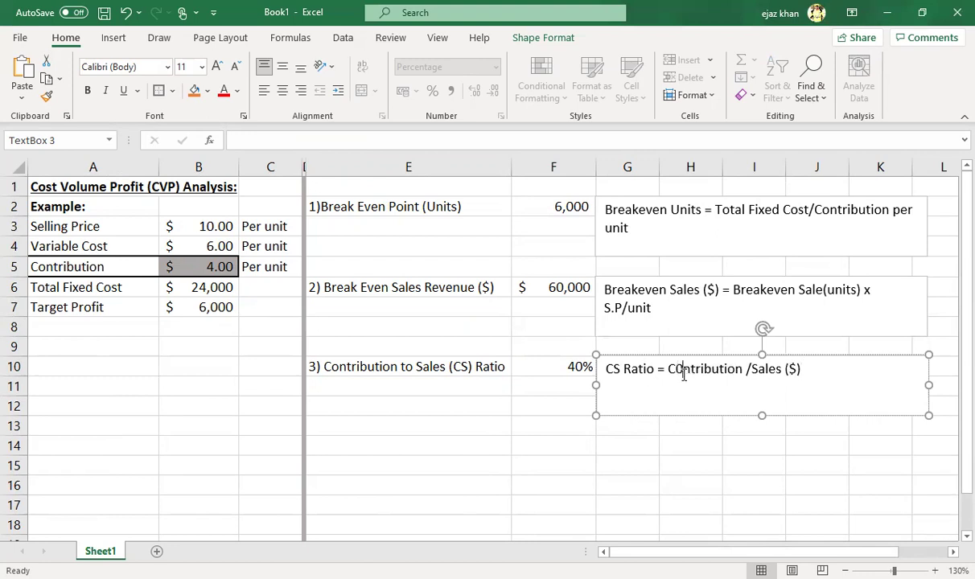
pyautogui.press('BackSpace')
pyautogui.write('o')
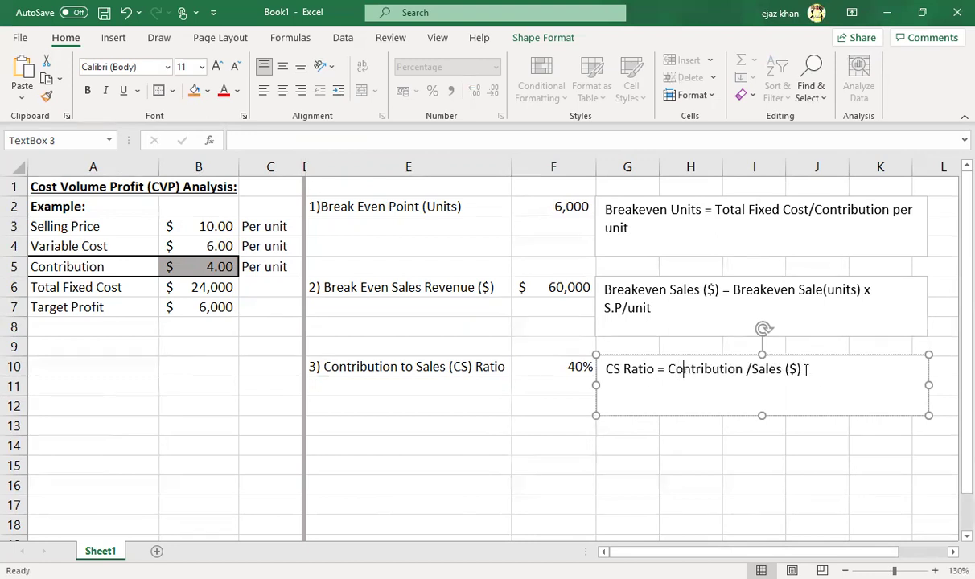
pyautogui.moveTo(664, 371); pyautogui.dragTo(783, 369)
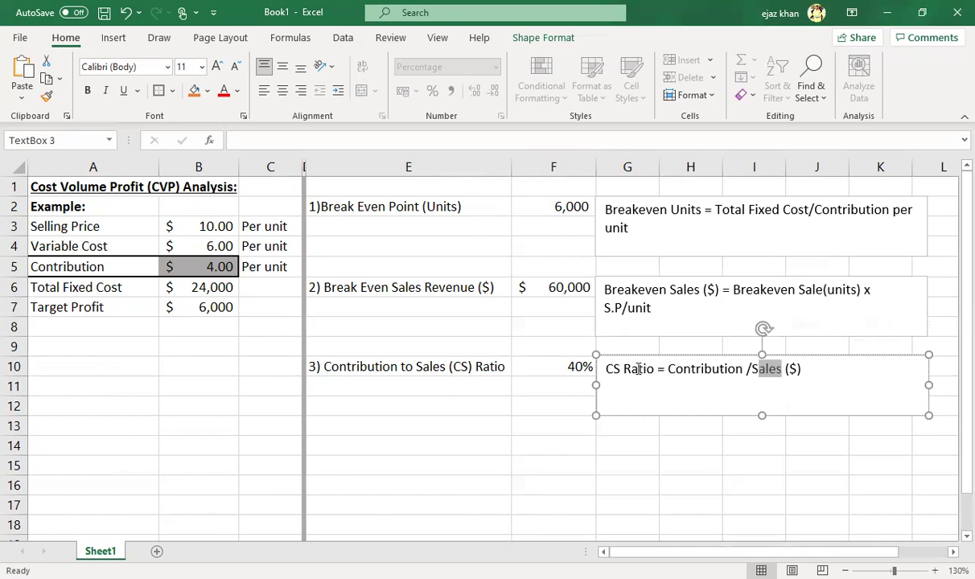
pyautogui.moveTo(668, 370); pyautogui.dragTo(794, 379)
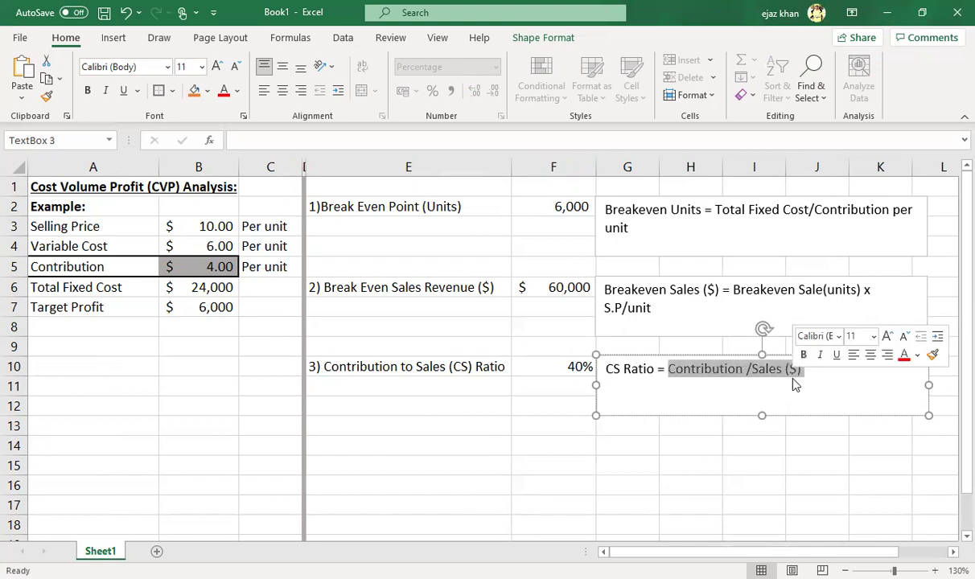
pyautogui.click(700, 370)
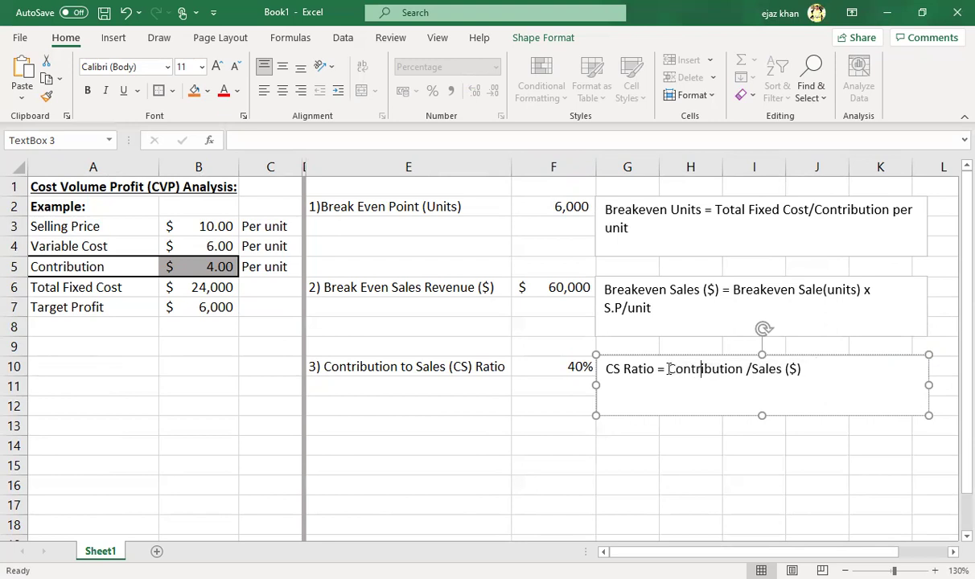
pyautogui.moveTo(669, 369); pyautogui.dragTo(743, 369)
pyautogui.doubleClick(767, 368)
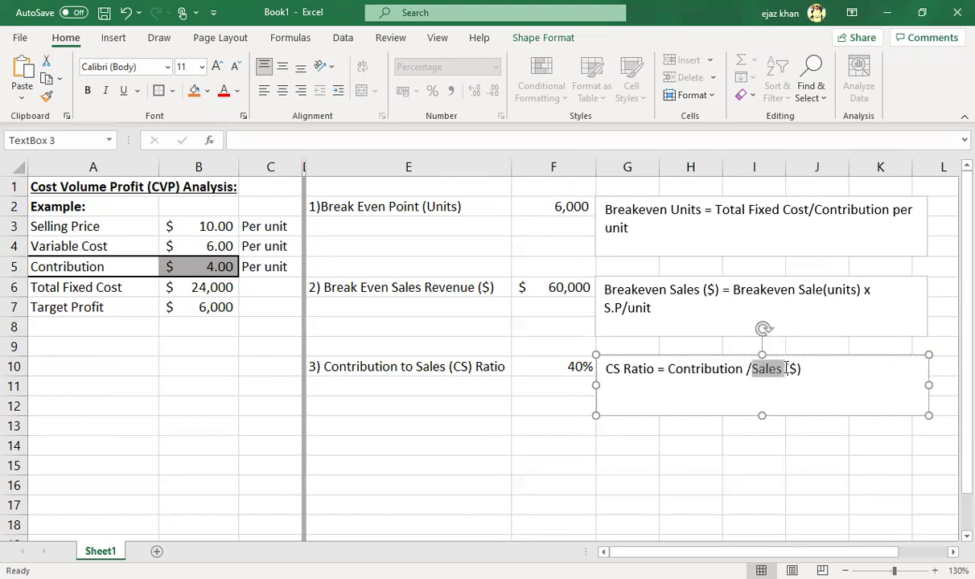
pyautogui.click(389, 391)
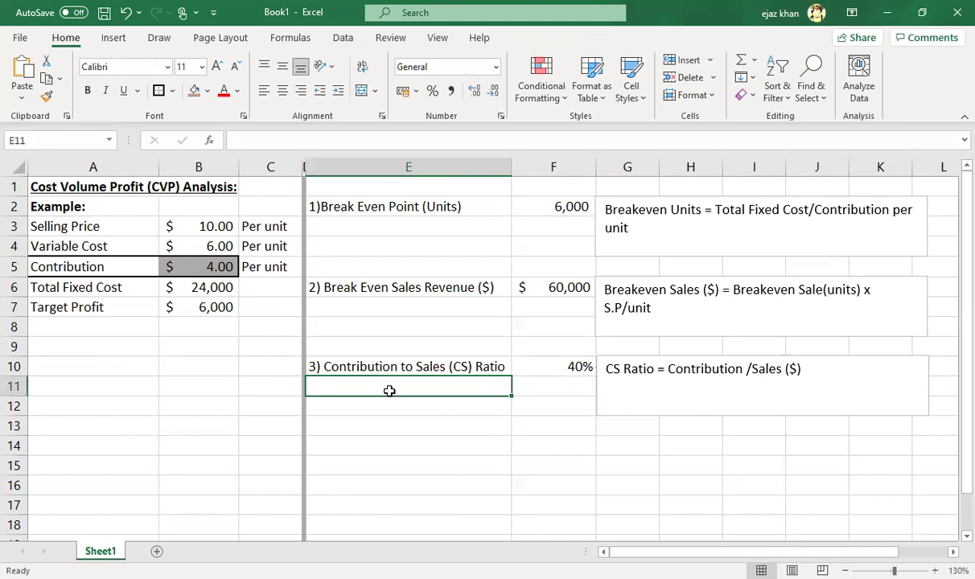
pyautogui.press('Down')
pyautogui.press('Down')
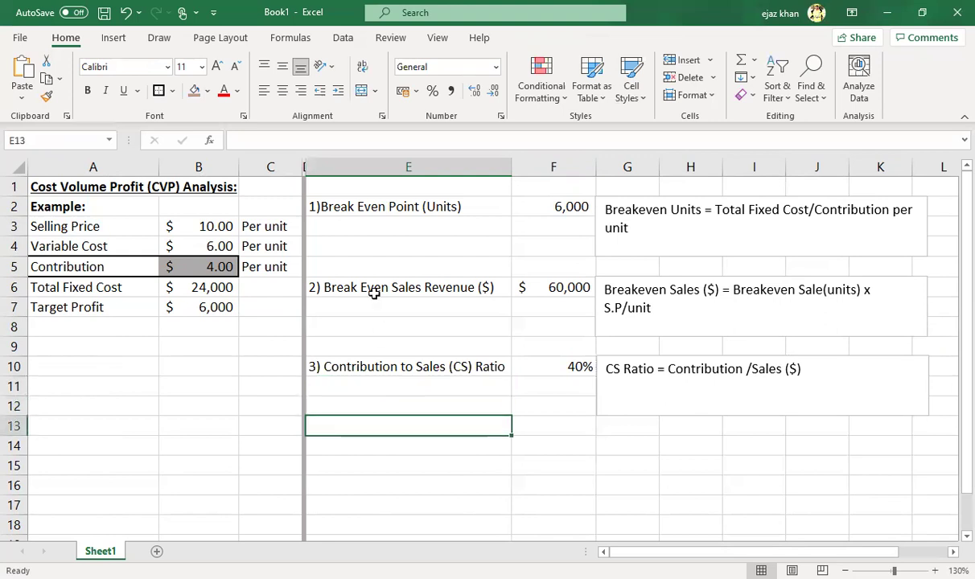
# Step: Renumber the CS ratio label in E10 so it reads "4) Contribution to Sales (CS) Ratio"
pyautogui.doubleClick(319, 365)
pyautogui.press('BackSpace')
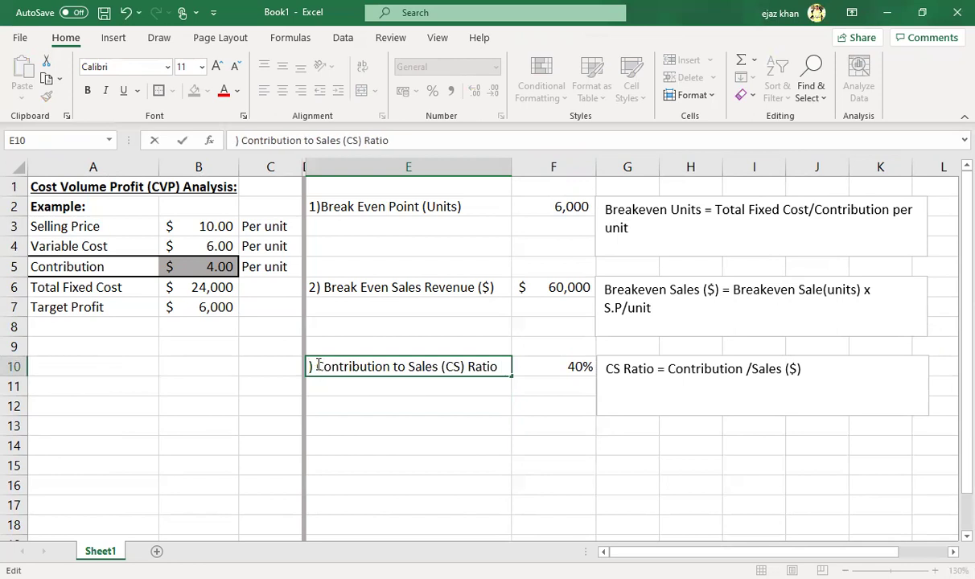
pyautogui.write('2')
pyautogui.press('BackSpace')
pyautogui.write('4')
pyautogui.press('Return')
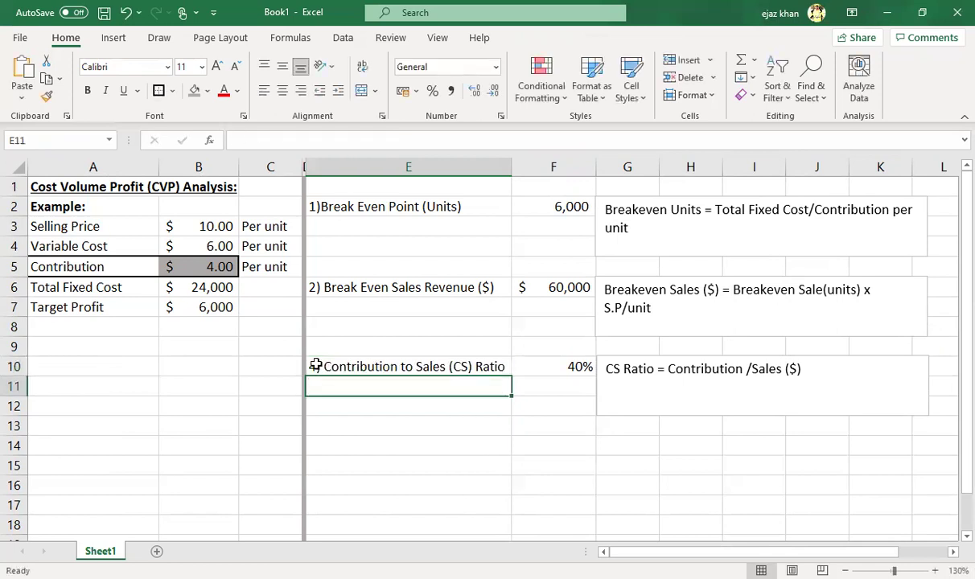
# Step: Move the CS ratio label from E10 down to E14
pyautogui.click(315, 365)
pyautogui.hotkey('ctrl', 'c')
pyautogui.press('Down')
pyautogui.press('Down')
pyautogui.press('Down')
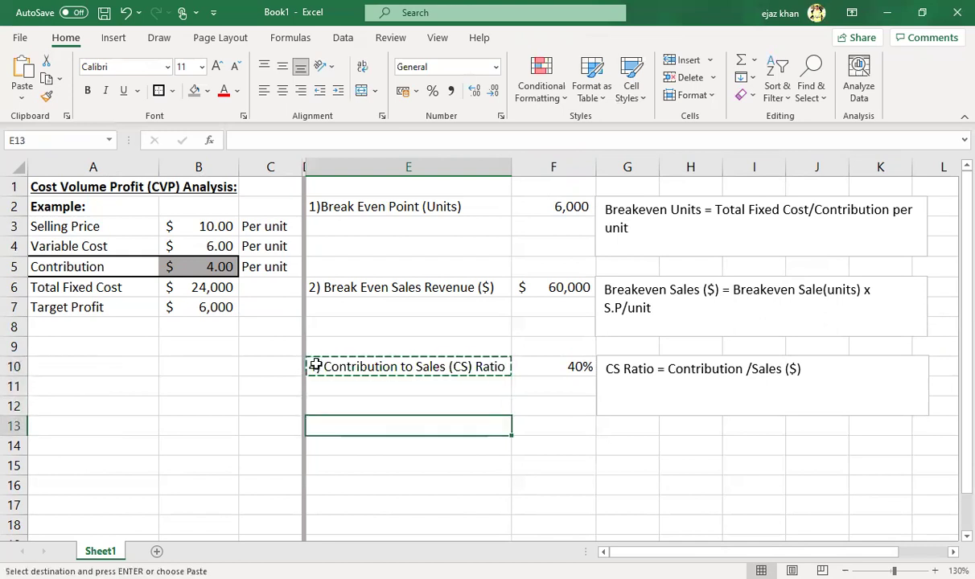
pyautogui.moveTo(316, 365); pyautogui.dragTo(315, 445)
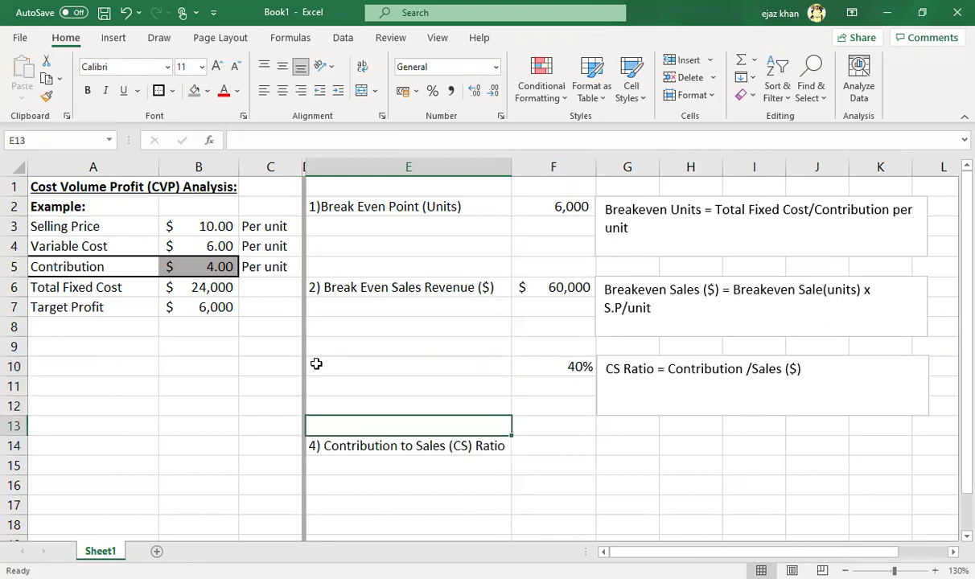
# Step: Move the CS ratio result from F10 to F14 and its formula text box down beside it
pyautogui.click(550, 366)
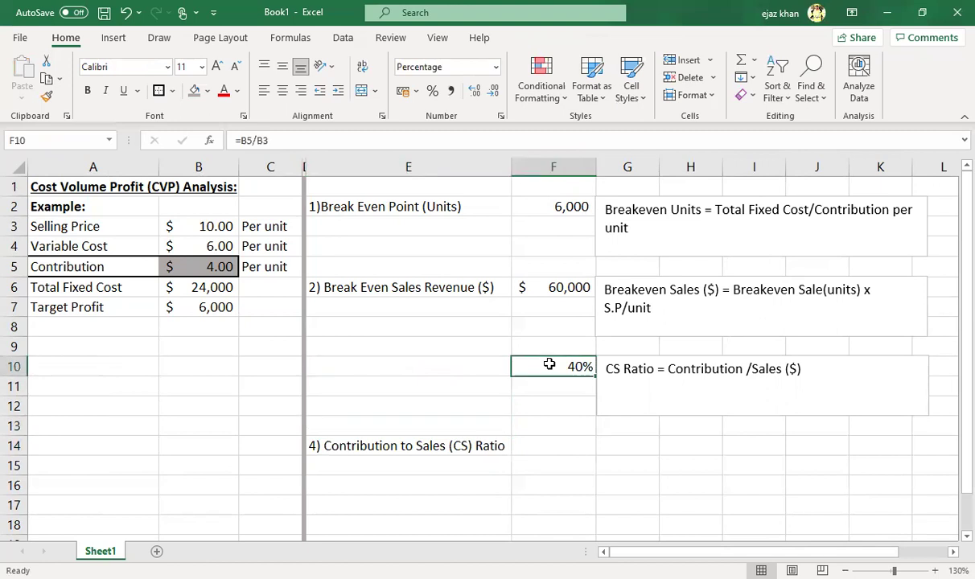
pyautogui.hotkey('ctrl', 'c')
pyautogui.press('Down')
pyautogui.press('Down')
pyautogui.press('Down')
pyautogui.press('Down')
pyautogui.press('Return')
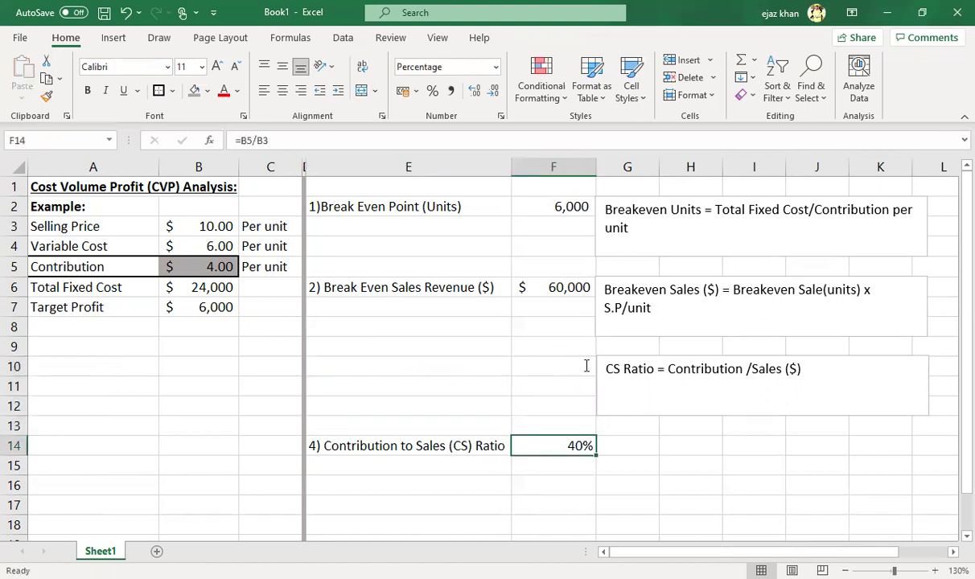
pyautogui.click(660, 358)
pyautogui.moveTo(657, 354); pyautogui.dragTo(656, 433)
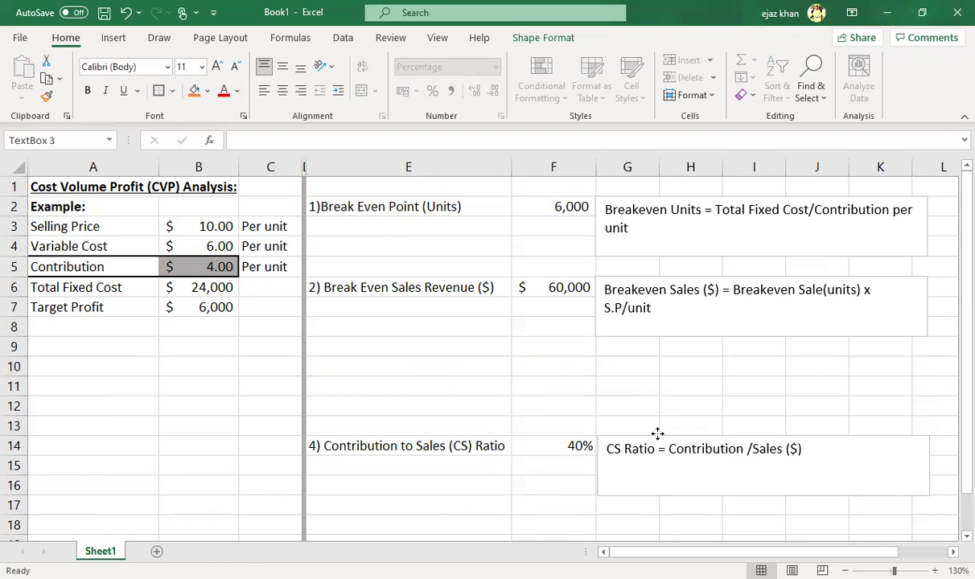
# Step: Label E10 "3) Breakeven Sales ($)"
pyautogui.click(366, 370)
pyautogui.write('3)')
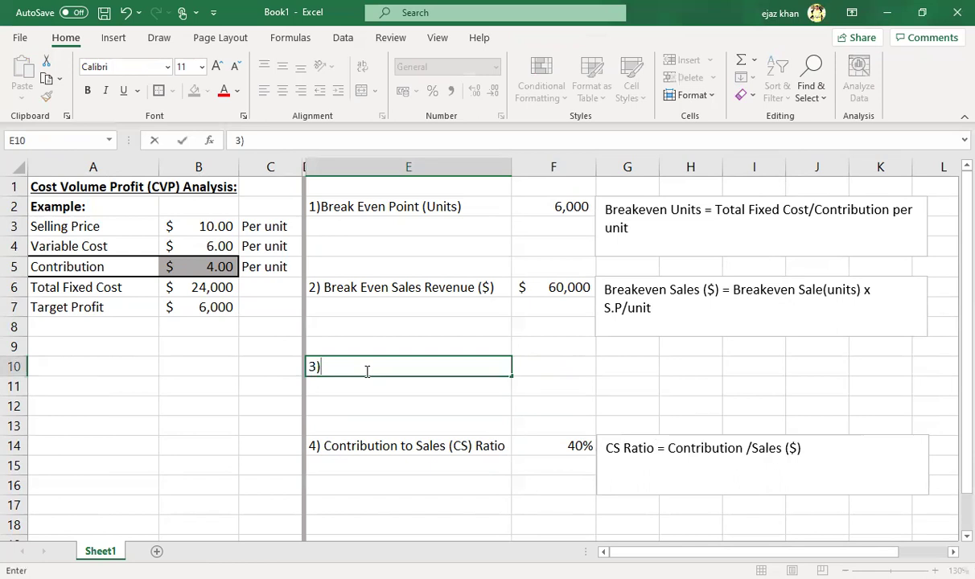
pyautogui.write(' B')
pyautogui.press('BackSpace')
pyautogui.press('BackSpace')
pyautogui.write('B')
pyautogui.press('BackSpace')
pyautogui.write('Break')
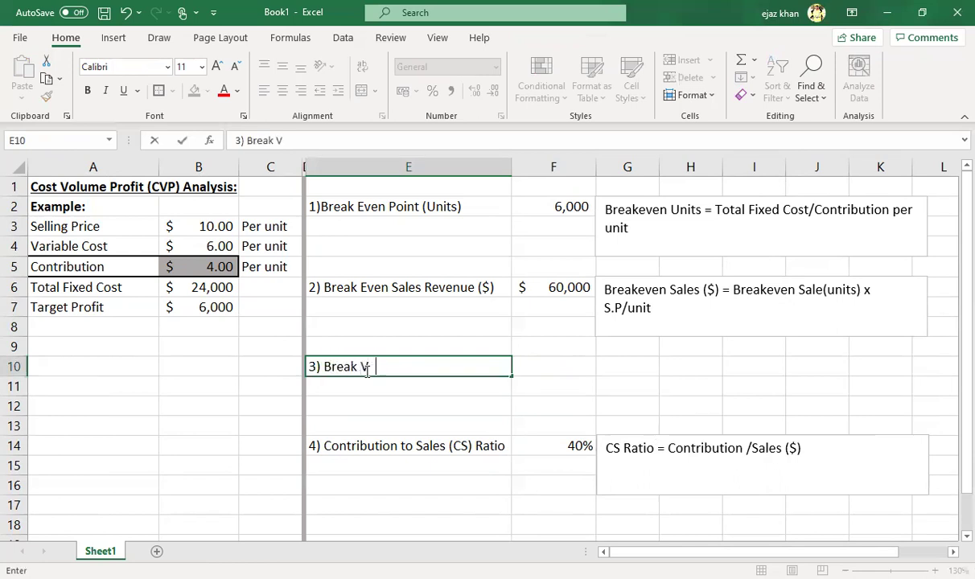
pyautogui.press('BackSpace')
pyautogui.write('even Sales ($)')
pyautogui.press('Return')
# Step: Calculate break-even sales in F10 as total fixed cost divided by the CS ratio with =B6/F14
pyautogui.press('Up')
pyautogui.press('Right')
pyautogui.press('Right')
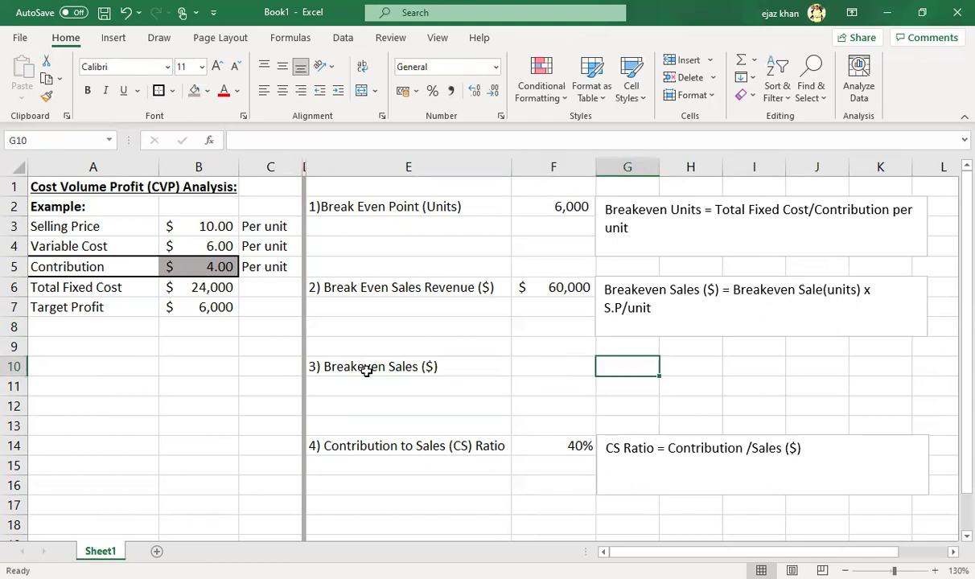
pyautogui.press('Left')
pyautogui.write('=')
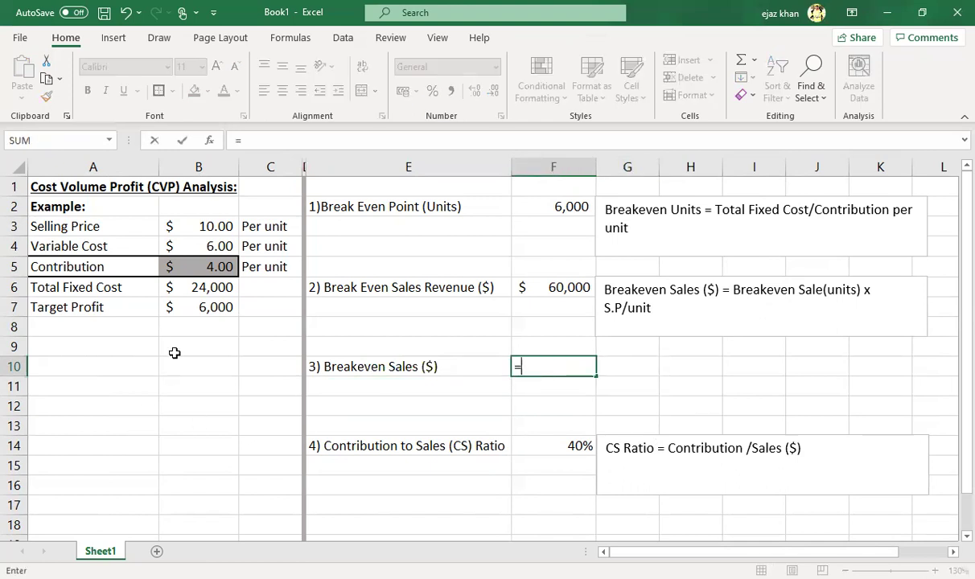
pyautogui.click(173, 287)
pyautogui.write('/')
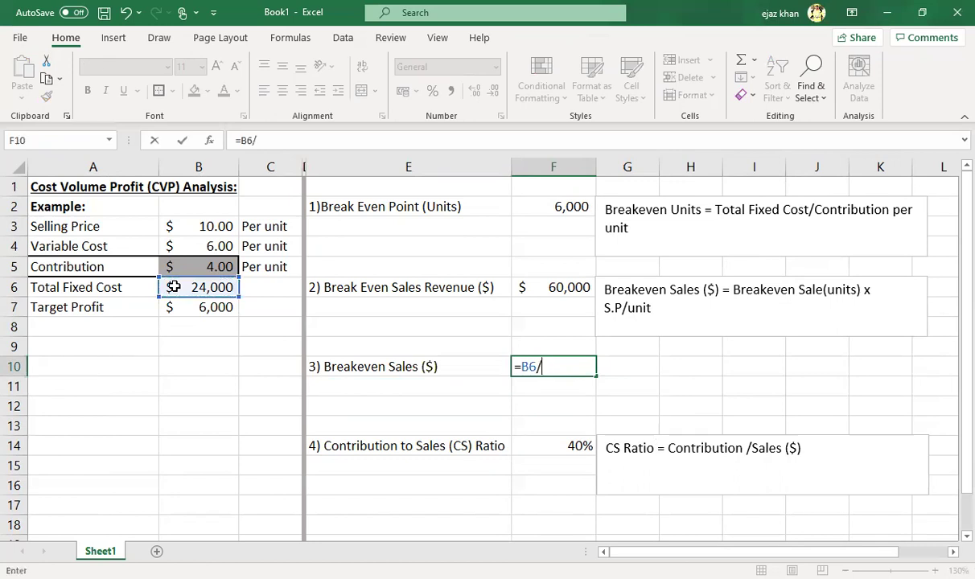
pyautogui.click(555, 448)
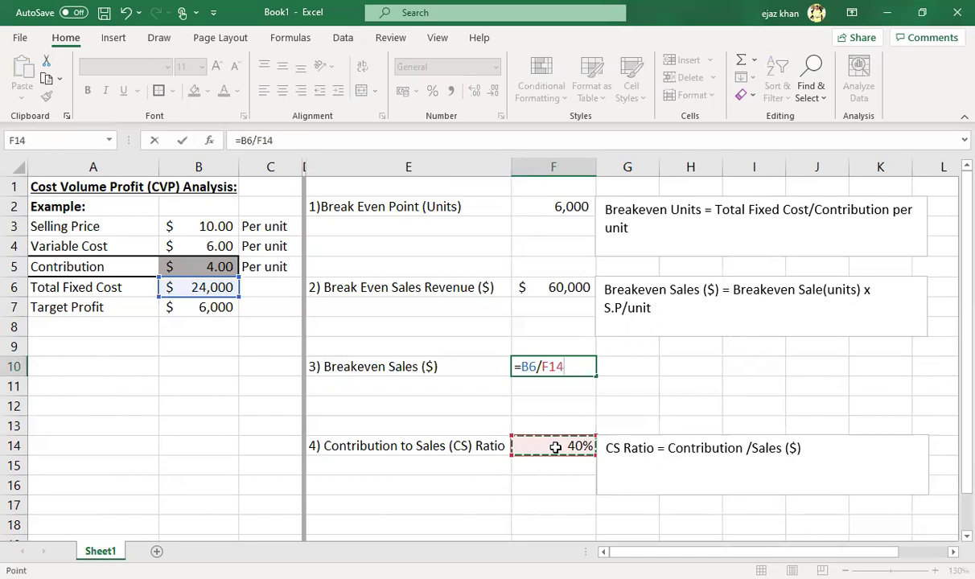
pyautogui.press('Return')
pyautogui.press('Up')
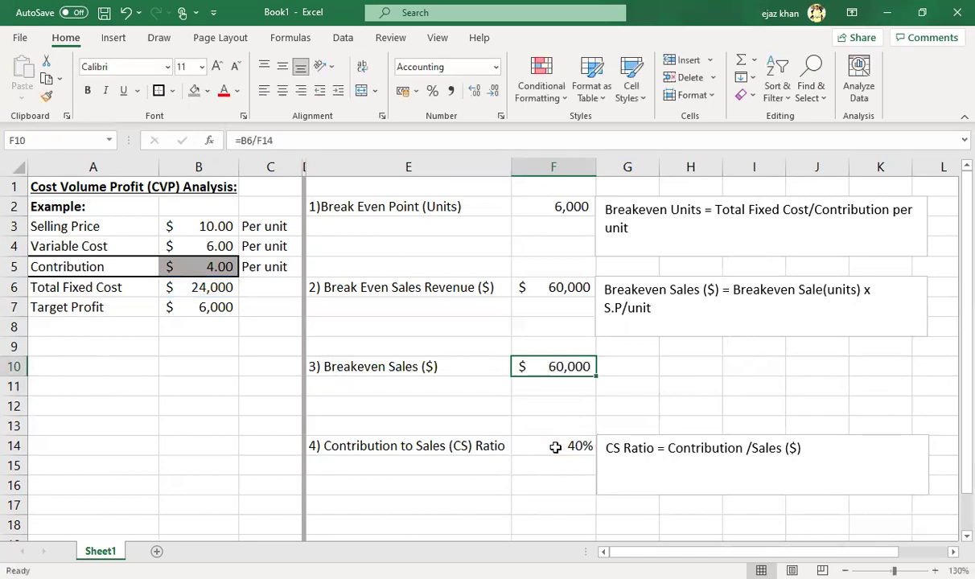
# Step: Compare the two break-even sales formulas in F6 and F10, leaving both cells as they are
pyautogui.click(565, 287)
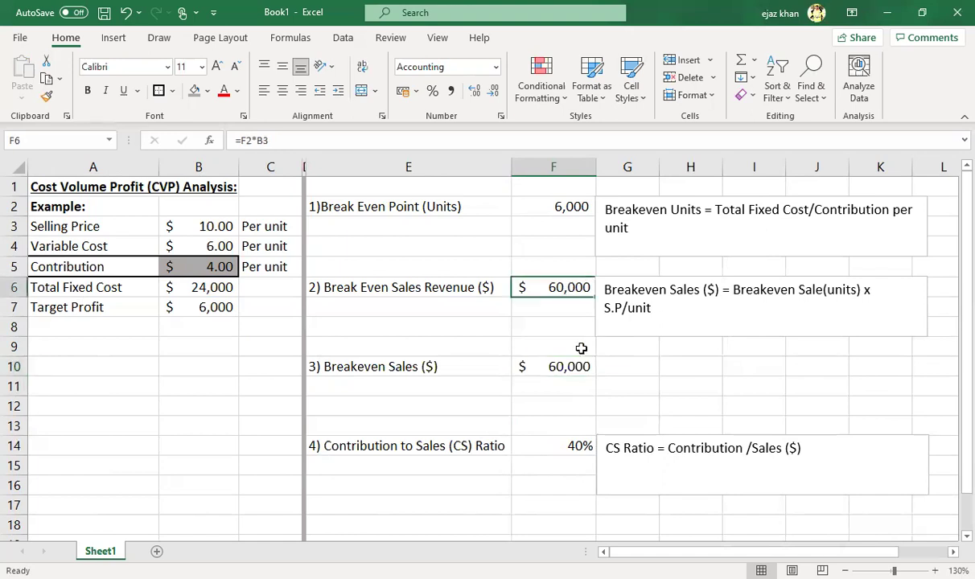
pyautogui.doubleClick(565, 366)
pyautogui.moveTo(521, 366); pyautogui.dragTo(538, 364)
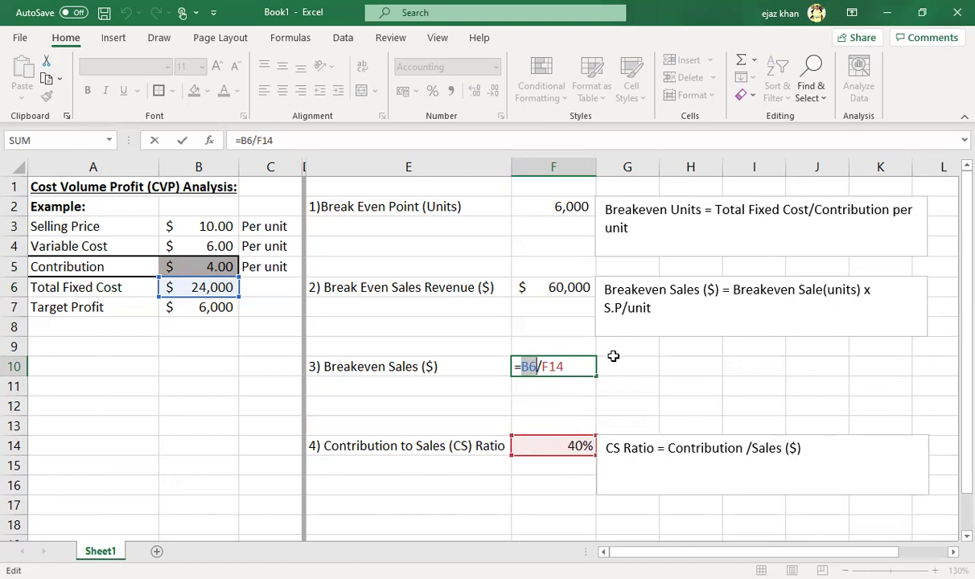
pyautogui.moveTo(616, 354); pyautogui.dragTo(563, 346)
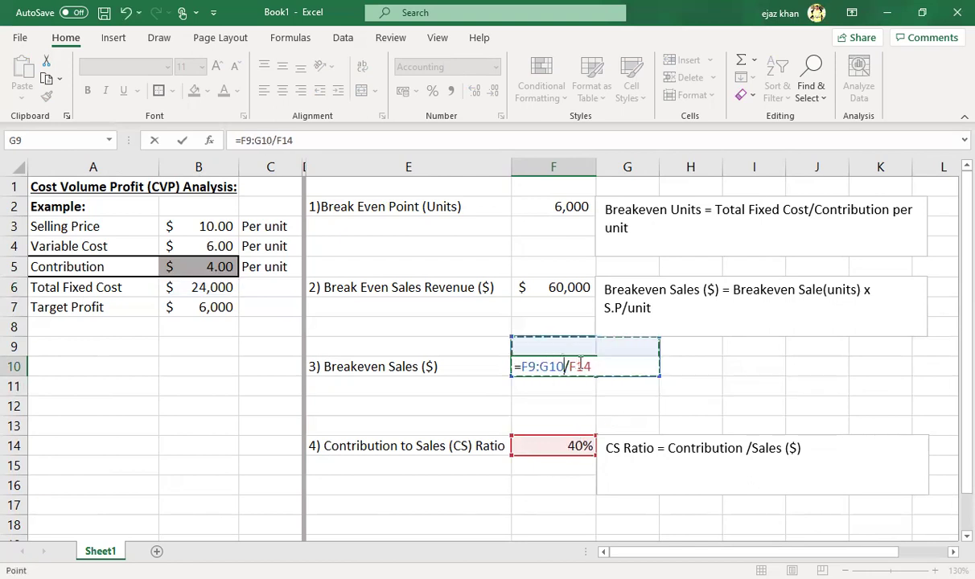
pyautogui.press('Return')
pyautogui.press('Escape')
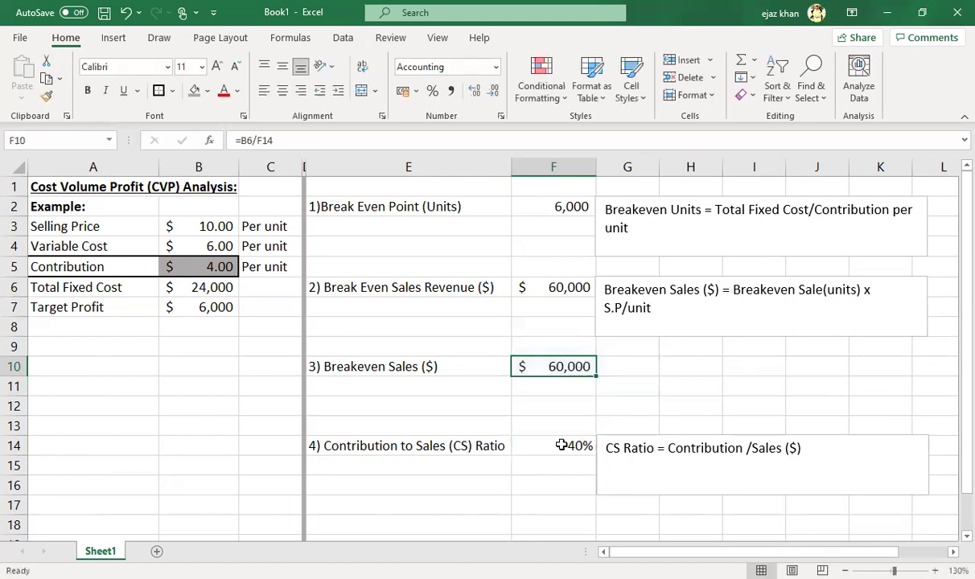
# Step: Duplicate the CS ratio text box beside F10 and change its text to "Breakeven Sales ($) = Total Fixed Cost/CS ratio"
pyautogui.click(638, 436)
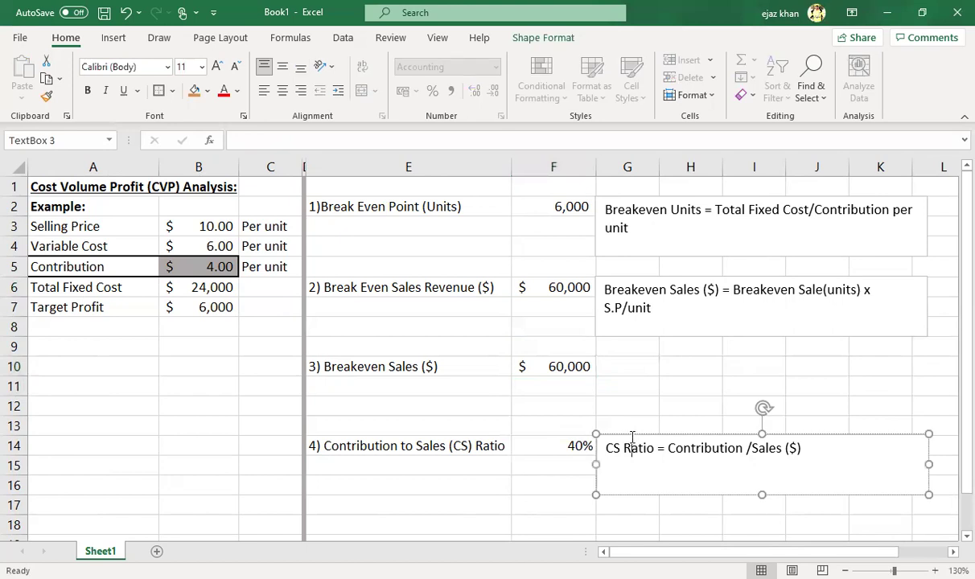
pyautogui.moveTo(632, 439); pyautogui.dragTo(840, 361)
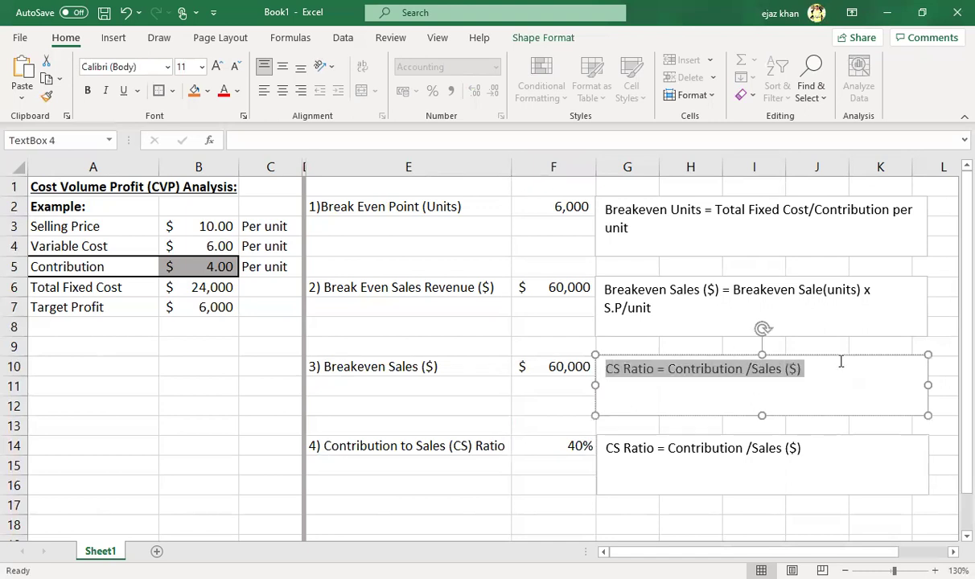
pyautogui.moveTo(597, 291); pyautogui.dragTo(661, 304)
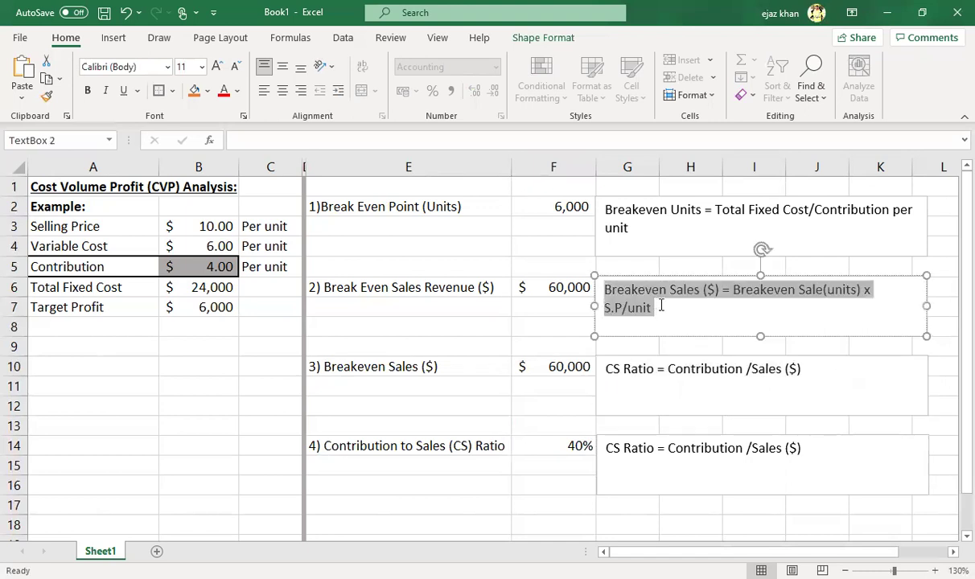
pyautogui.moveTo(603, 368); pyautogui.dragTo(833, 383)
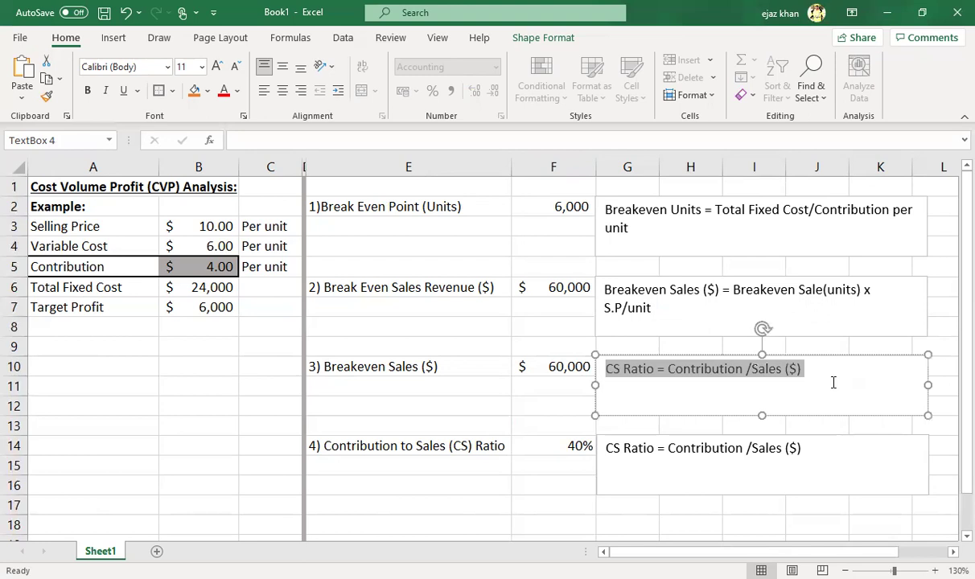
pyautogui.hotkey('ctrl', 'v')
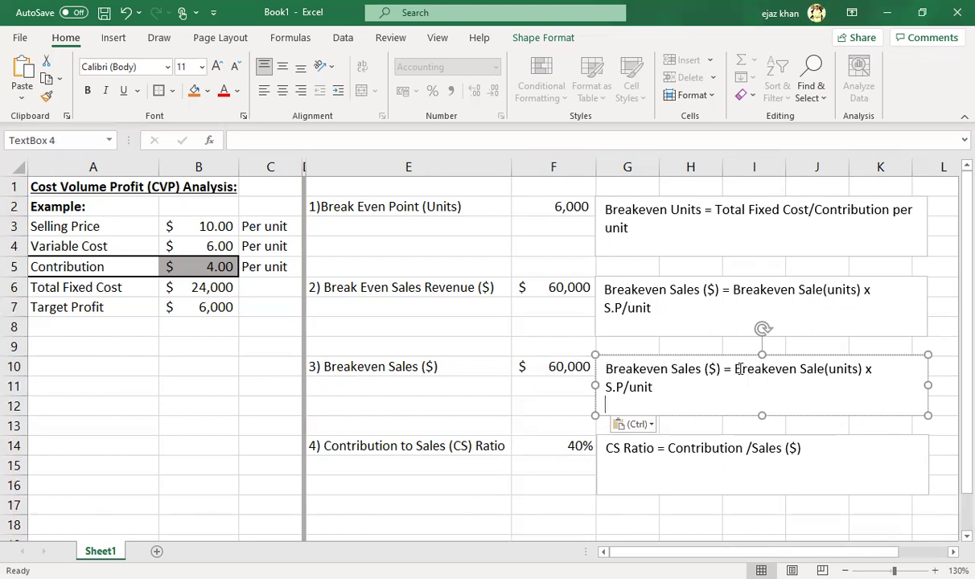
pyautogui.moveTo(735, 369); pyautogui.dragTo(867, 384)
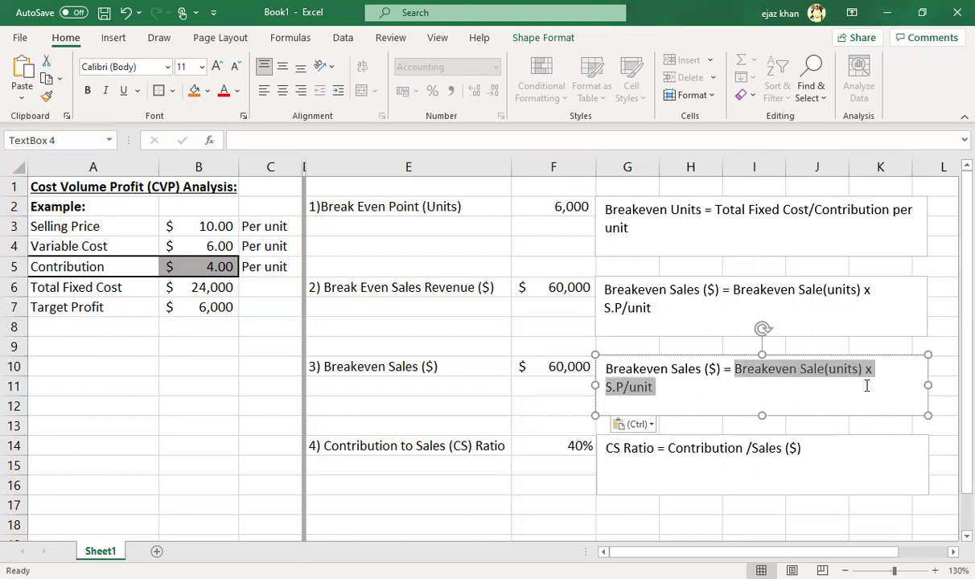
pyautogui.write('Total Fixed Cost/CS ratio')
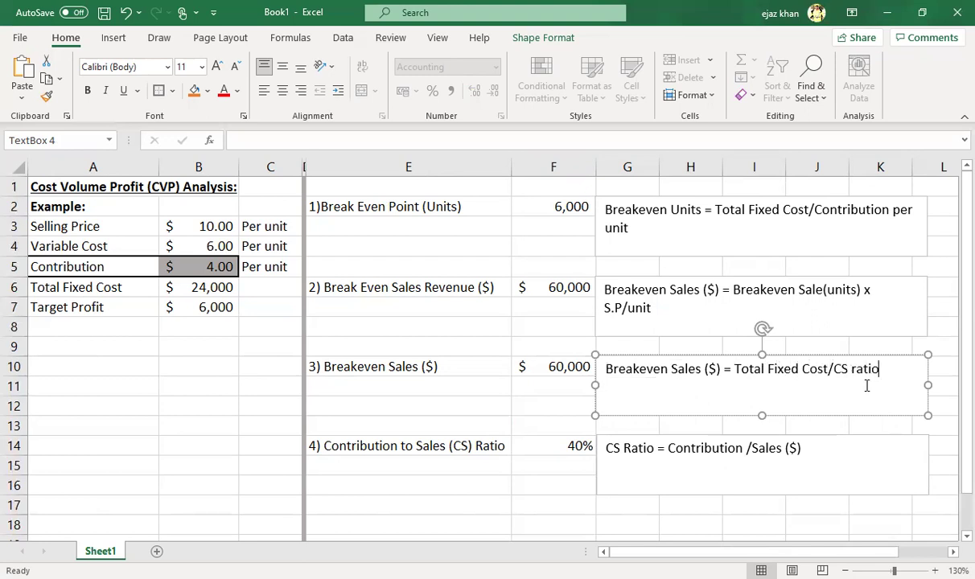
pyautogui.click(500, 410)
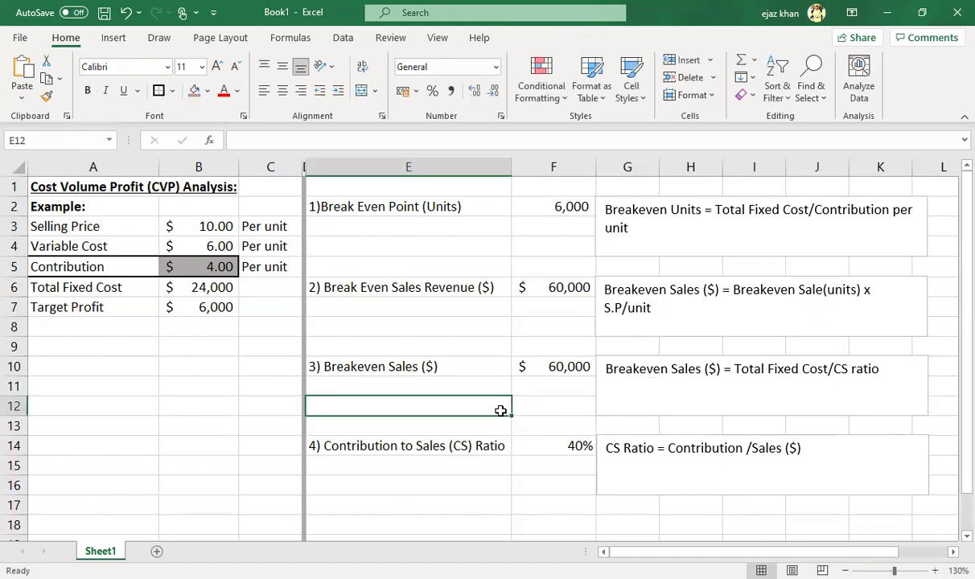
# Step: Review the formulas for break-even units, both break-even sales figures and the CS ratio in F2, F6, F10 and F14
pyautogui.click(540, 207)
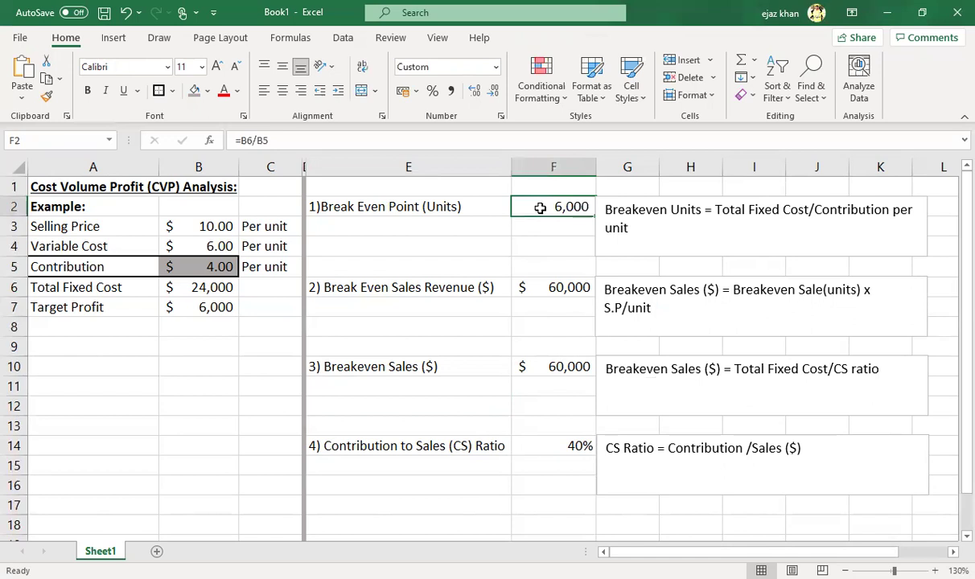
pyautogui.click(541, 290)
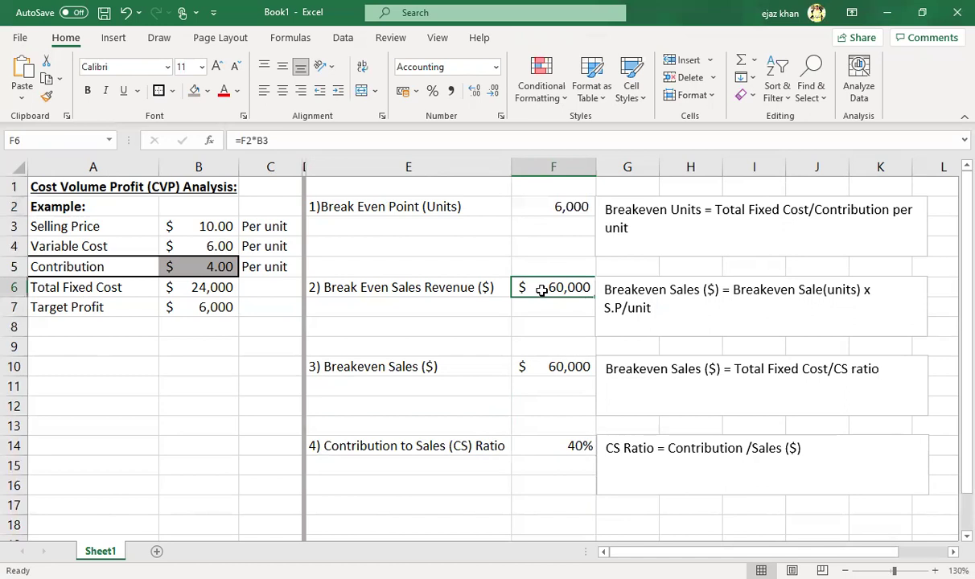
pyautogui.click(533, 369)
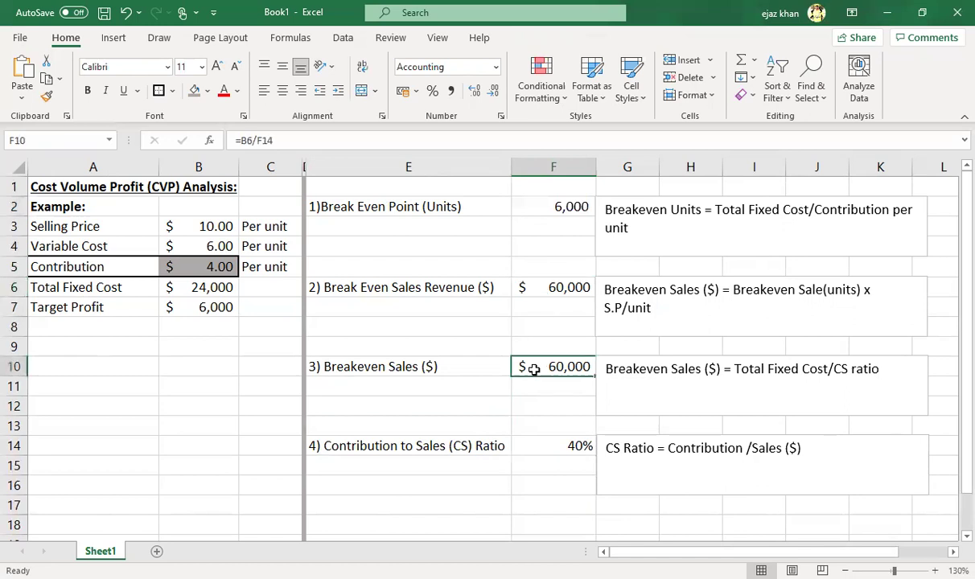
pyautogui.click(542, 447)
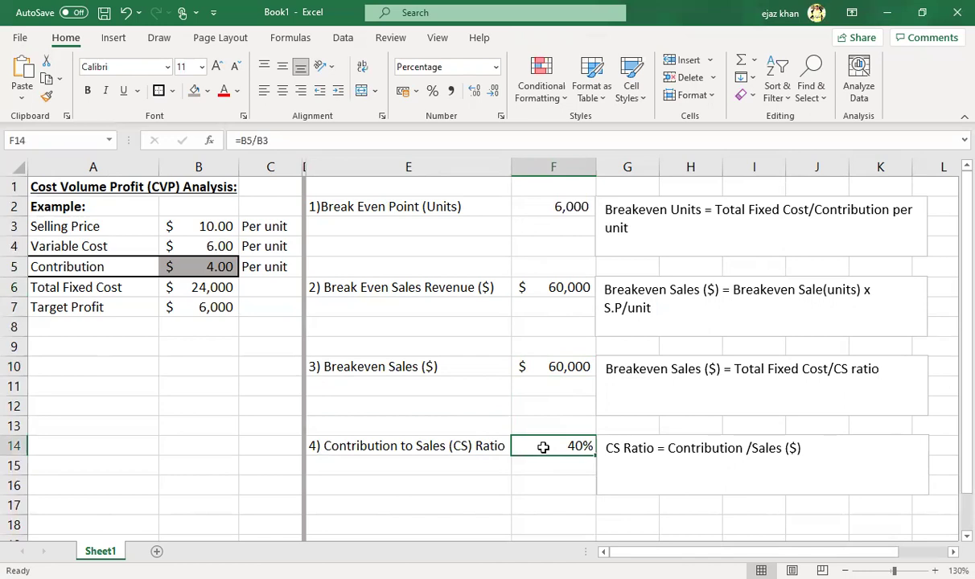
# Step: Examine the total fixed cost and target profit in B6:B7 together with the break-even units formula in F2
pyautogui.click(963, 536)
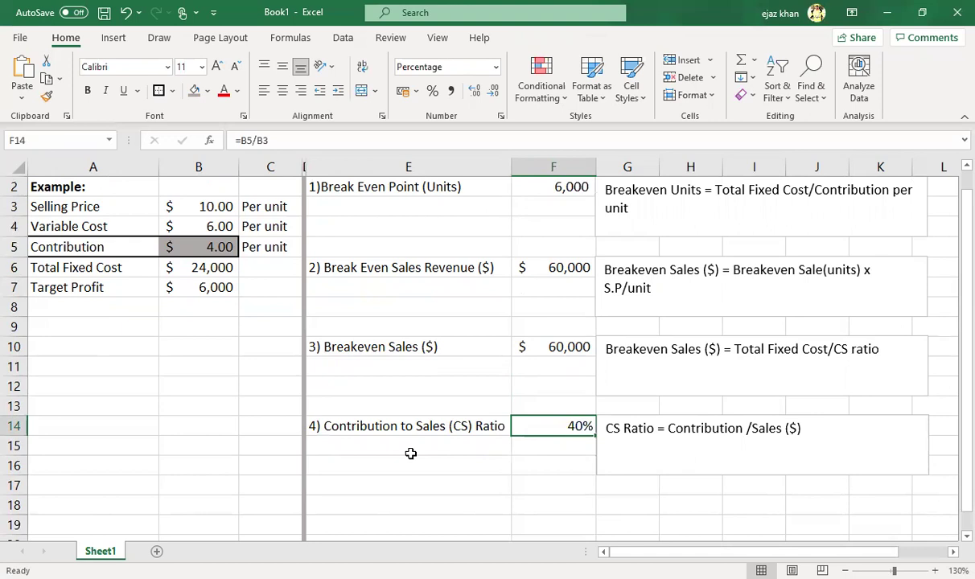
pyautogui.click(206, 289)
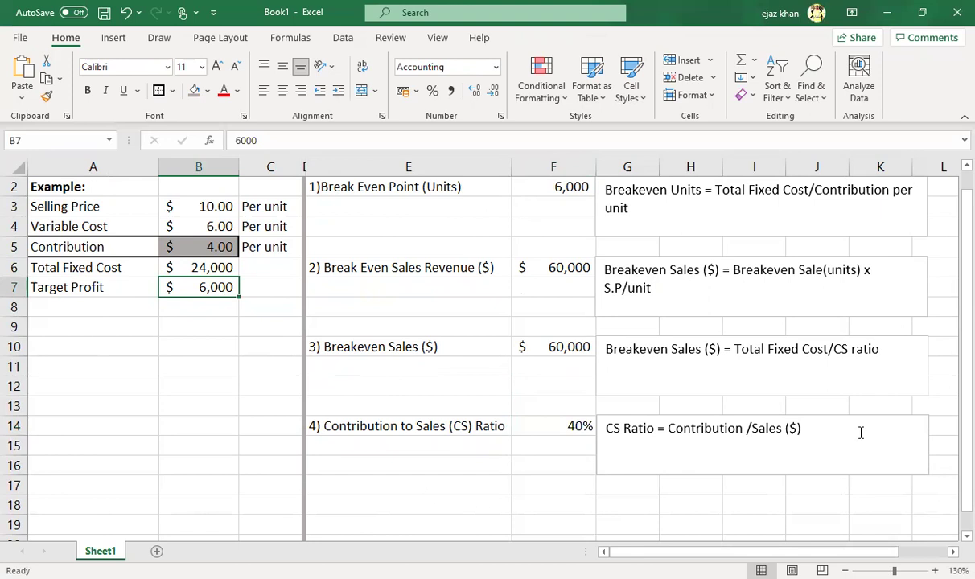
pyautogui.scroll(-1, 952, 507)
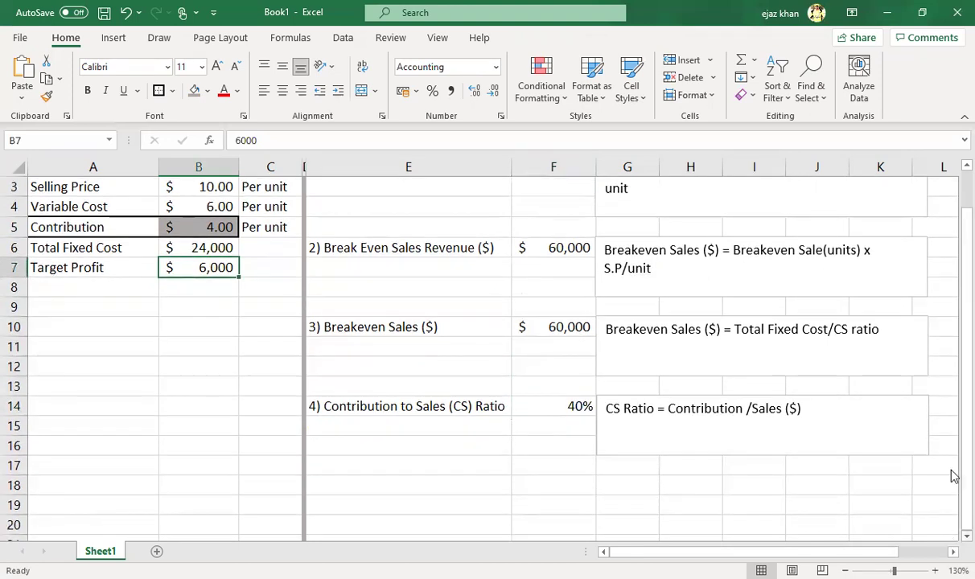
pyautogui.scroll(1, 803, 342)
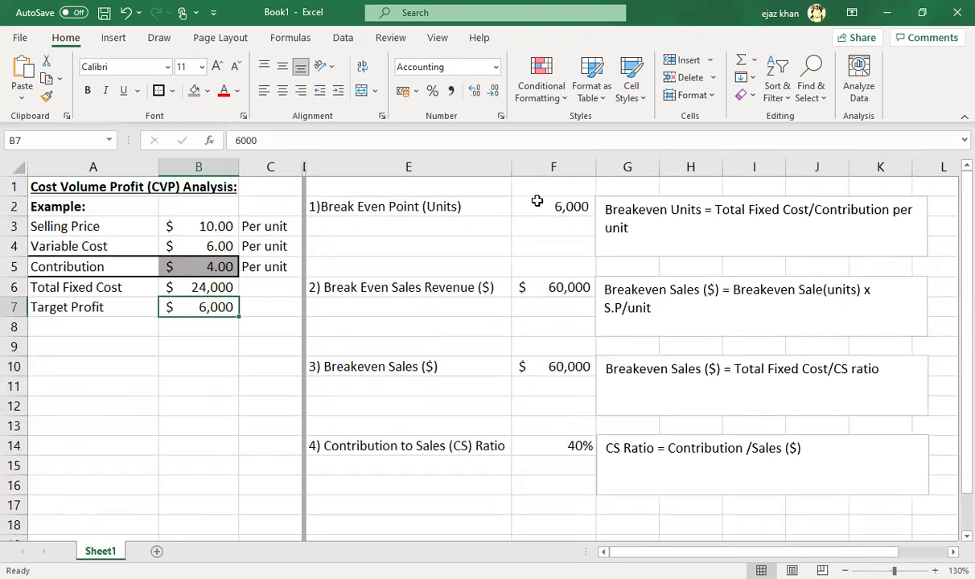
pyautogui.click(537, 201)
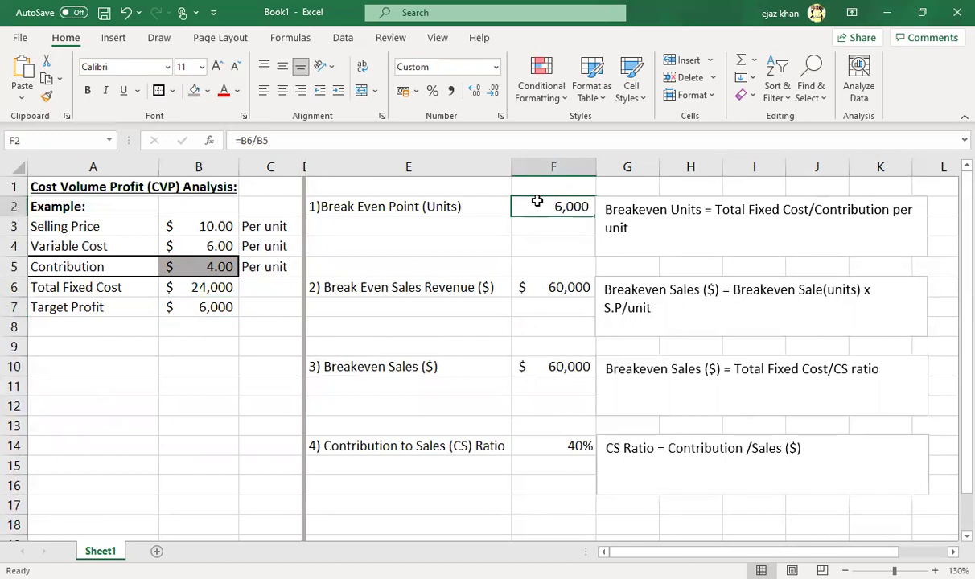
pyautogui.click(196, 287)
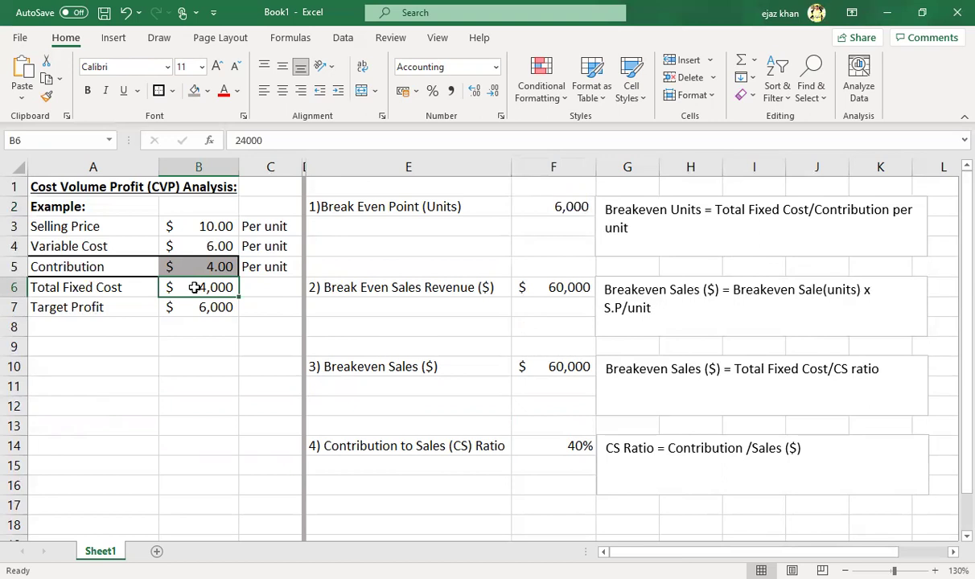
pyautogui.click(191, 307)
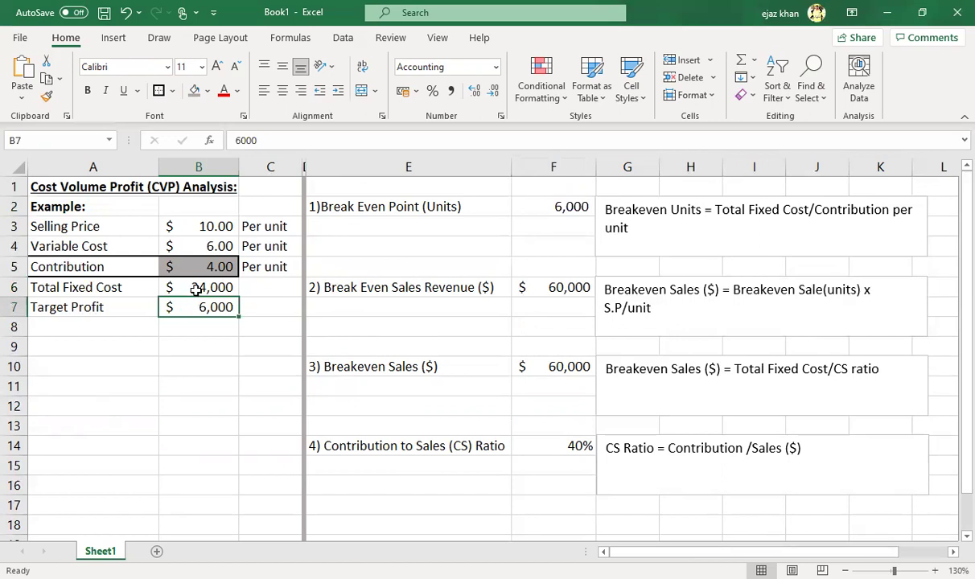
pyautogui.click(195, 287)
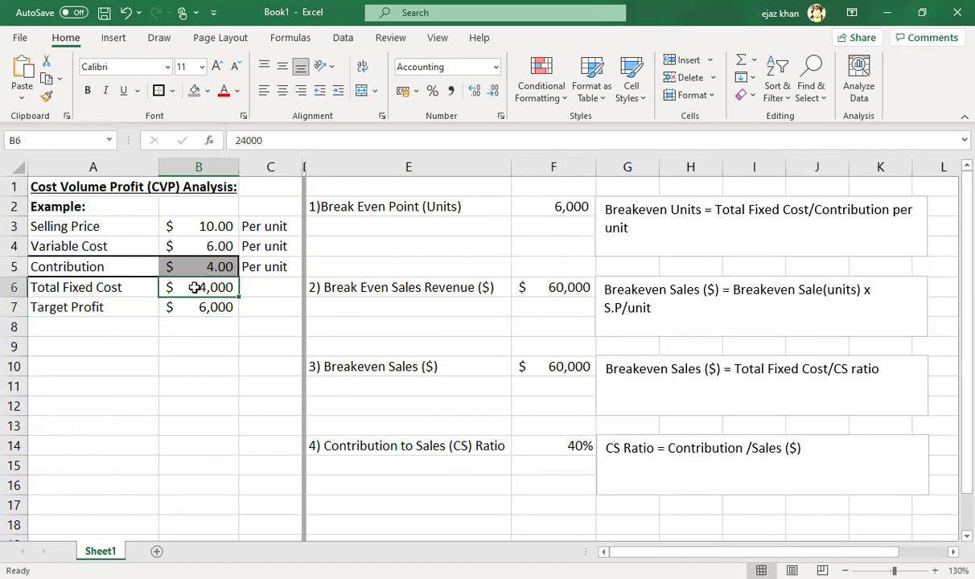
pyautogui.moveTo(194, 287); pyautogui.dragTo(195, 307)
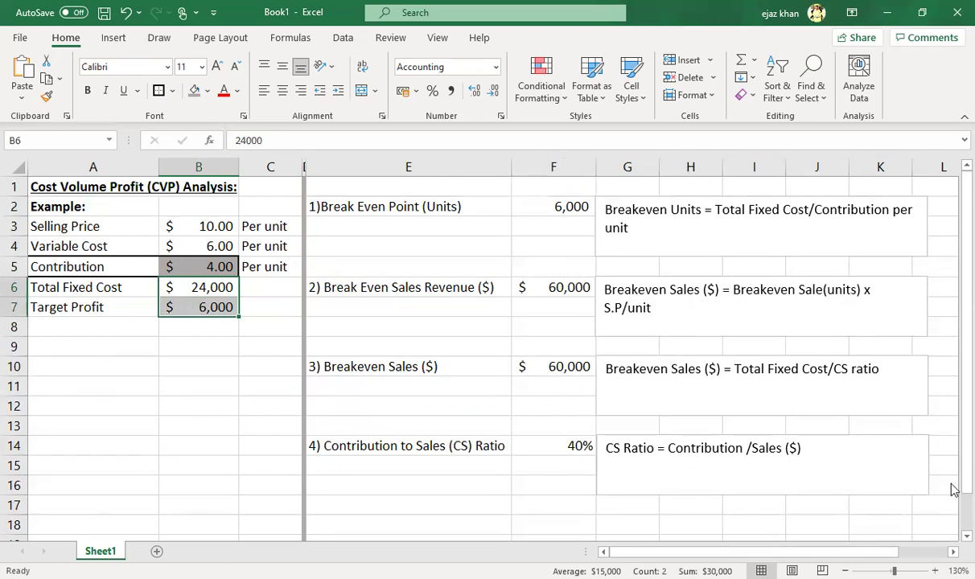
# Step: Label E18 "5)Target Profit Sale (units)"
pyautogui.scroll(-4, 957, 537)
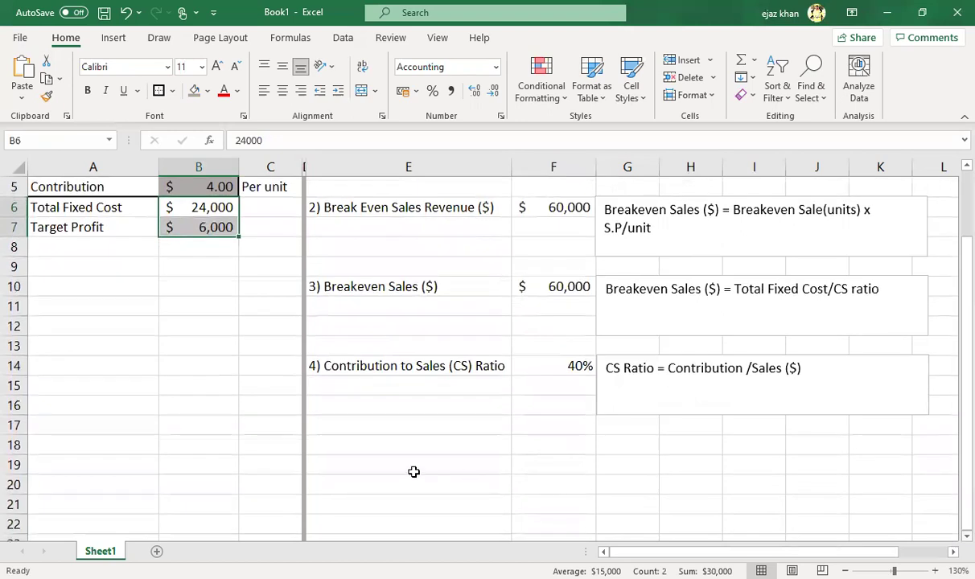
pyautogui.click(383, 451)
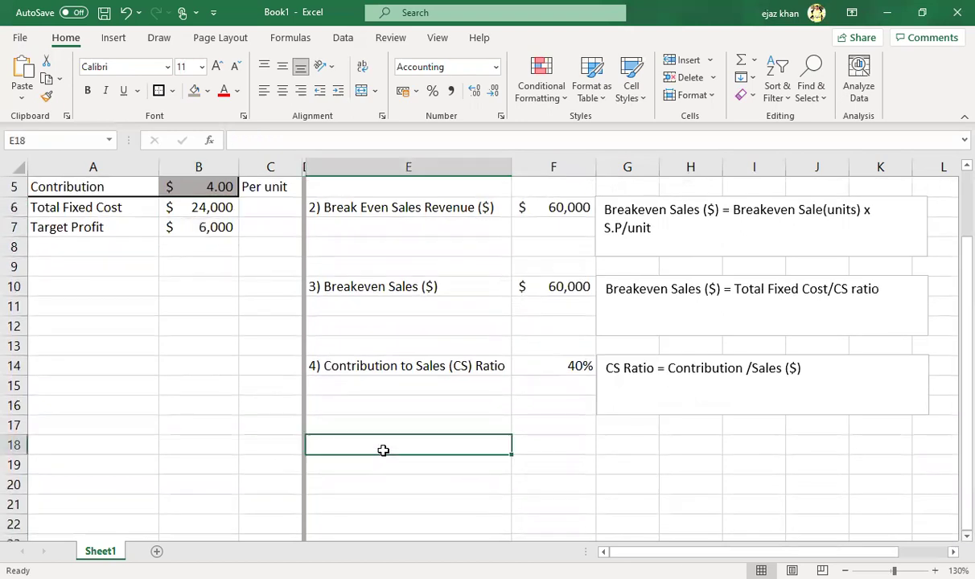
pyautogui.write('5(')
pyautogui.press('BackSpace')
pyautogui.write(')TArget ')
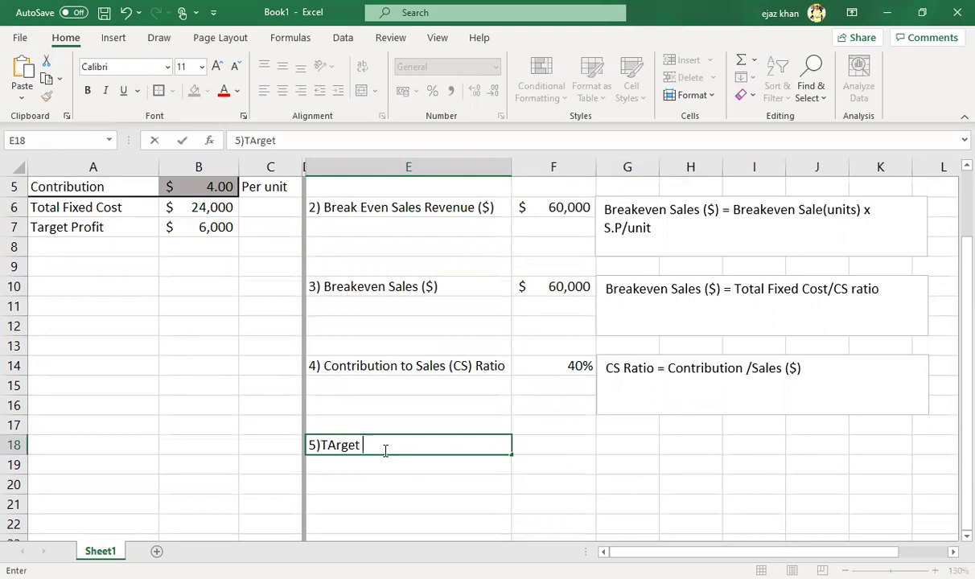
pyautogui.write('PRo')
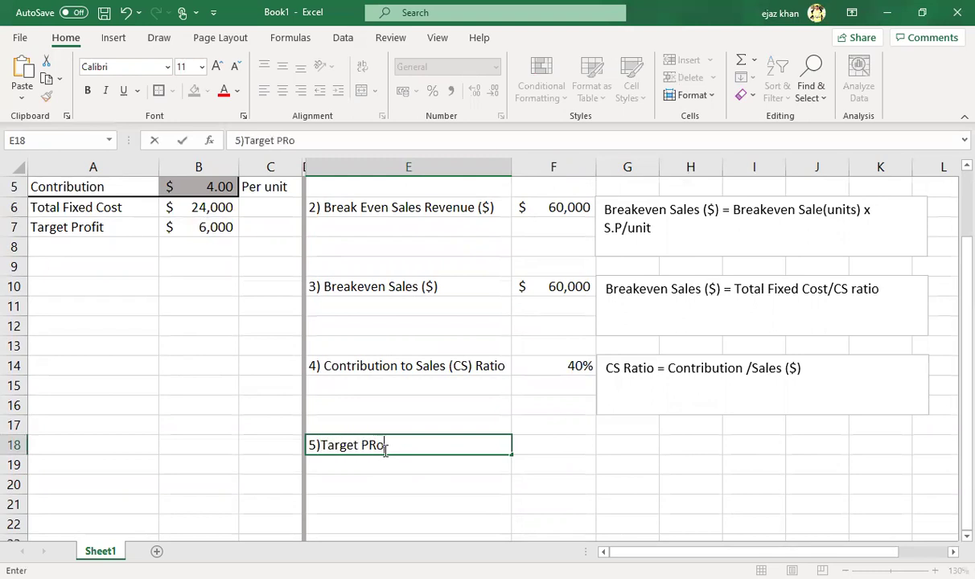
pyautogui.write('fit Sa')
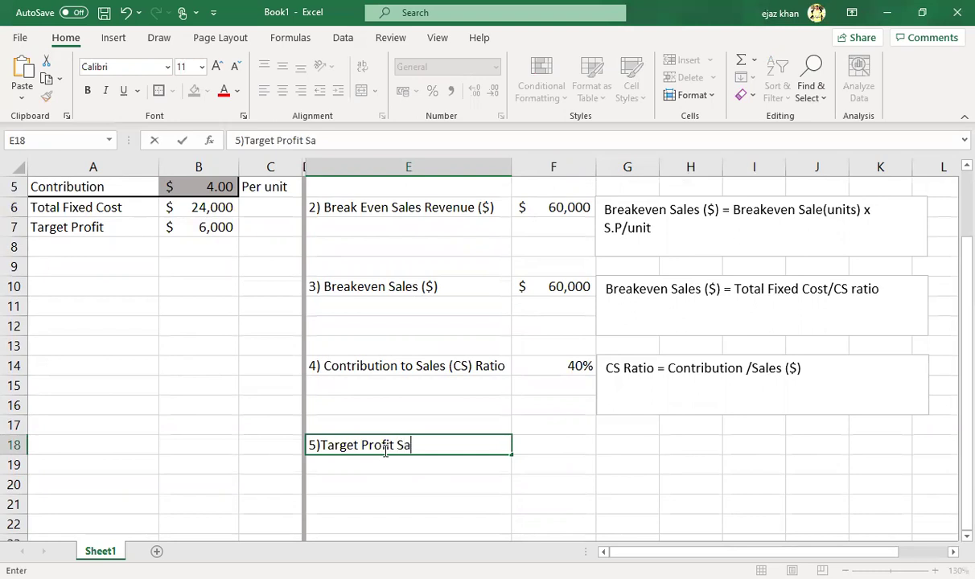
pyautogui.write('le (units)')
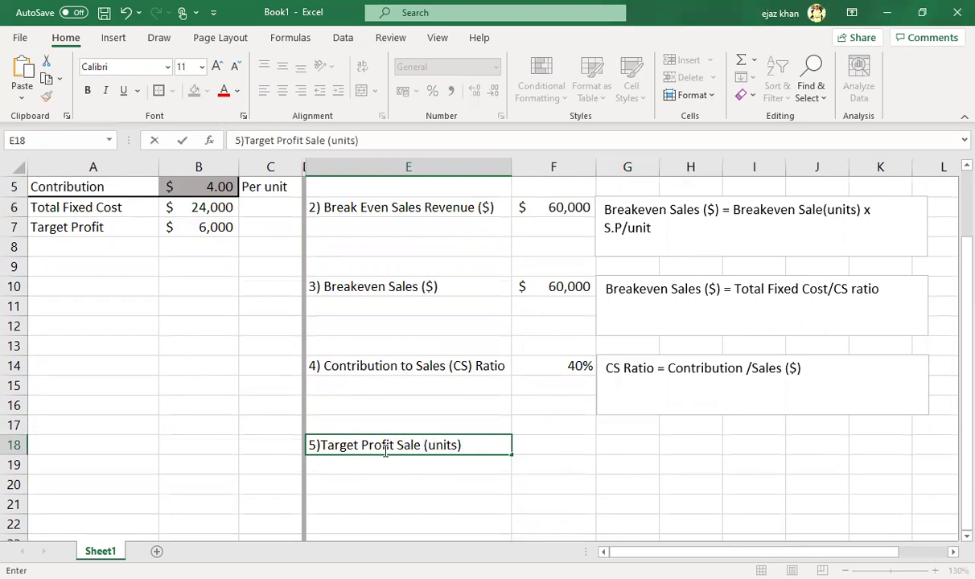
pyautogui.press('Tab')
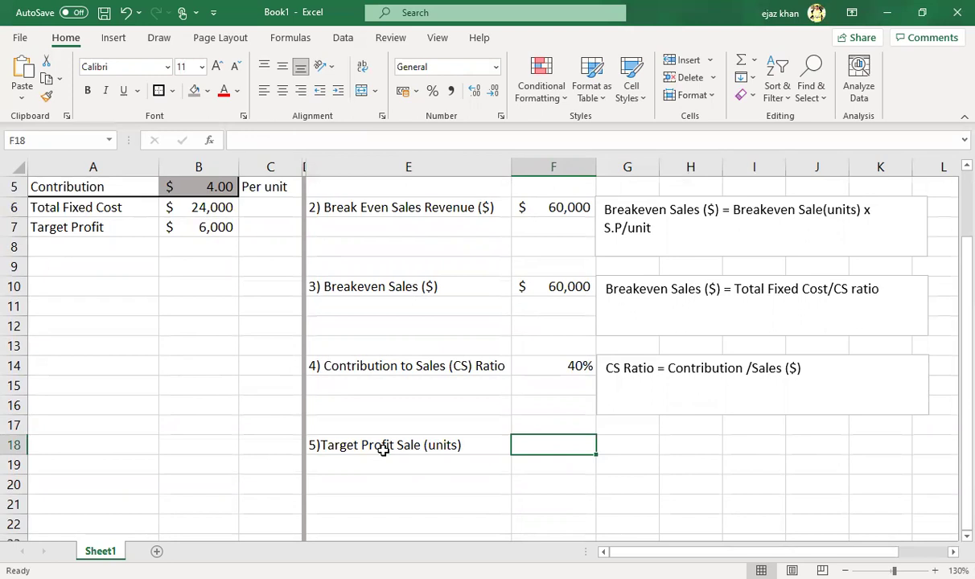
# Step: Add total fixed cost and target profit in F18 with the formula =(B6+B7)
pyautogui.write('=(')
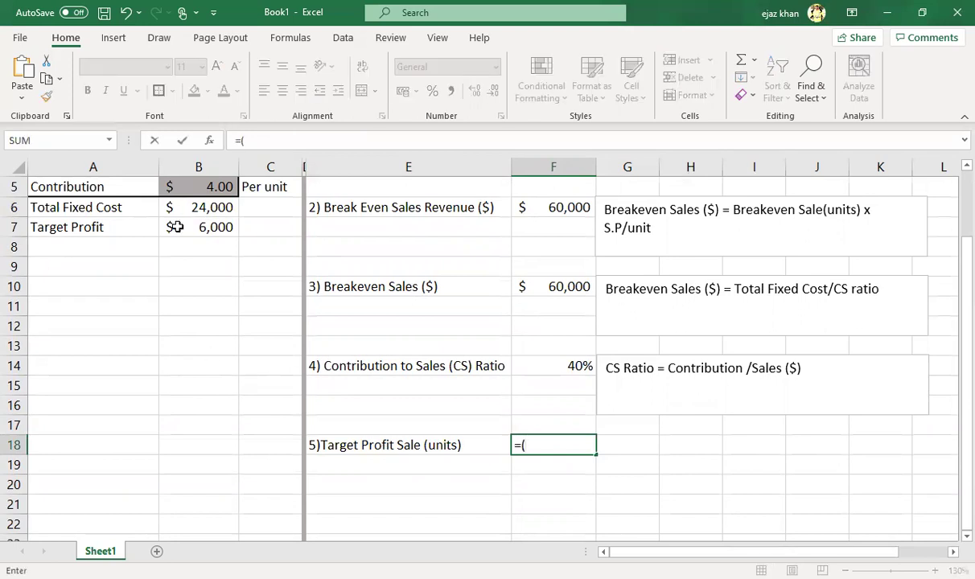
pyautogui.click(187, 207)
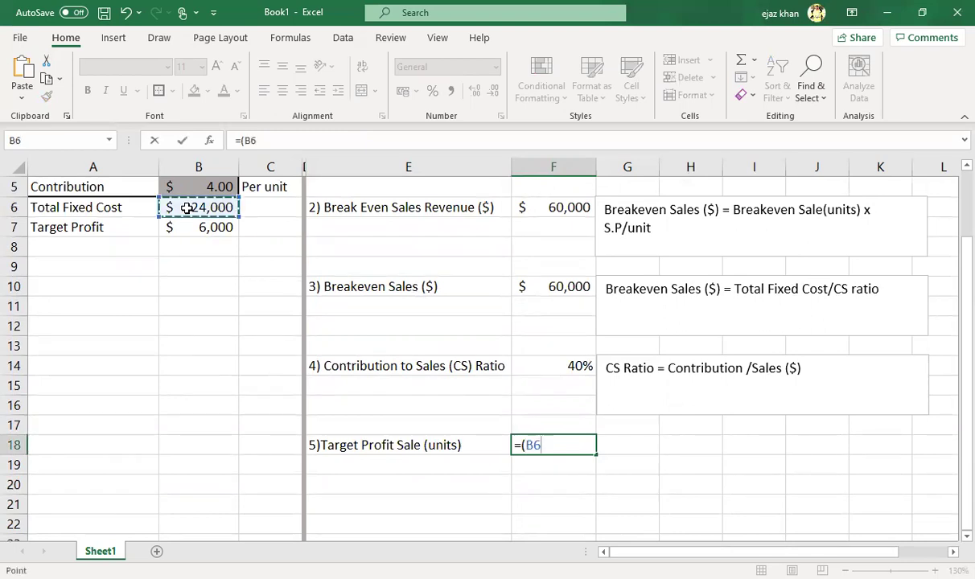
pyautogui.write('+')
pyautogui.click(183, 226)
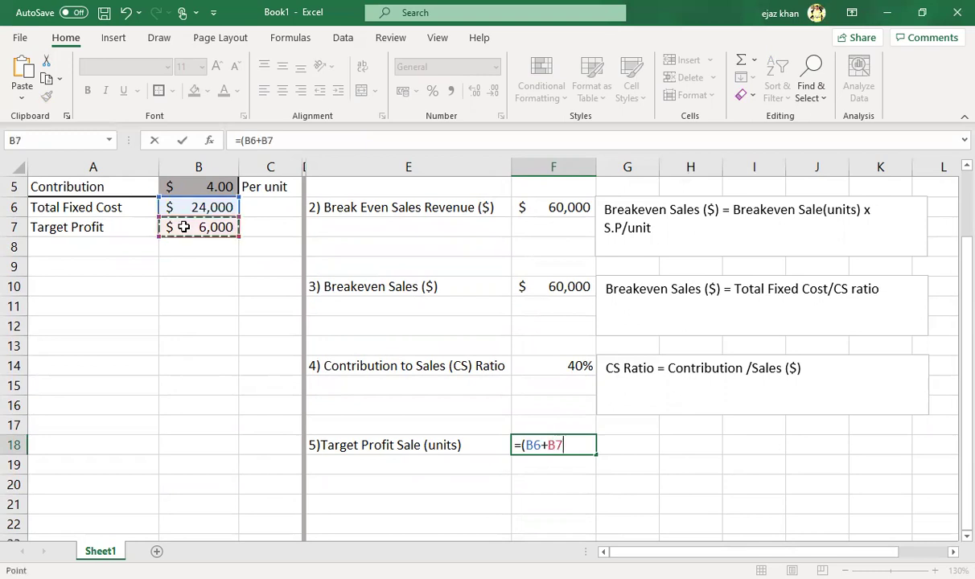
pyautogui.write(')')
pyautogui.press('Left')
pyautogui.press('Right')
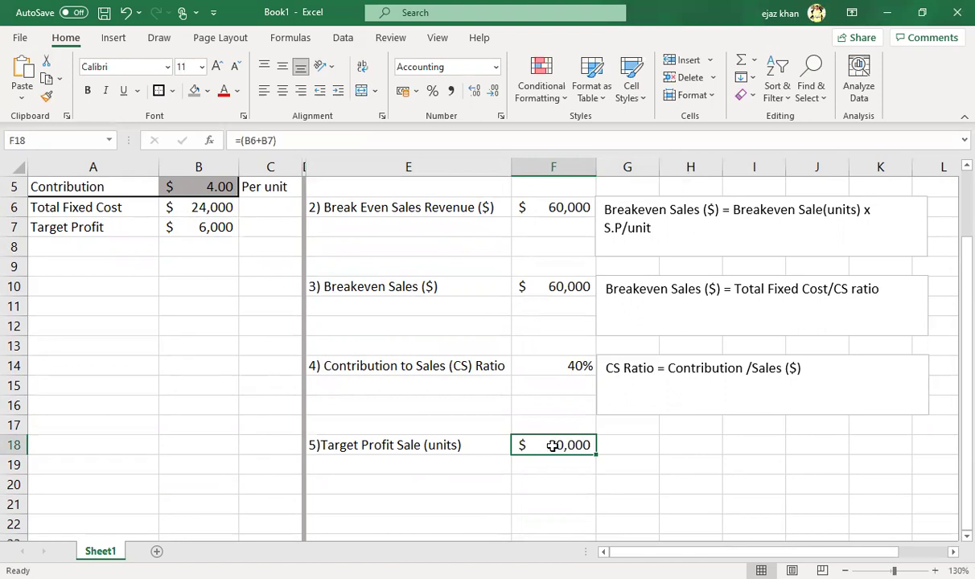
# Step: Check the selling price, variable cost and contribution per unit in B3 to B5
pyautogui.scroll(2, 953, 422)
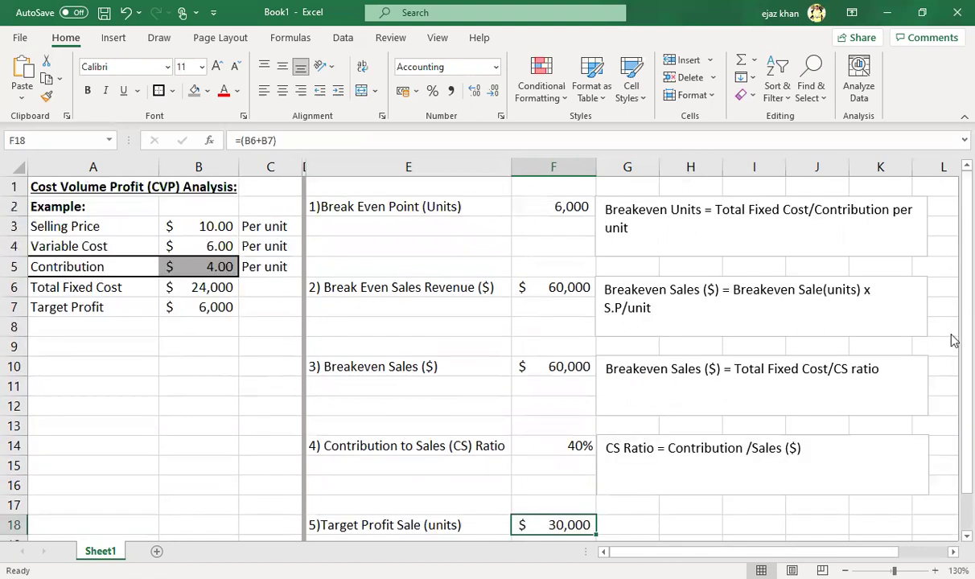
pyautogui.click(202, 228)
pyautogui.click(197, 245)
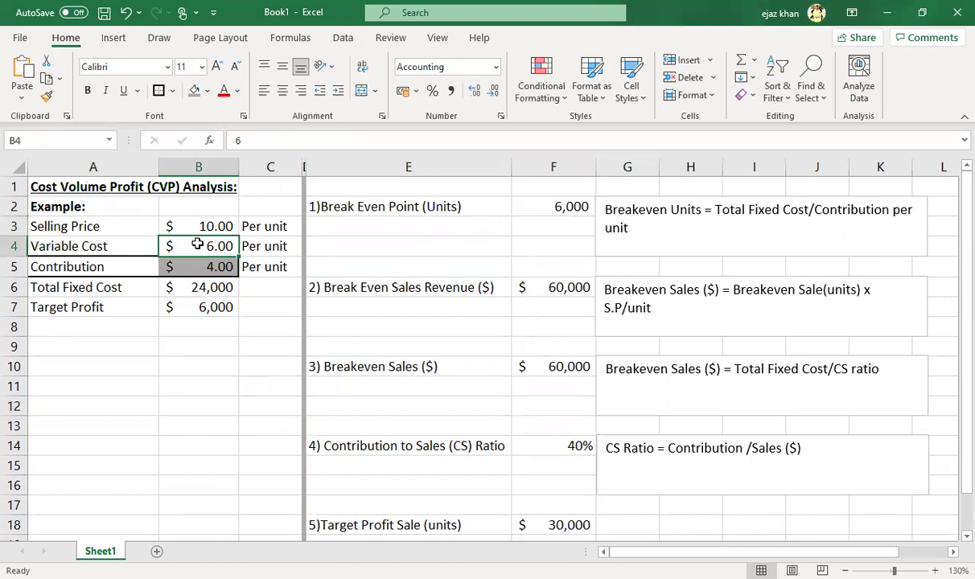
pyautogui.click(189, 268)
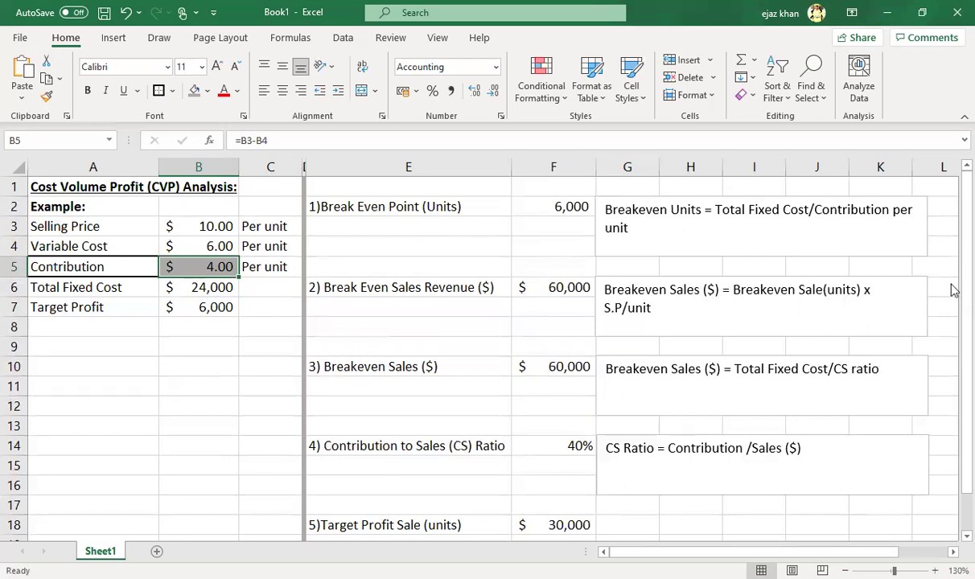
# Step: Complete the F18 formula as =(B6+B7)/B5 to divide fixed cost plus target profit by contribution per unit
pyautogui.scroll(-1, 953, 368)
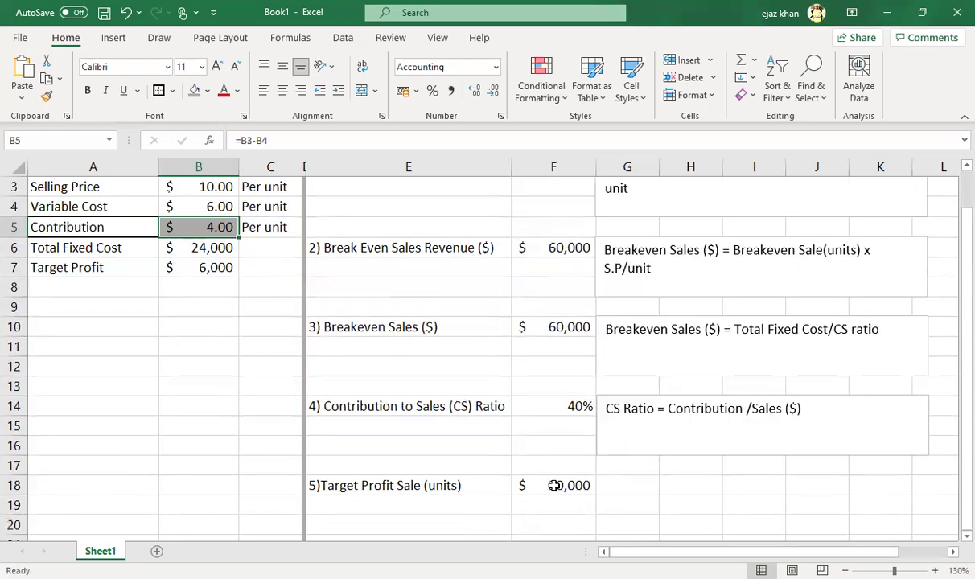
pyautogui.doubleClick(569, 485)
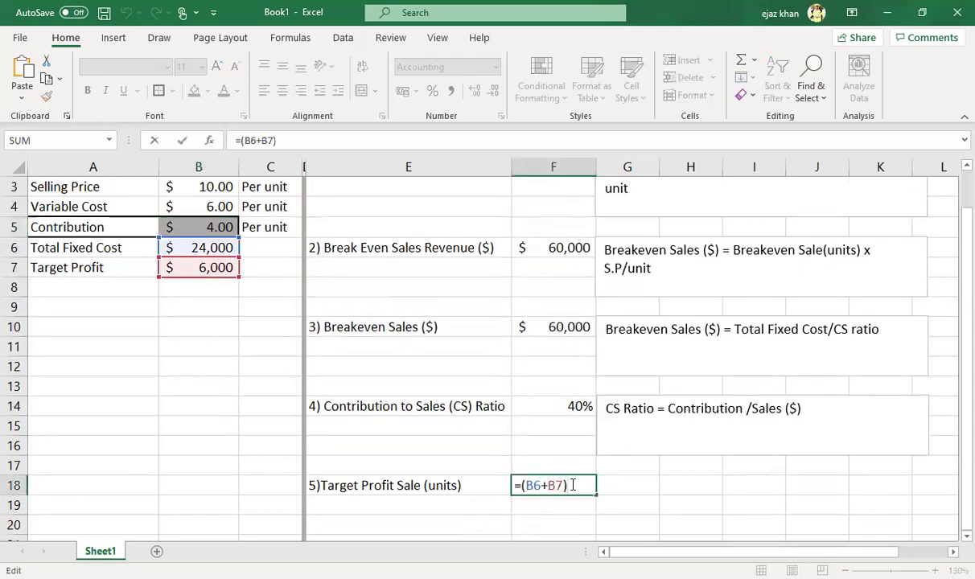
pyautogui.write('/')
pyautogui.click(208, 226)
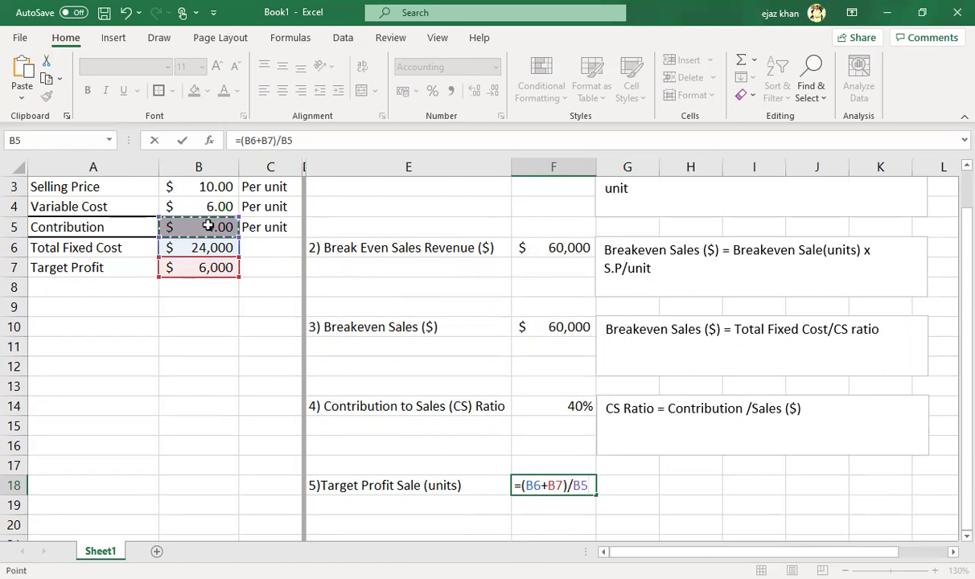
pyautogui.hotkey('ctrl', 'Return')
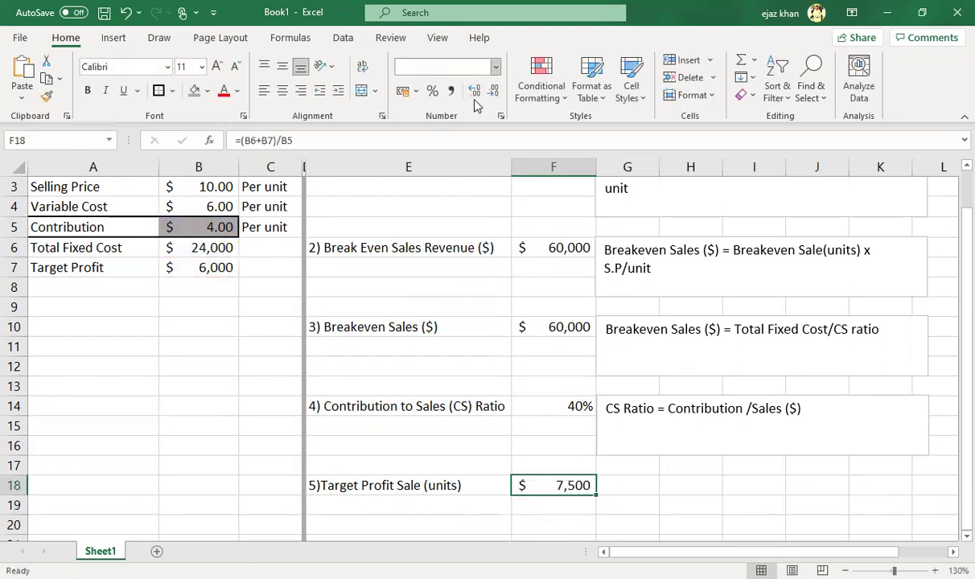
# Step: Format the target profit units in F18 as a Number with no decimal places
pyautogui.click(495, 67)
pyautogui.click(473, 103)
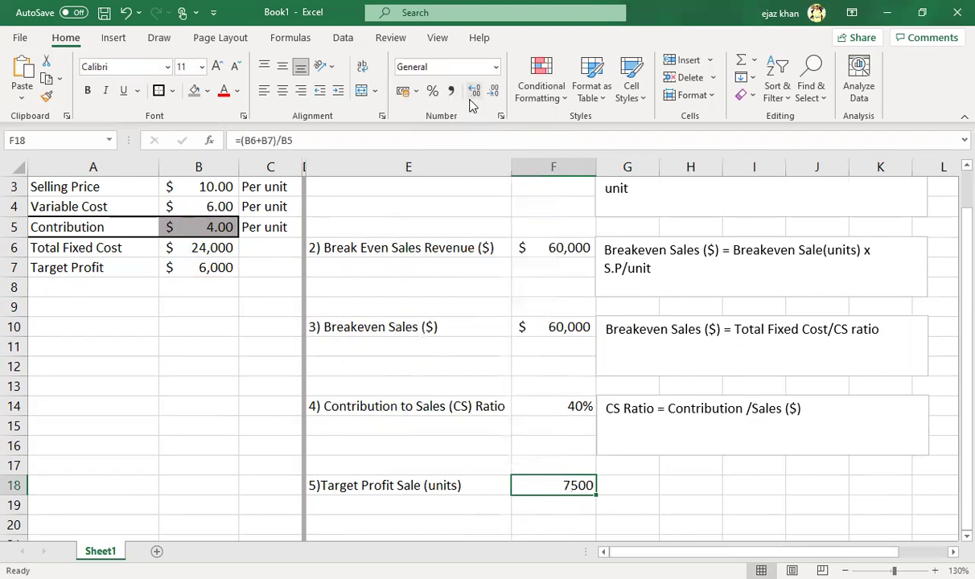
pyautogui.click(475, 66)
pyautogui.click(468, 126)
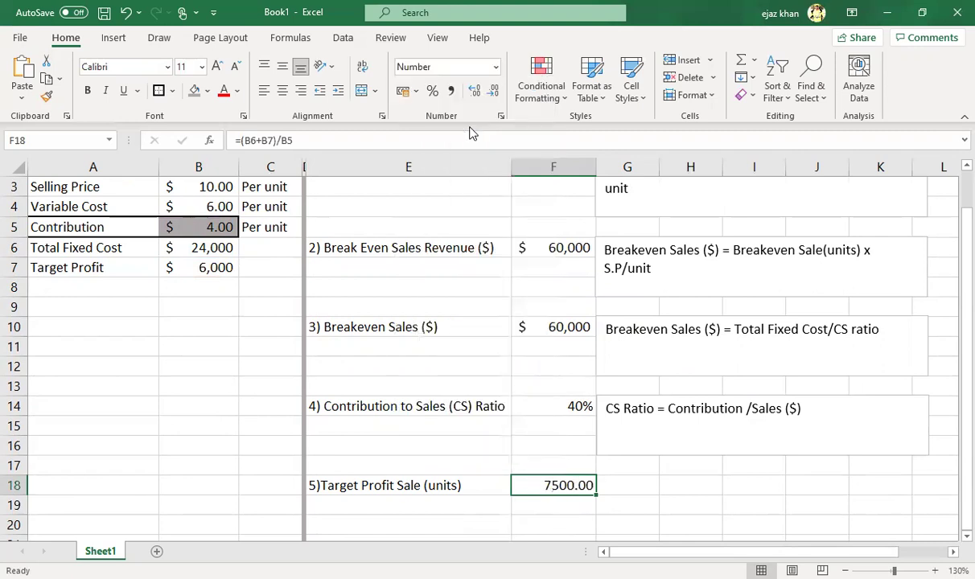
pyautogui.click(493, 91)
pyautogui.click(493, 91)
pyautogui.press('Right')
pyautogui.press('Left')
pyautogui.press('Down')
pyautogui.press('Down')
pyautogui.press('Up')
pyautogui.press('Up')
# Step: Check the total contribution from the target profit units with =F18*B5 in F19, and clear the cell
pyautogui.click(550, 500)
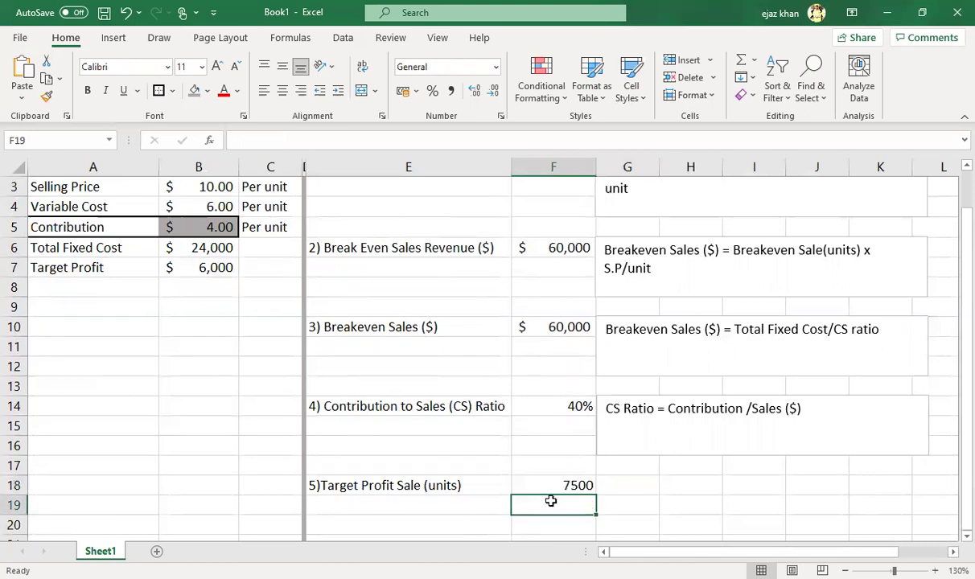
pyautogui.write('=')
pyautogui.click(548, 488)
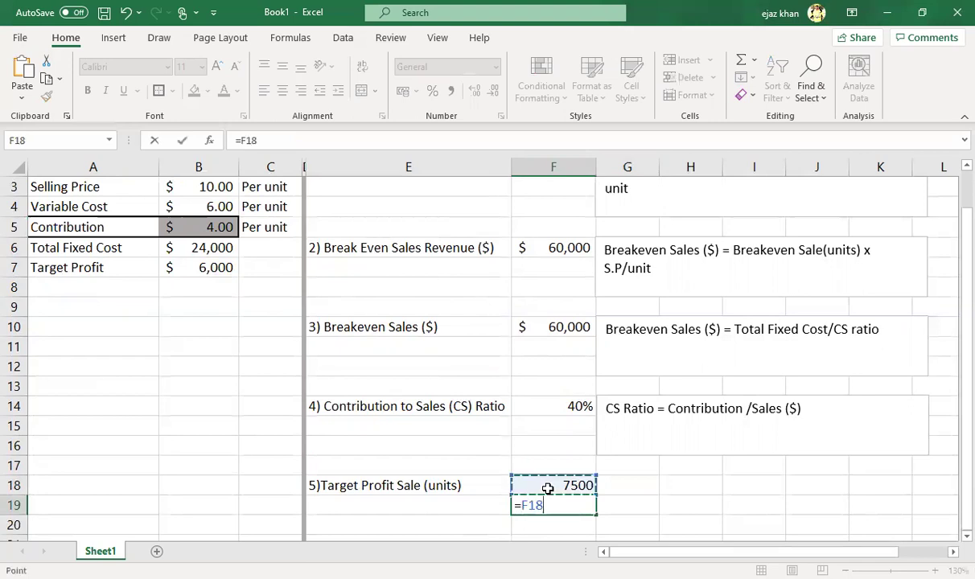
pyautogui.write('*')
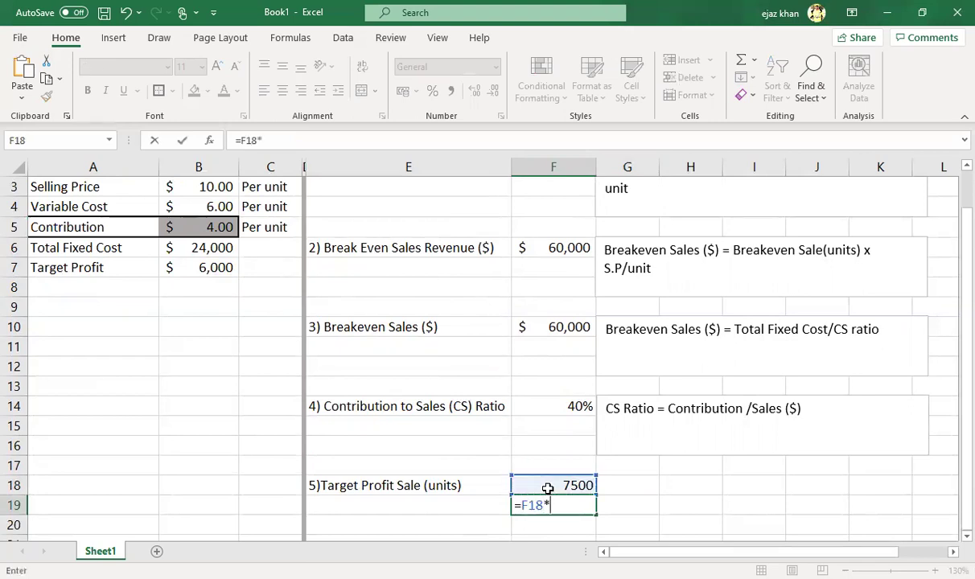
pyautogui.click(207, 227)
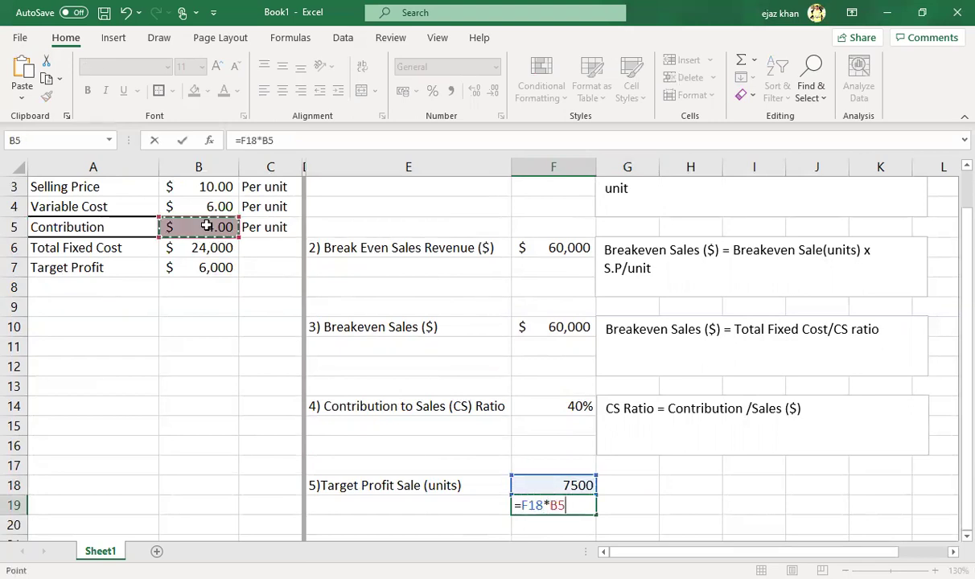
pyautogui.press('Return')
pyautogui.press('Up')
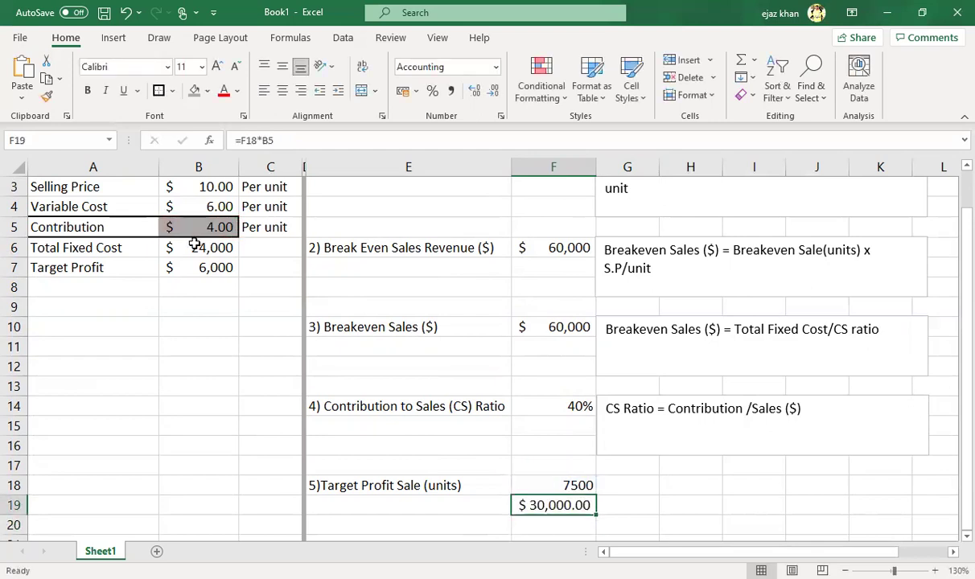
pyautogui.click(195, 246)
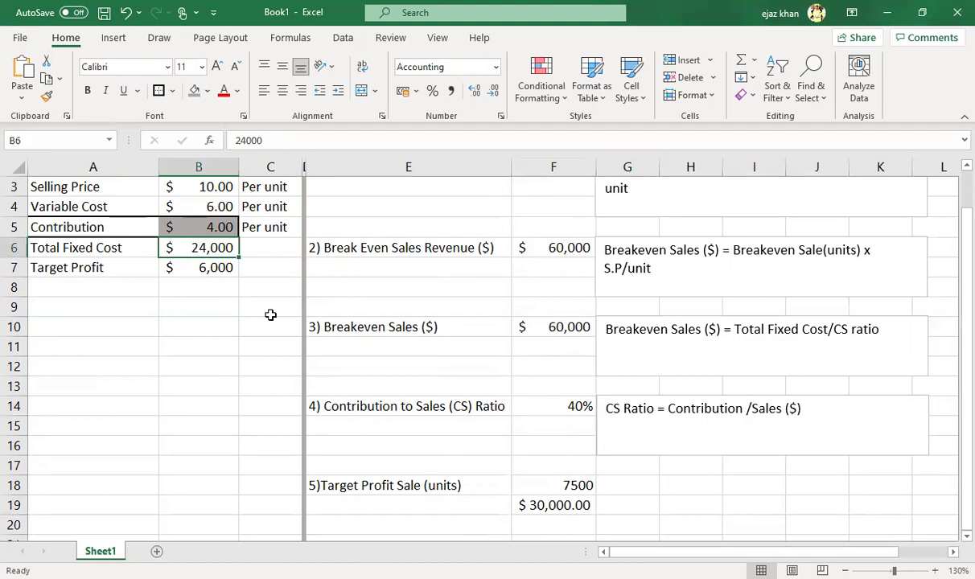
pyautogui.click(579, 507)
pyautogui.press('Delete')
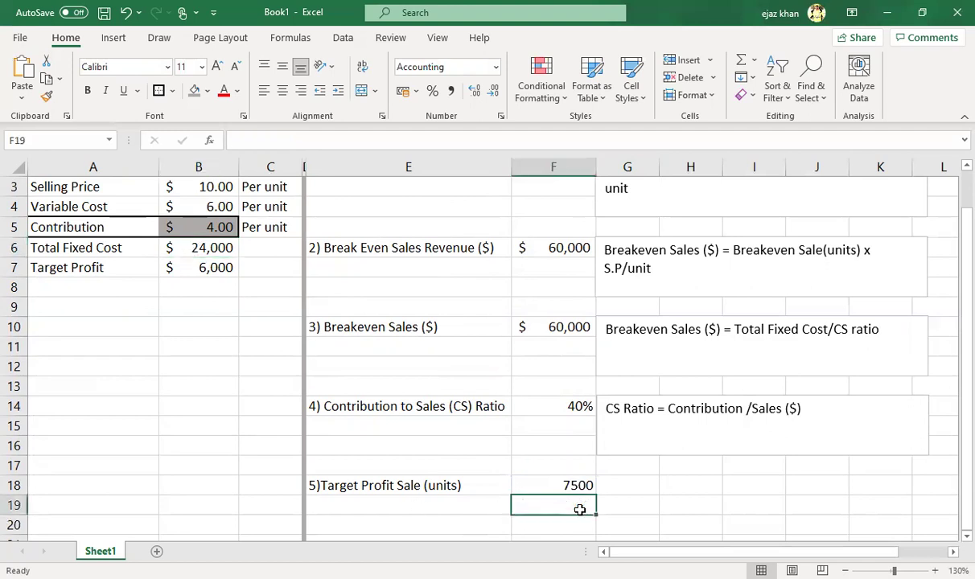
pyautogui.press('Right')
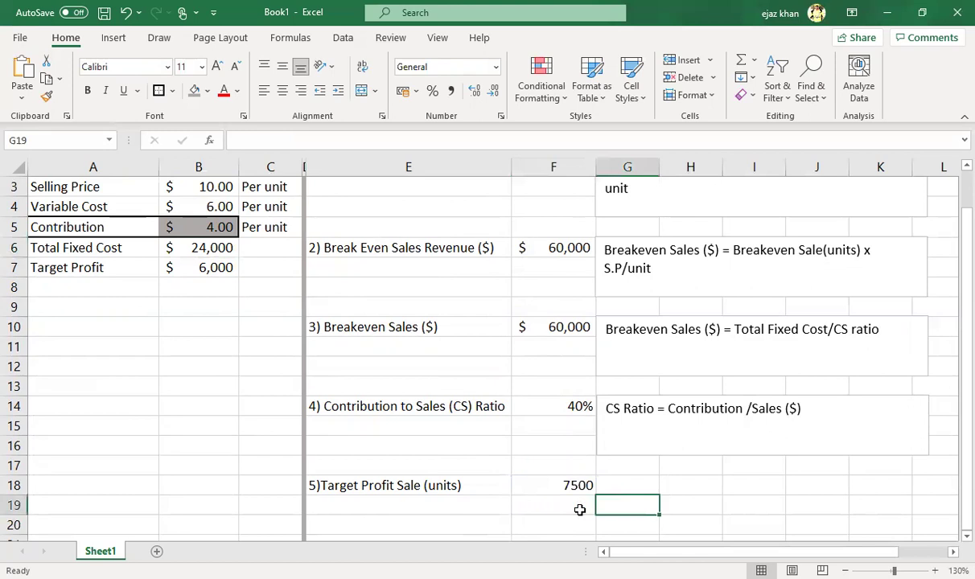
# Step: Duplicate the CS Ratio text box beside the target profit units in row 18 and select the copy's text
pyautogui.click(606, 455)
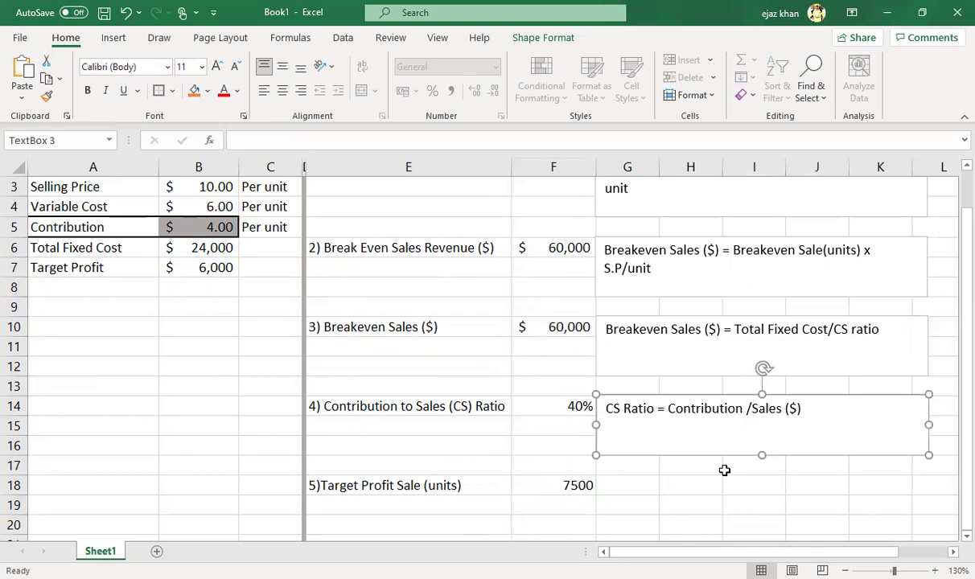
pyautogui.click(788, 467)
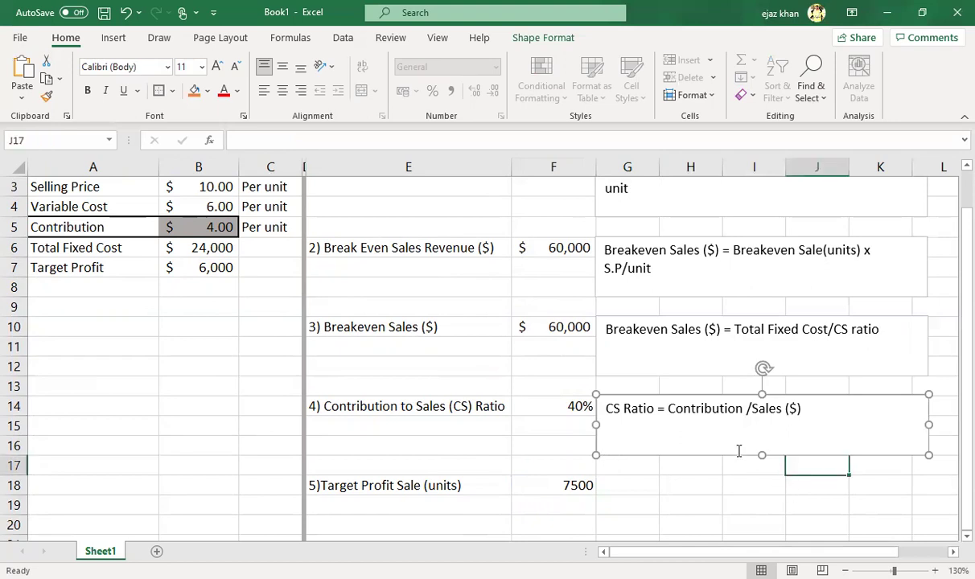
pyautogui.click(682, 395)
pyautogui.moveTo(679, 394); pyautogui.dragTo(811, 499)
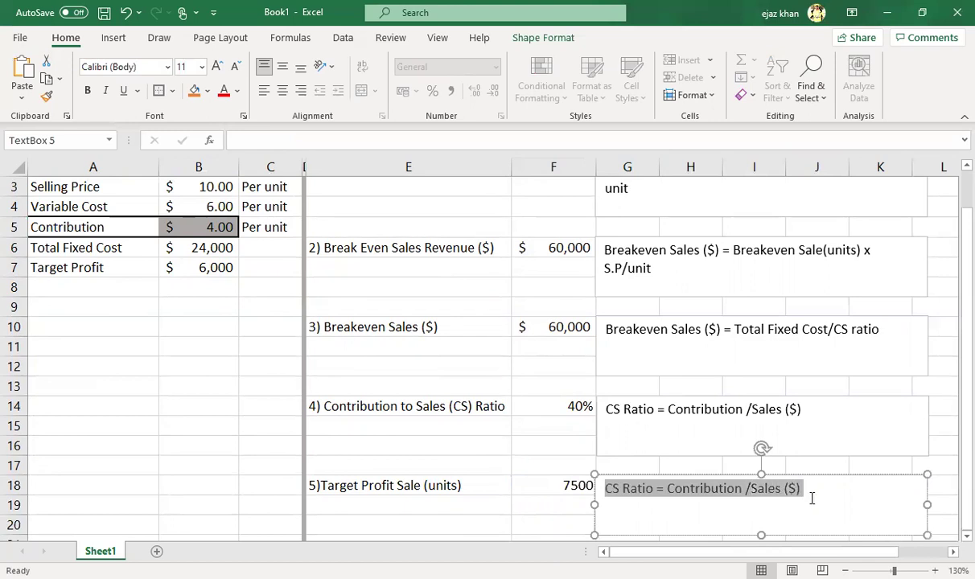
# Step: Replace the copied box's text with "Target Profit Sale (units) = (Total Fixed Cost + Target Profit)/Contribution per unit"
pyautogui.write('Targ')
pyautogui.press('BackSpace')
pyautogui.press('BackSpace')
pyautogui.press('BackSpace')
pyautogui.write('r')
pyautogui.press('BackSpace')
pyautogui.write('arget PRofit')
pyautogui.press('BackSpace')
pyautogui.press('BackSpace')
pyautogui.press('BackSpace')
pyautogui.press('BackSpace')
pyautogui.press('BackSpace')
pyautogui.write('rofit Sale (')
pyautogui.press('BackSpace')
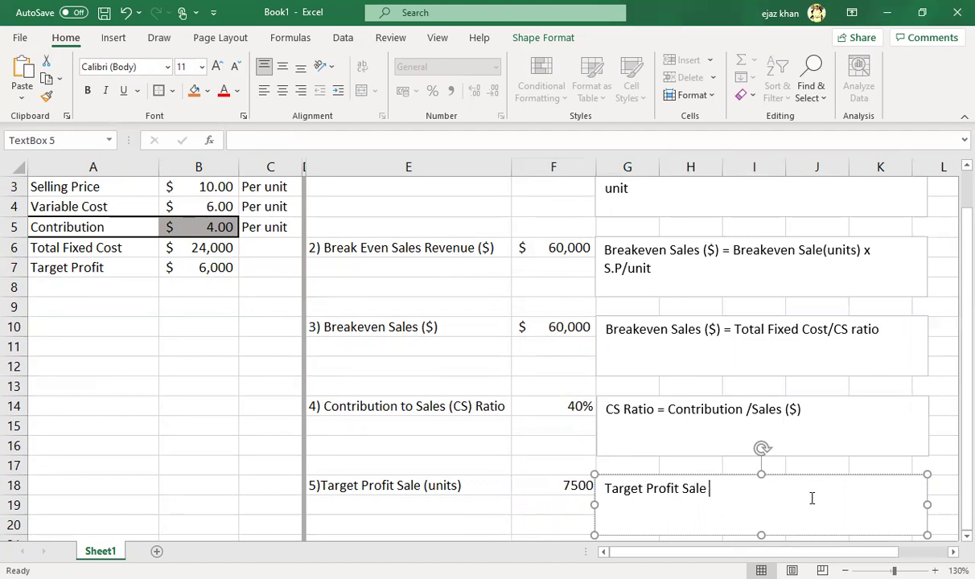
pyautogui.write('(units) =')
pyautogui.write('Total Fixe')
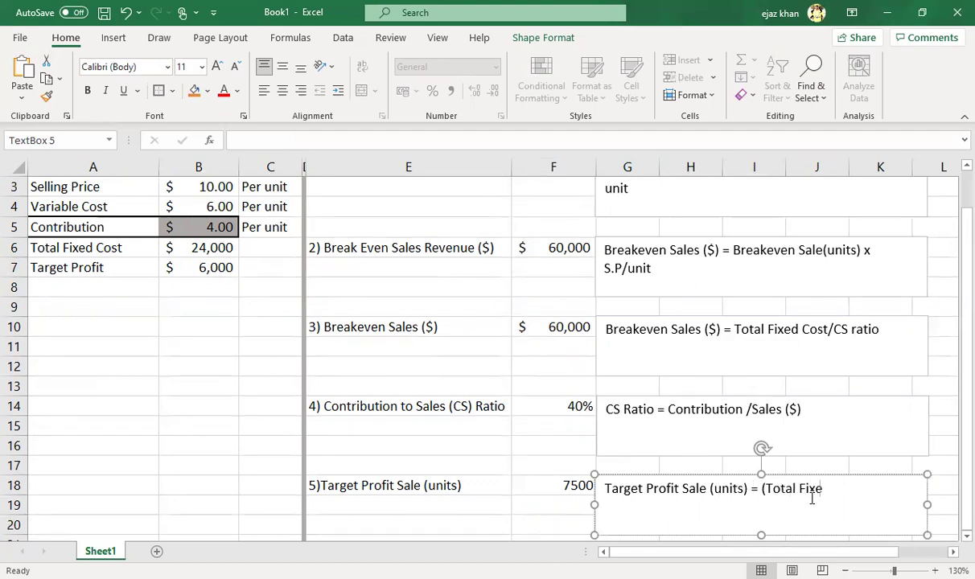
pyautogui.write('d COst +')
pyautogui.press('BackSpace')
pyautogui.press('BackSpace')
pyautogui.press('BackSpace')
pyautogui.press('BackSpace')
pyautogui.write('post + TArge')
pyautogui.press('BackSpace')
pyautogui.press('BackSpace')
pyautogui.press('BackSpace')
pyautogui.press('BackSpace')
pyautogui.press('BackSpace')
pyautogui.write('arget PRofit')
pyautogui.press('BackSpace')
pyautogui.press('BackSpace')
pyautogui.press('BackSpace')
pyautogui.press('BackSpace')
pyautogui.press('BackSpace')
pyautogui.write('rofit')
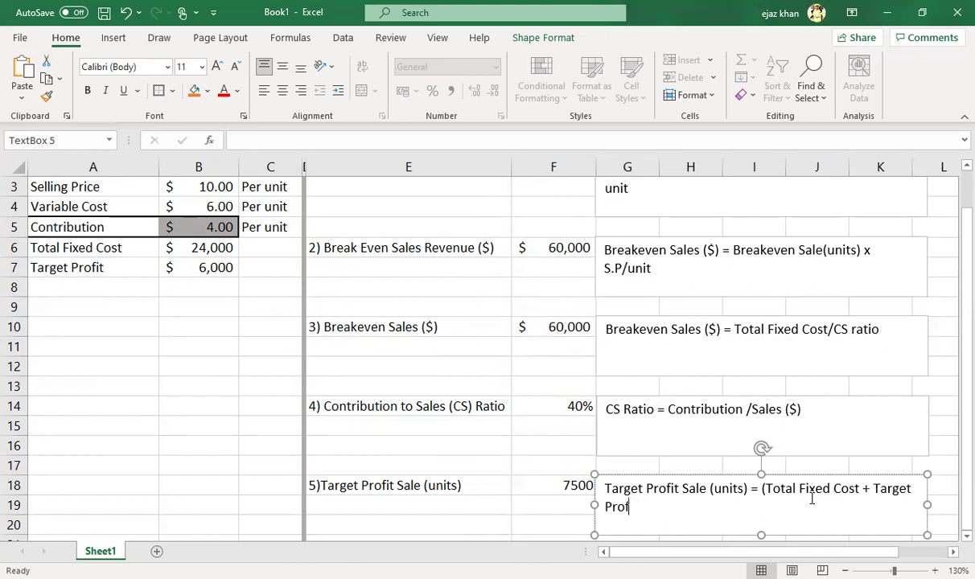
pyautogui.write('(')
pyautogui.write('/')
pyautogui.write('Co')
pyautogui.write('ntribution per unit')
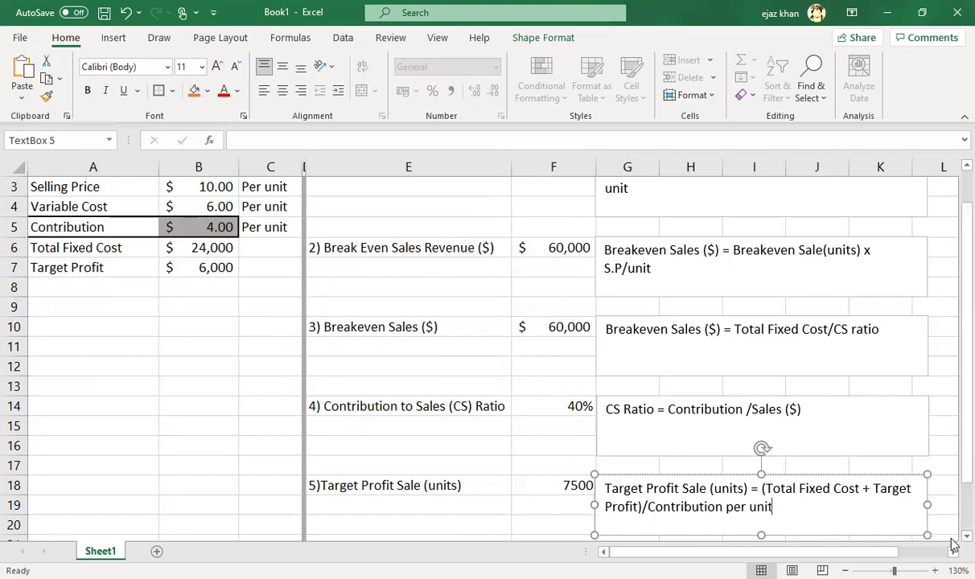
pyautogui.scroll(-1, 953, 545)
pyautogui.click(821, 486)
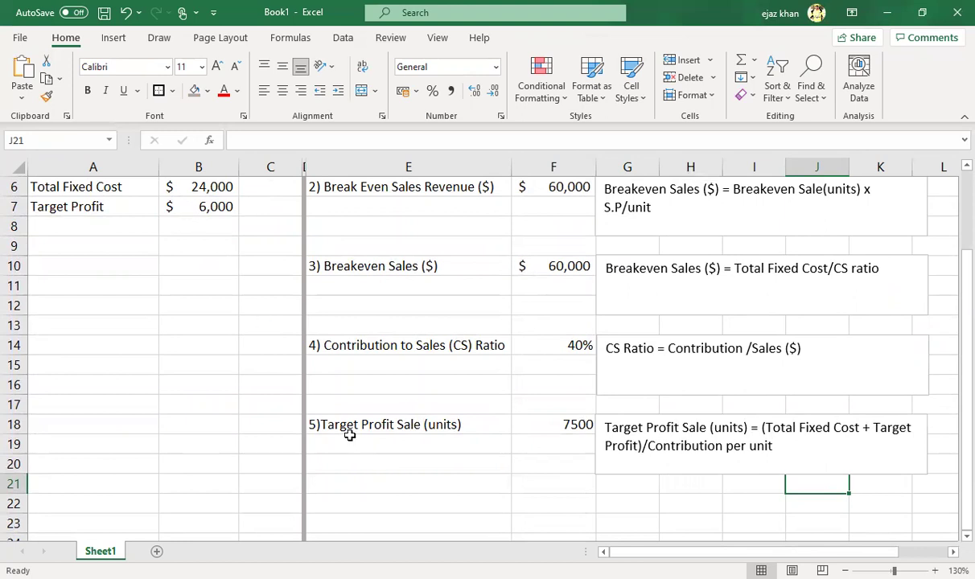
# Step: Label E22 "6)Target Profit Sales Revenue ($)"
pyautogui.click(338, 503)
pyautogui.write('6)Target Pro')
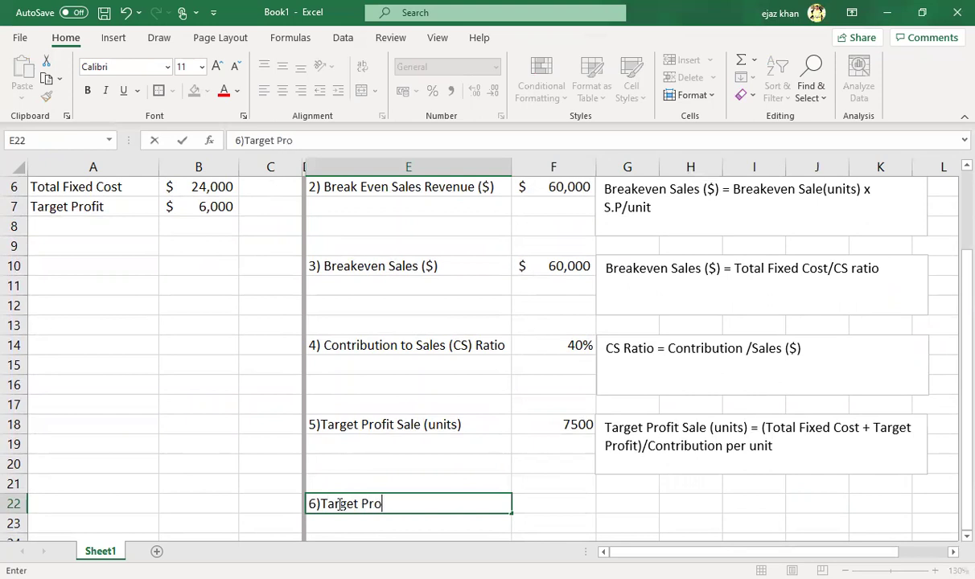
pyautogui.write('fit Sales Revenue')
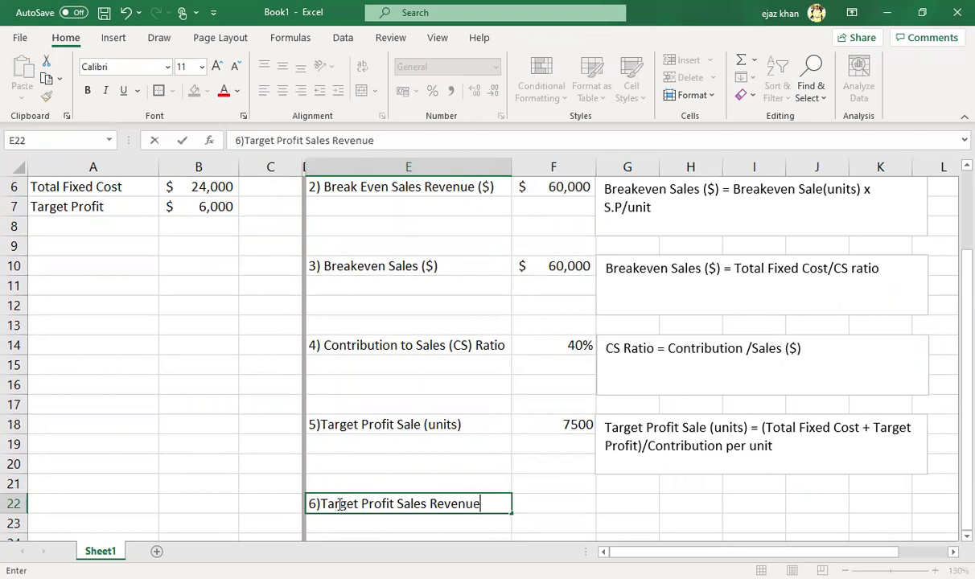
pyautogui.write(' ($)')
pyautogui.press('Tab')
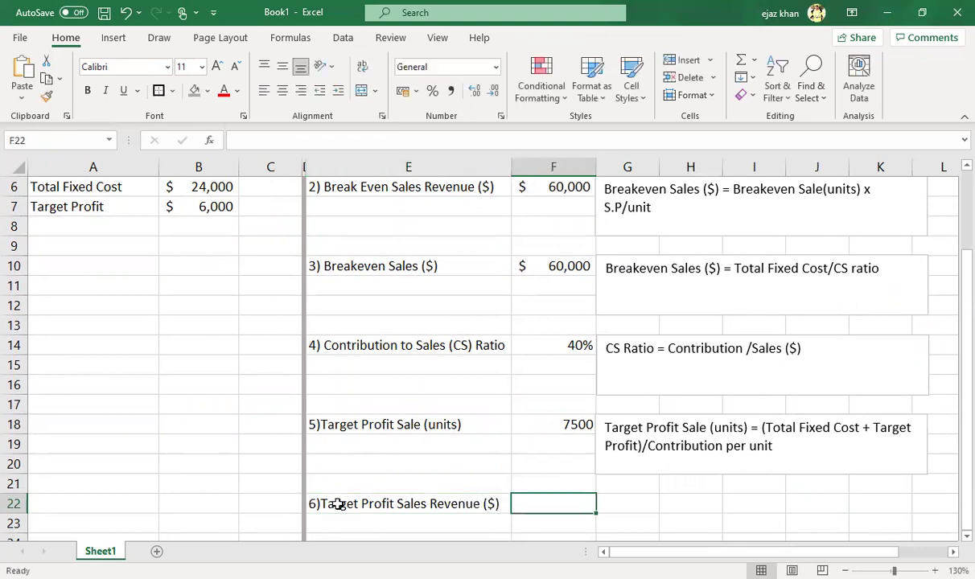
# Step: Calculate target profit sales revenue in F22 by multiplying target units by selling price with =F18*B3
pyautogui.write('=')
pyautogui.press('Up')
pyautogui.press('Up')
pyautogui.press('Up')
pyautogui.press('Up')
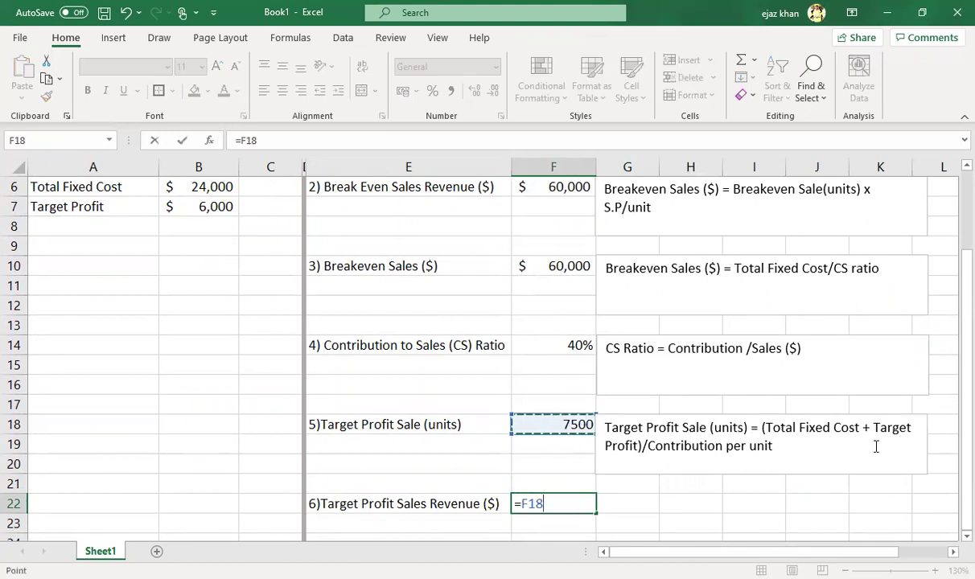
pyautogui.scroll(2, 953, 445)
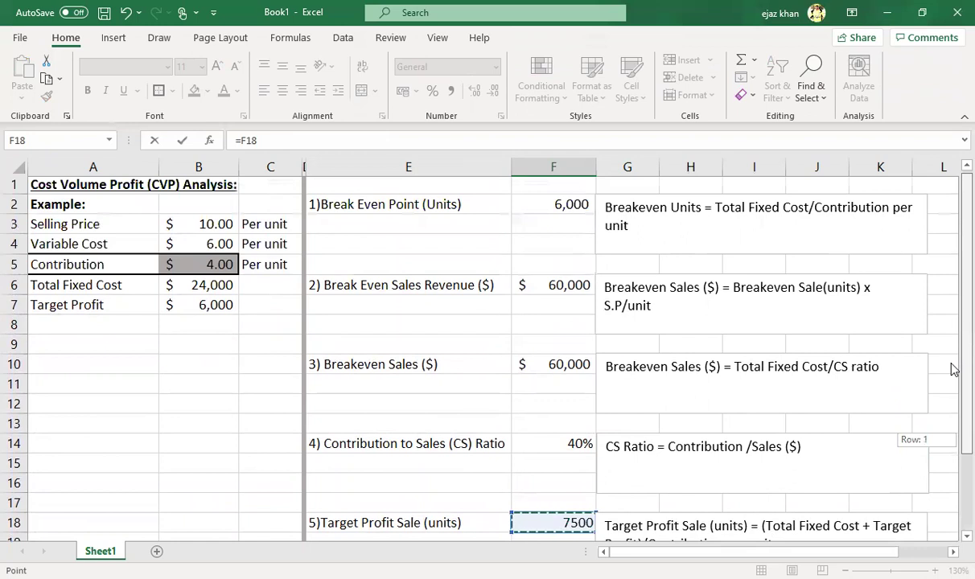
pyautogui.scroll(-2, 953, 443)
pyautogui.write('*')
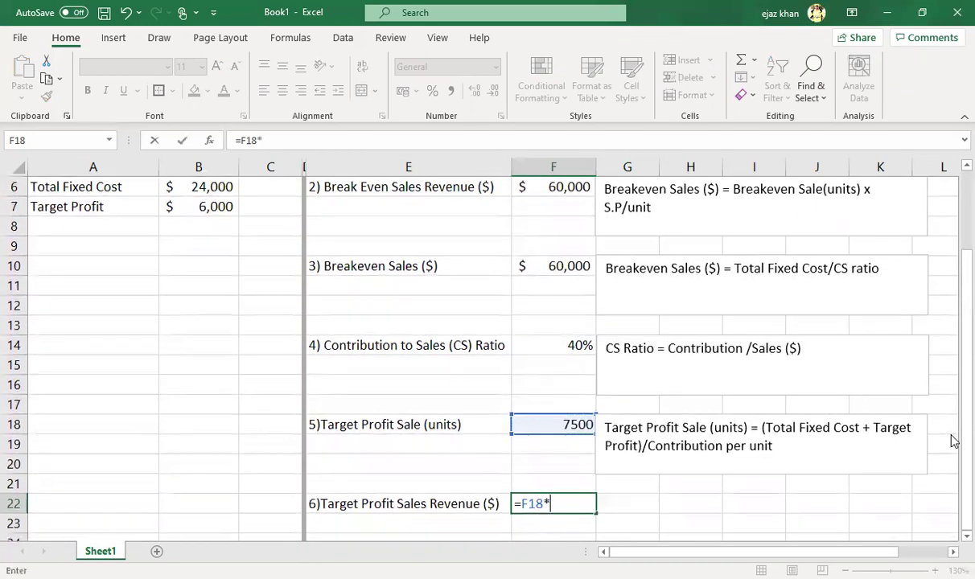
pyautogui.scroll(2, 413, 261)
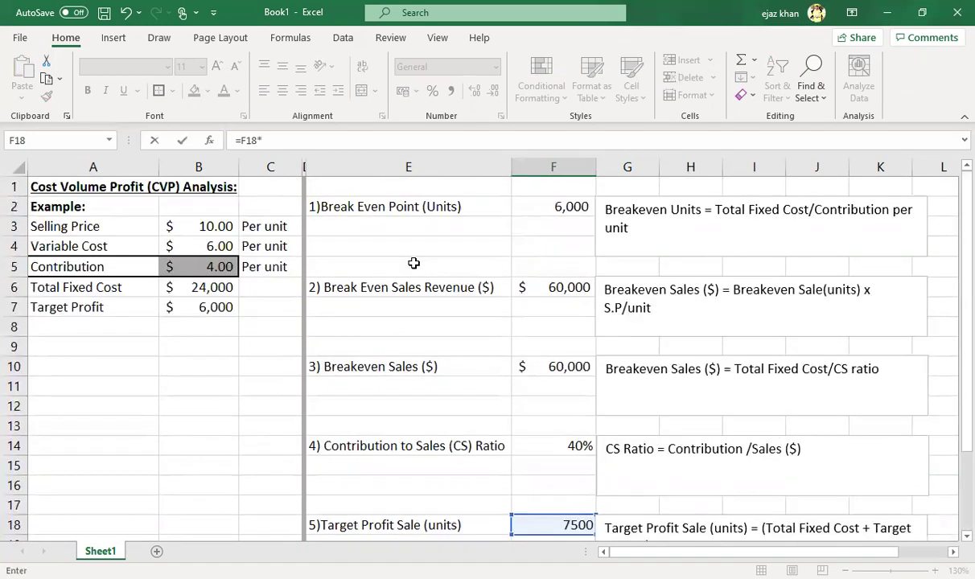
pyautogui.click(219, 227)
pyautogui.press('Return')
pyautogui.press('Up')
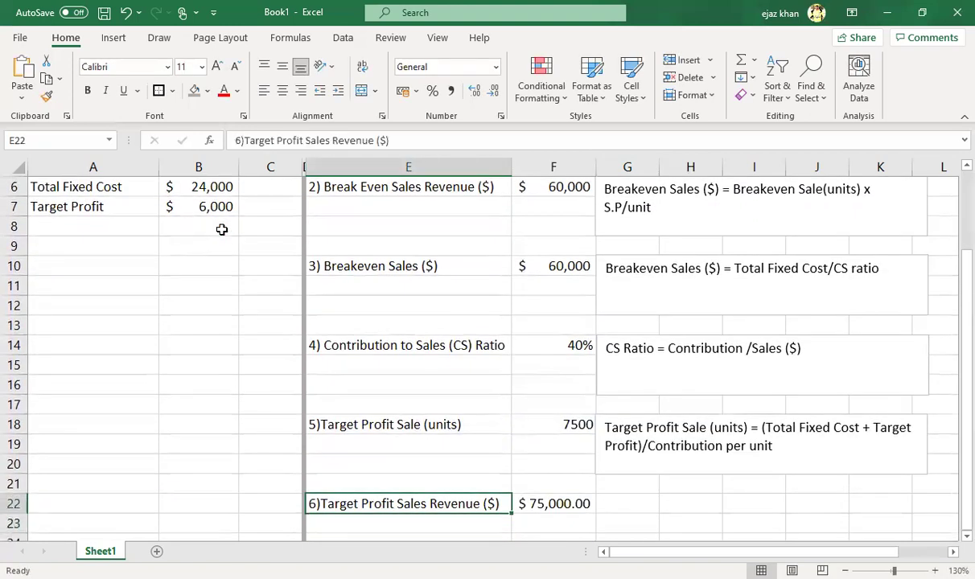
# Step: Reduce the target profit sales revenue in F22 to no decimal places
pyautogui.press('Right')
pyautogui.click(494, 92)
pyautogui.click(494, 92)
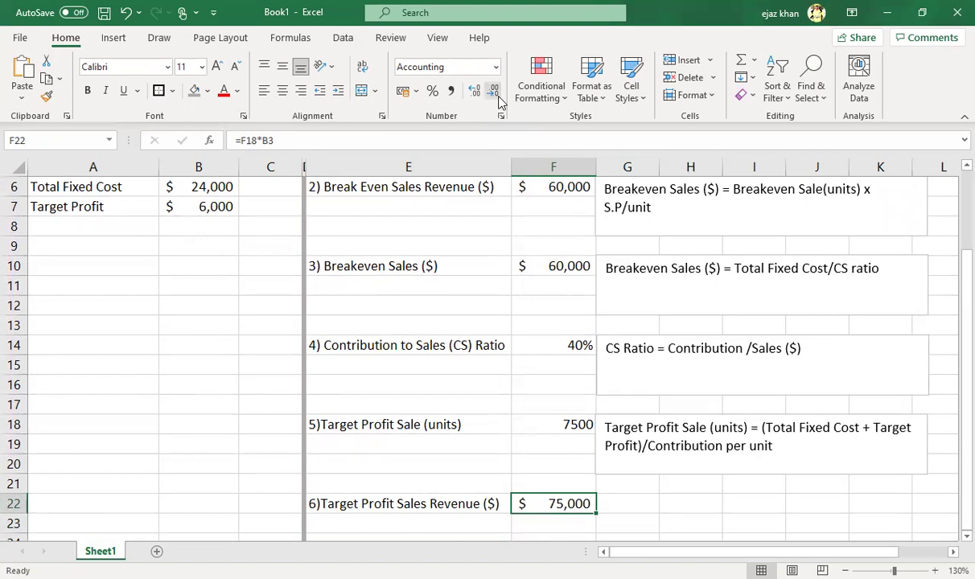
# Step: Duplicate the "Breakeven Sales ($) = Breakeven Sale(units) x S.P/unit" text box and align the copy beside F22
pyautogui.click(195, 199)
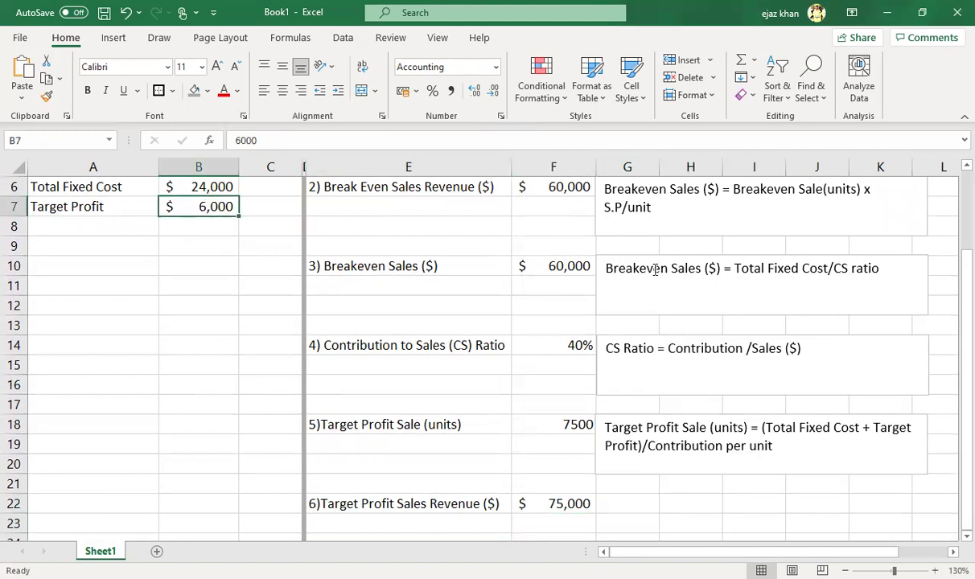
pyautogui.click(639, 235)
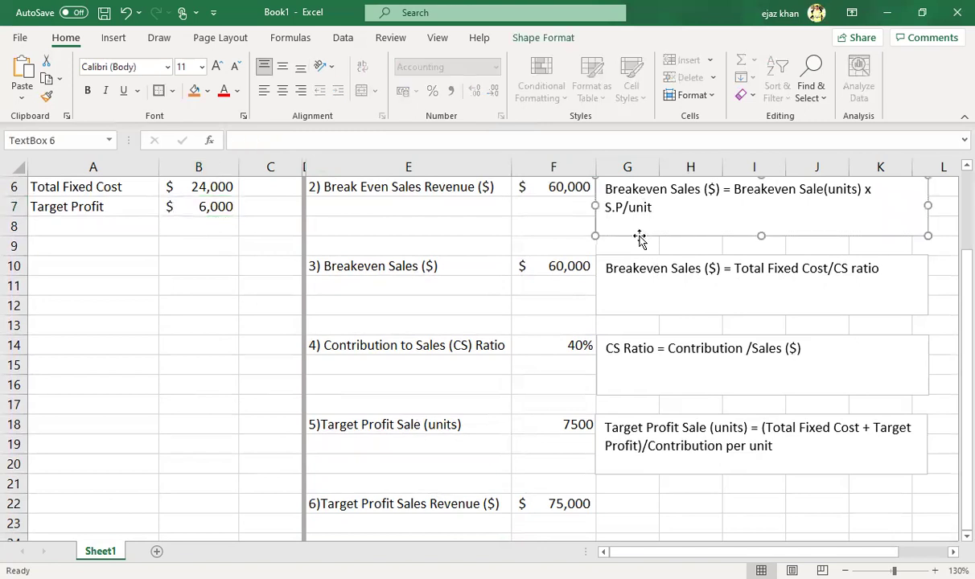
pyautogui.moveTo(639, 235); pyautogui.dragTo(656, 529)
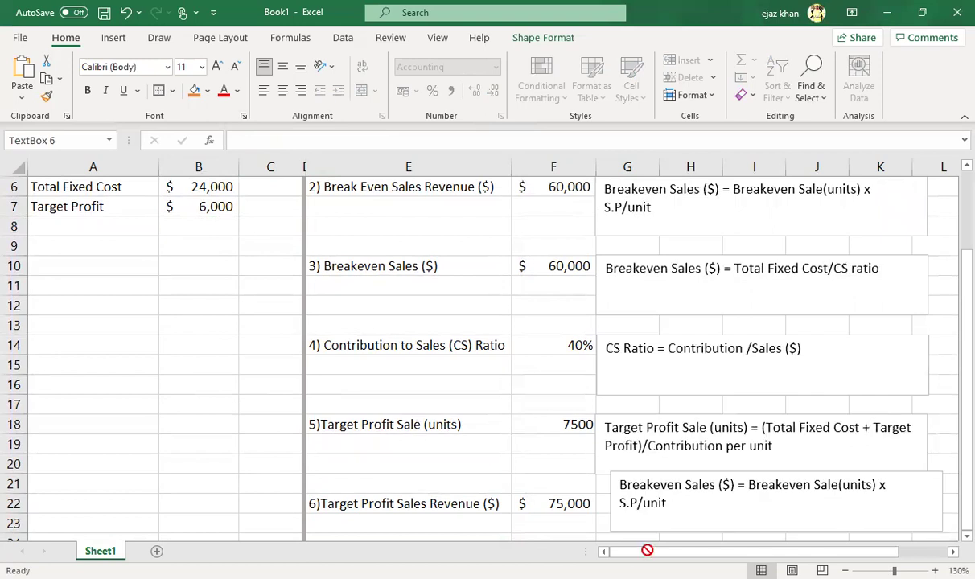
pyautogui.moveTo(622, 534); pyautogui.dragTo(646, 466)
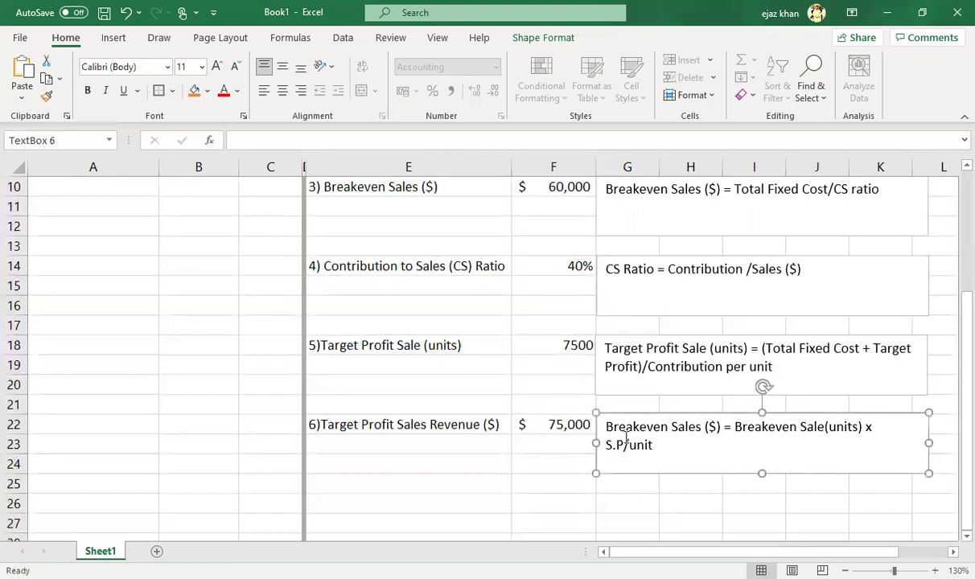
# Step: Replace "Breakeven Sales" before the ($) with "Target Profit Sales" in the text box beside F22
pyautogui.moveTo(606, 427); pyautogui.dragTo(699, 435)
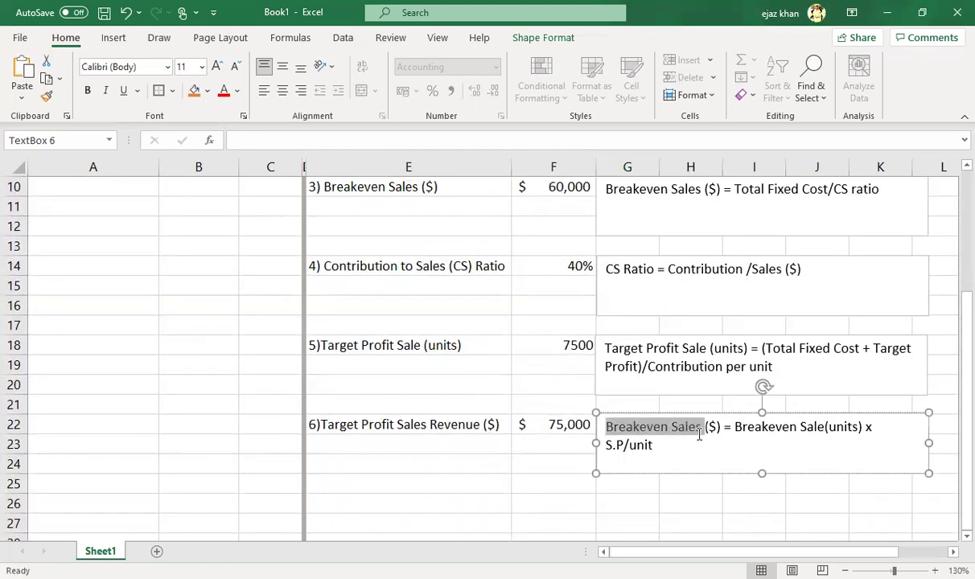
pyautogui.write('Target Prof')
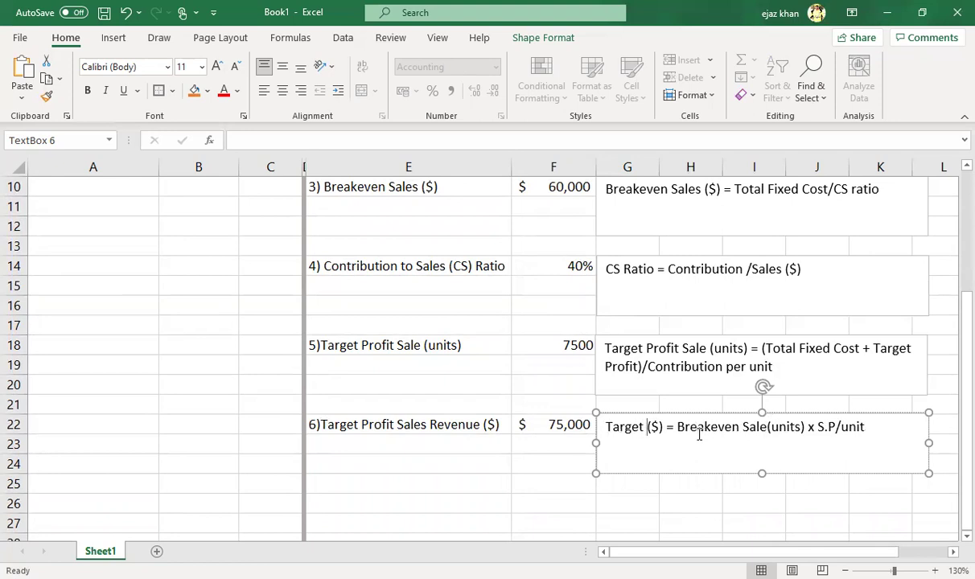
pyautogui.write('it Sales')
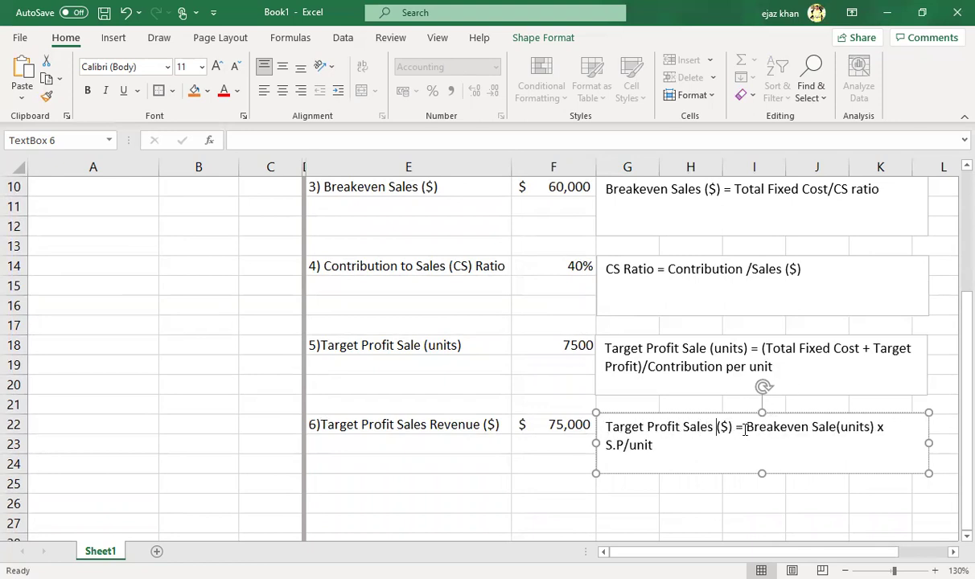
# Step: Replace the right-hand side of the formula in the text box beside F22 with "Target Profit sales (Units) x Selling Price per unit"
pyautogui.moveTo(746, 427); pyautogui.dragTo(783, 467)
pyautogui.write('TArg')
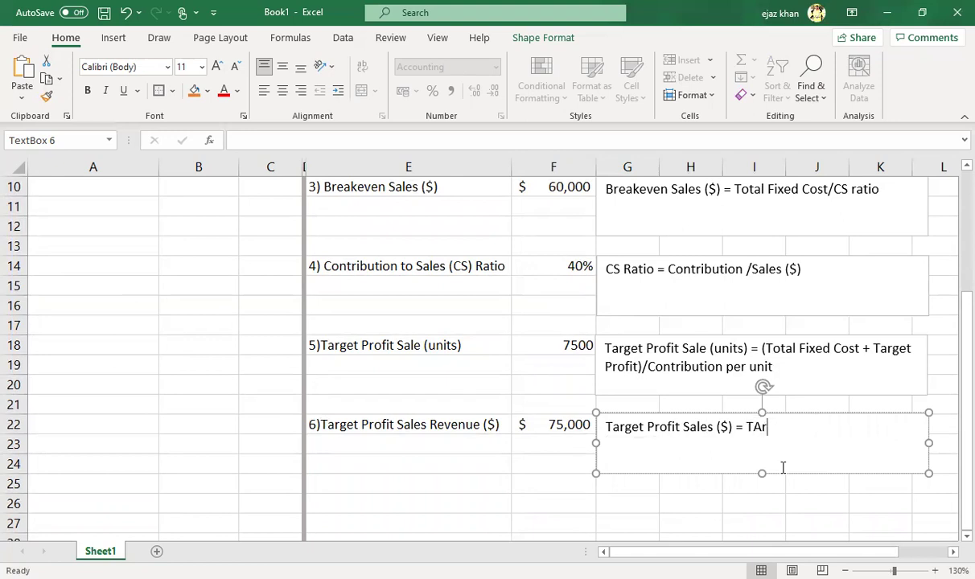
pyautogui.press('BackSpace')
pyautogui.press('BackSpace')
pyautogui.press('BackSpace')
pyautogui.write('arget Prfot')
pyautogui.press('BackSpace')
pyautogui.press('BackSpace')
pyautogui.write('ofit sa')
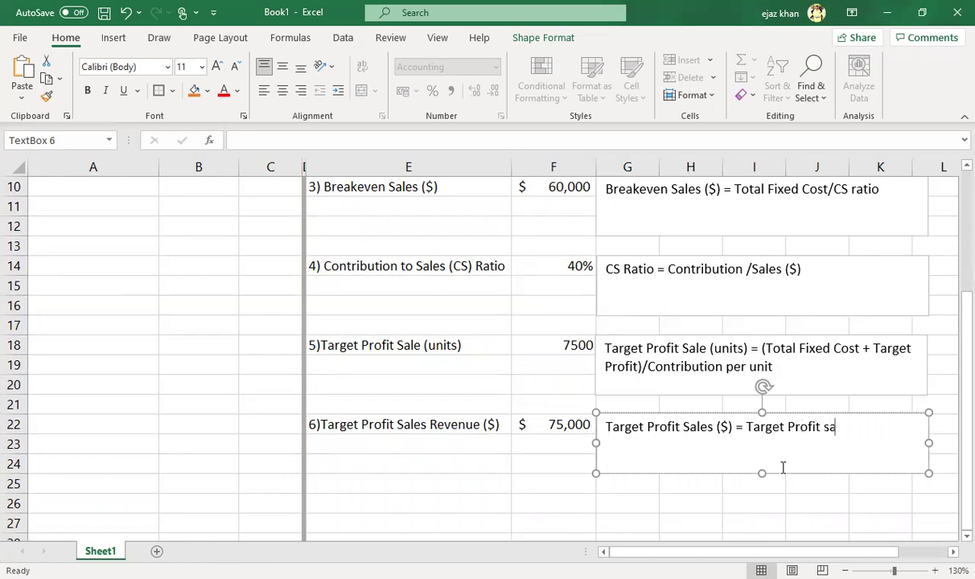
pyautogui.write('les (Units) x S')
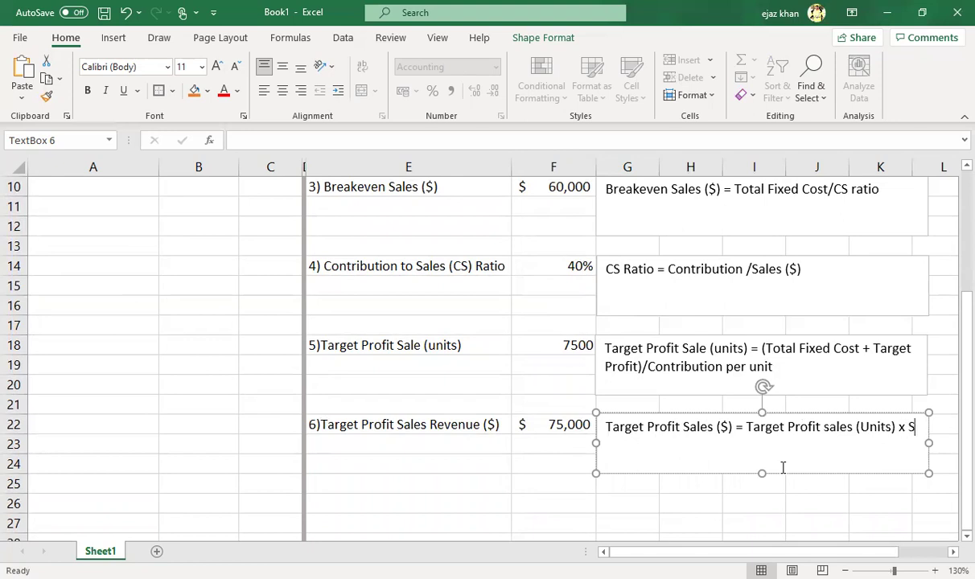
pyautogui.write('elling Price ')
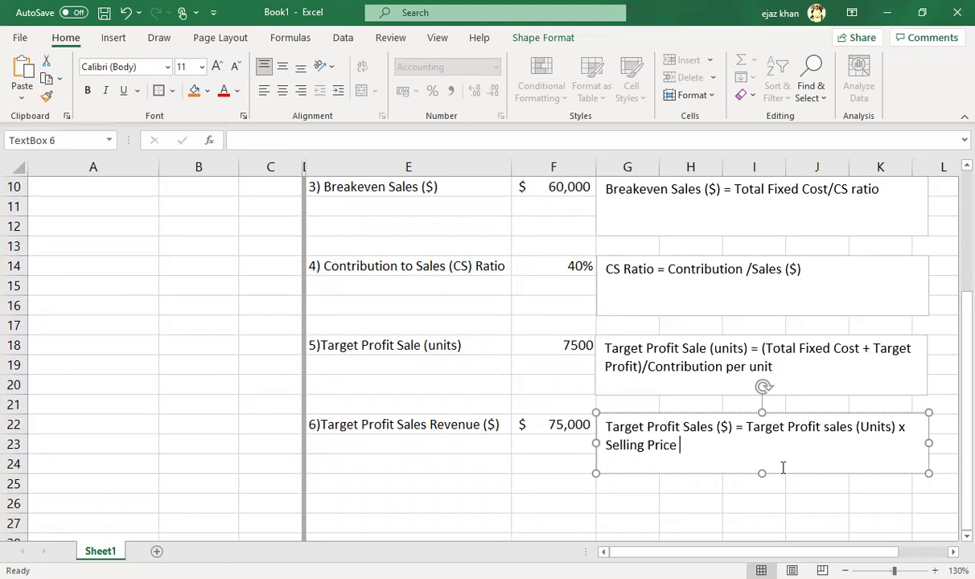
pyautogui.write('per  unit')
pyautogui.click(534, 464)
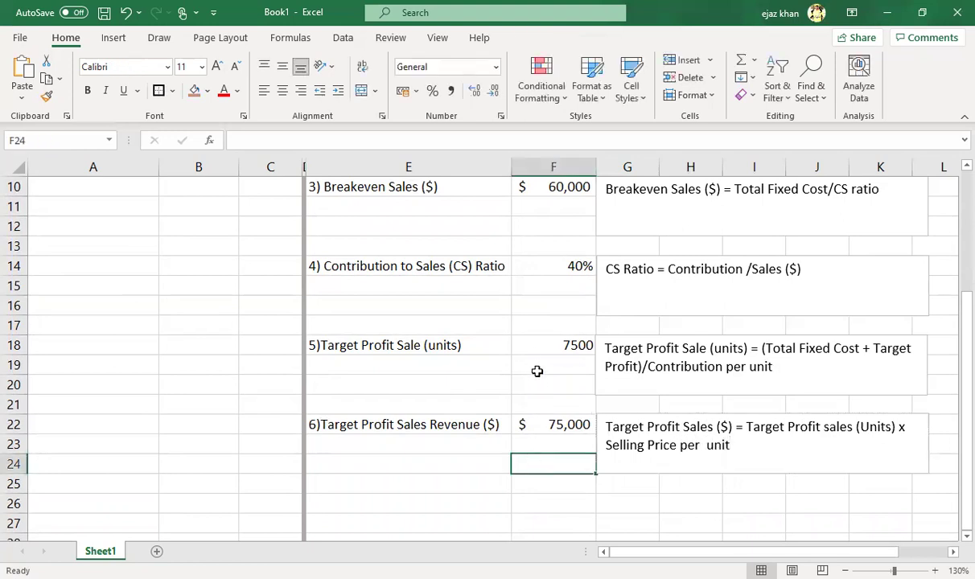
pyautogui.click(527, 344)
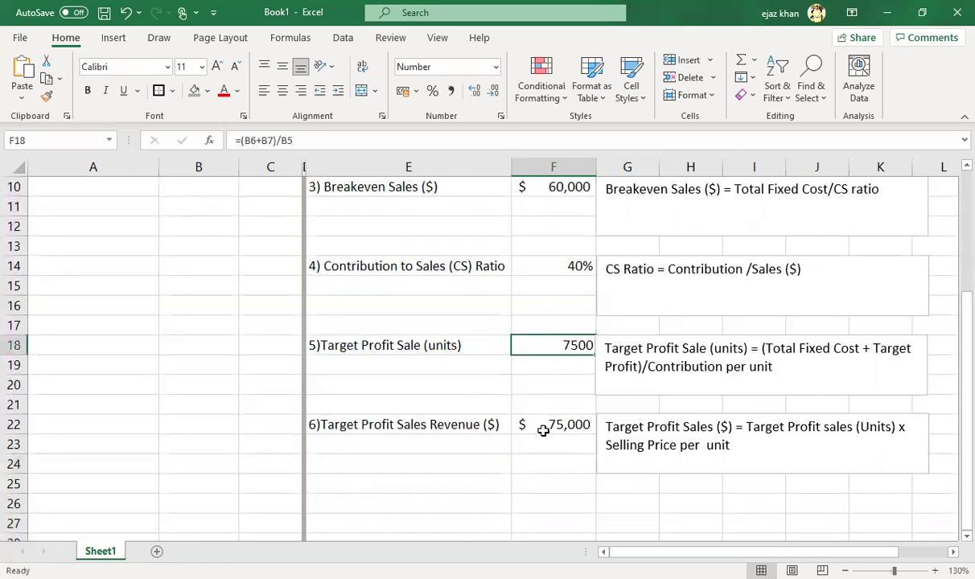
# Step: Label E26 "7) Target Profit Sales Revenue ($)"
pyautogui.click(427, 504)
pyautogui.write('7)')
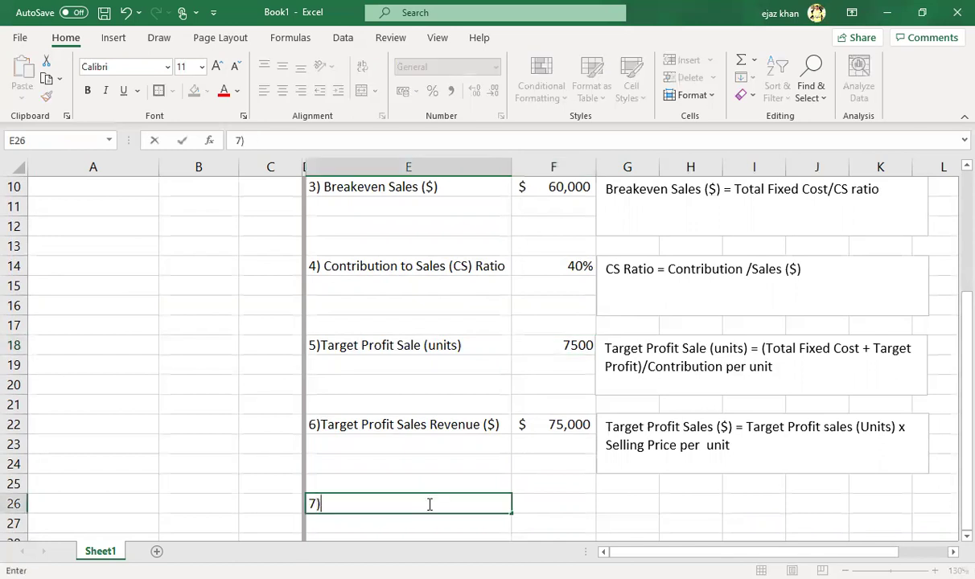
pyautogui.write(' Target ')
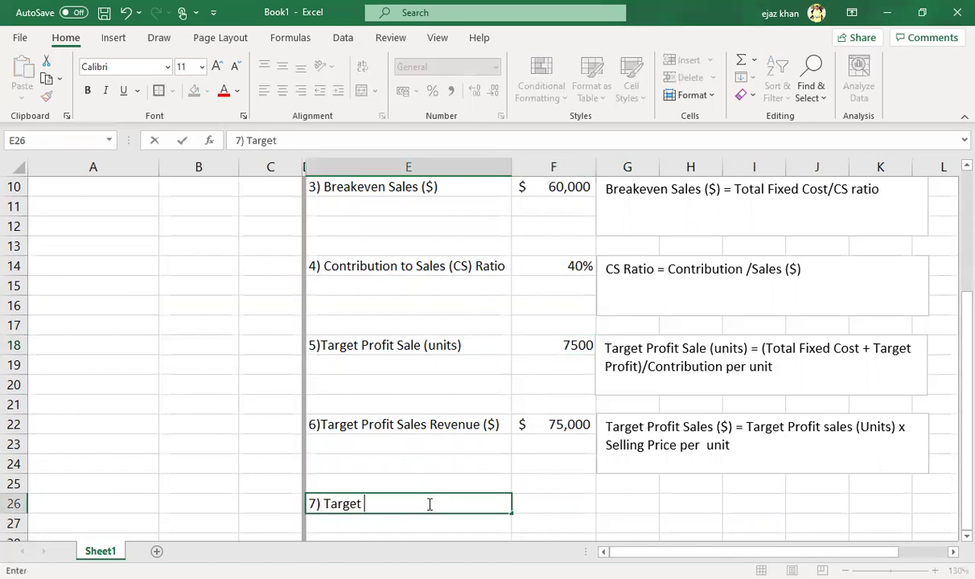
pyautogui.write('Profit Se')
pyautogui.press('BackSpace')
pyautogui.write('ake')
pyautogui.press('BackSpace')
pyautogui.press('BackSpace')
pyautogui.write('les')
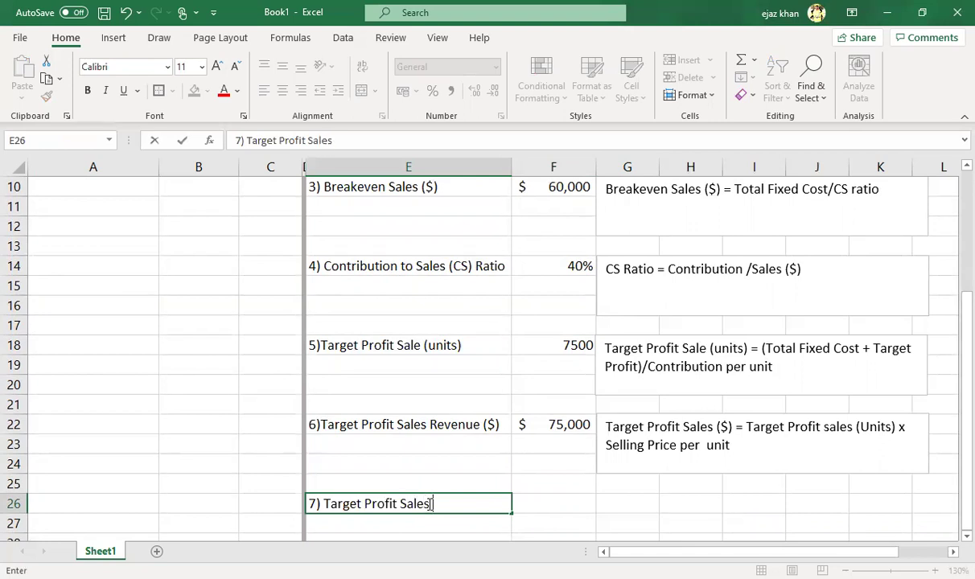
pyautogui.write(' Revenue')
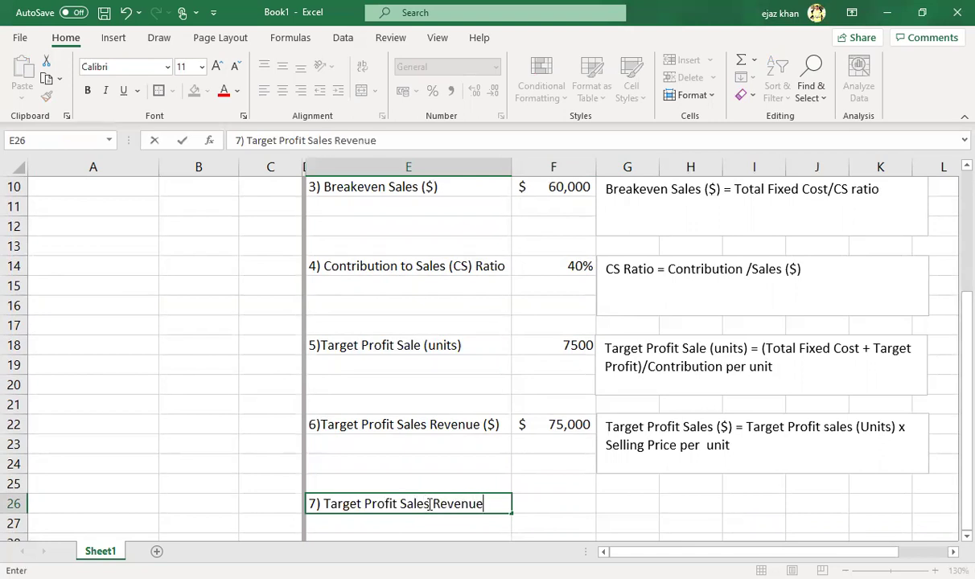
pyautogui.write(' ($)')
pyautogui.press('Tab')
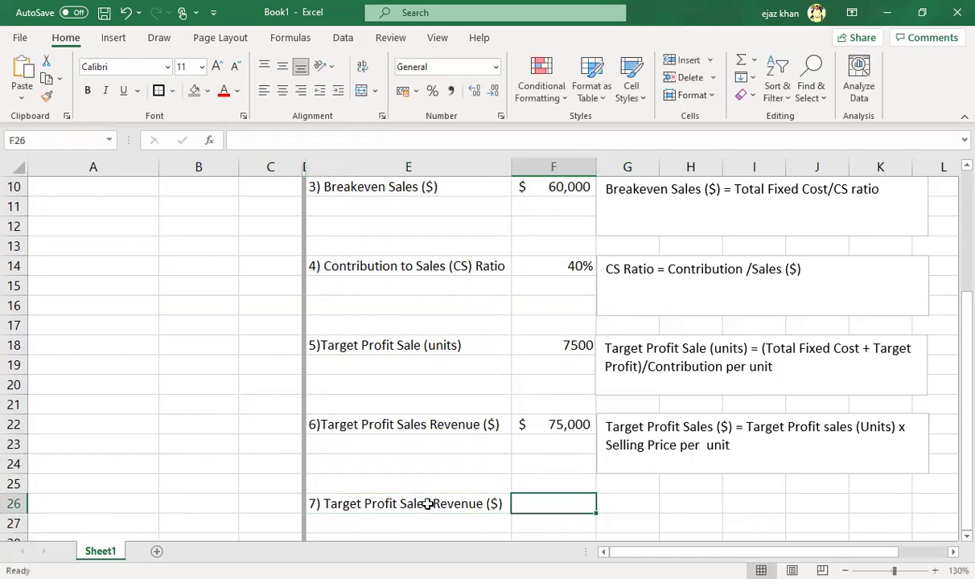
# Step: Calculate target profit sales revenue in F26 by dividing total fixed cost plus target profit by the CS ratio with =(B6+B7)/F14
pyautogui.write('=(')
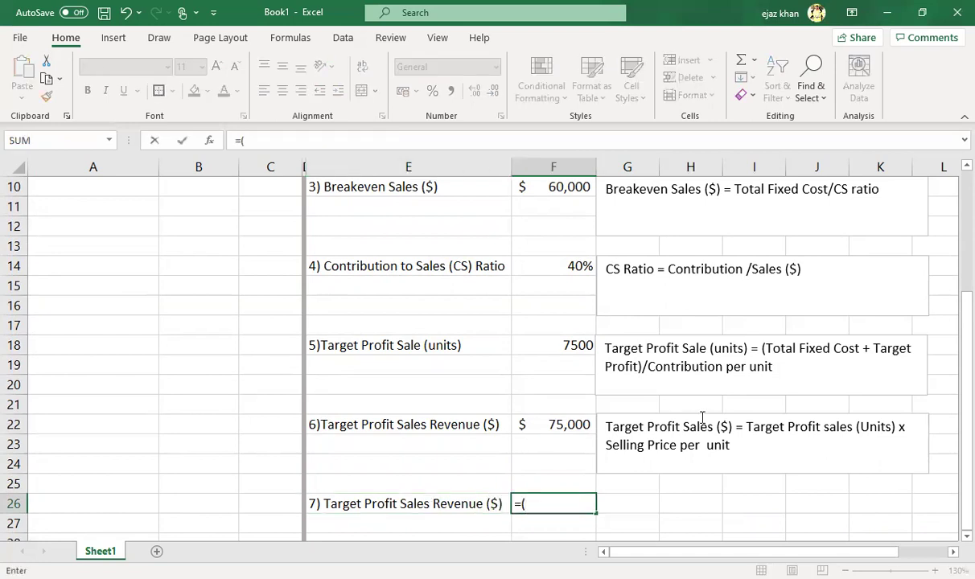
pyautogui.scroll(3, 951, 435)
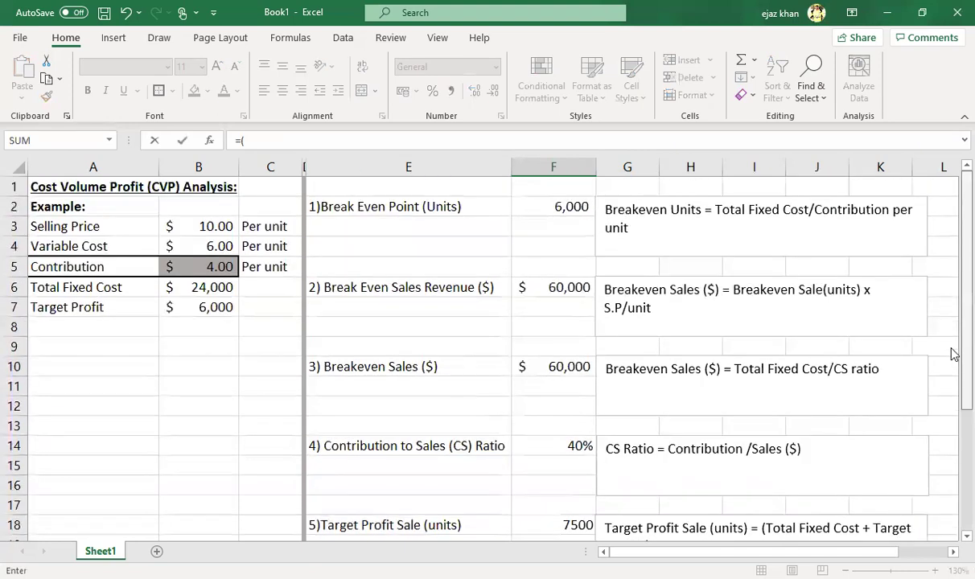
pyautogui.click(199, 291)
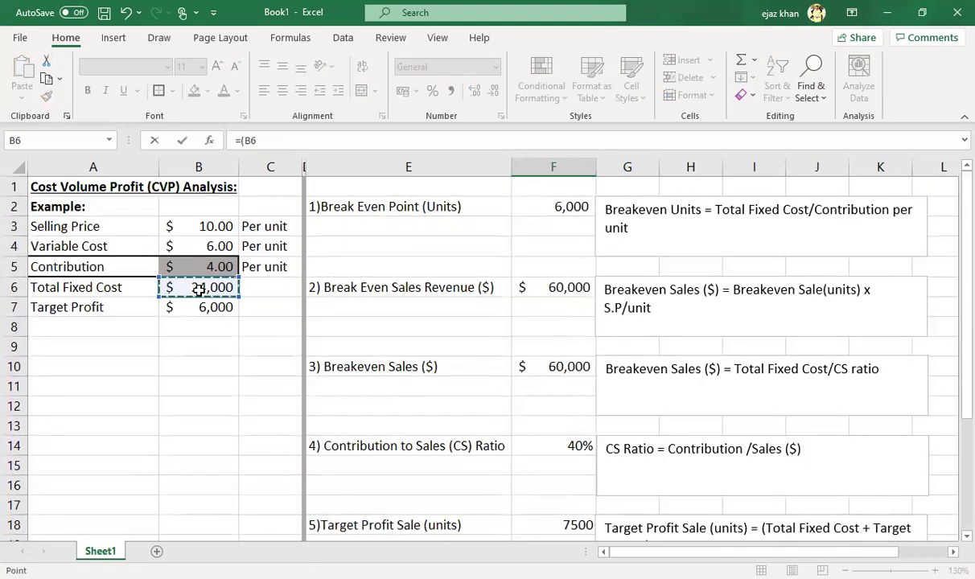
pyautogui.write('+')
pyautogui.click(187, 305)
pyautogui.write(')')
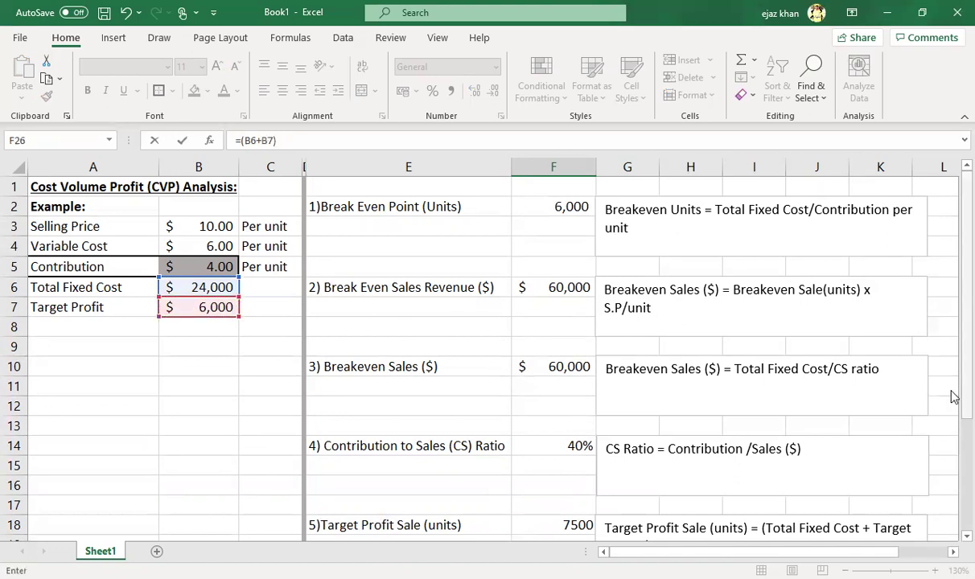
pyautogui.moveTo(952, 397)
pyautogui.mouseDown()
pyautogui.moveTo(953, 531)
pyautogui.moveTo(967, 390)
pyautogui.mouseUp()
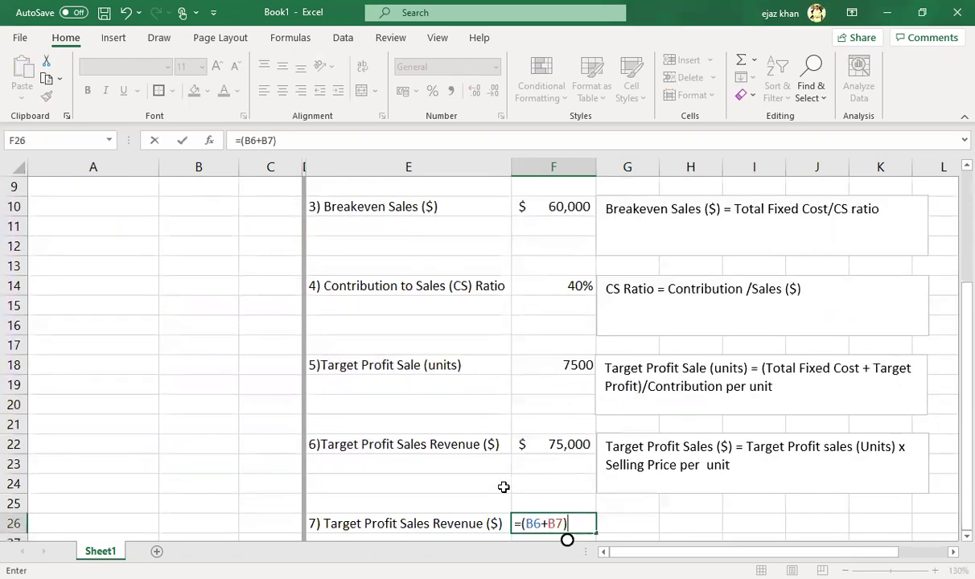
pyautogui.moveTo(525, 524); pyautogui.dragTo(566, 525)
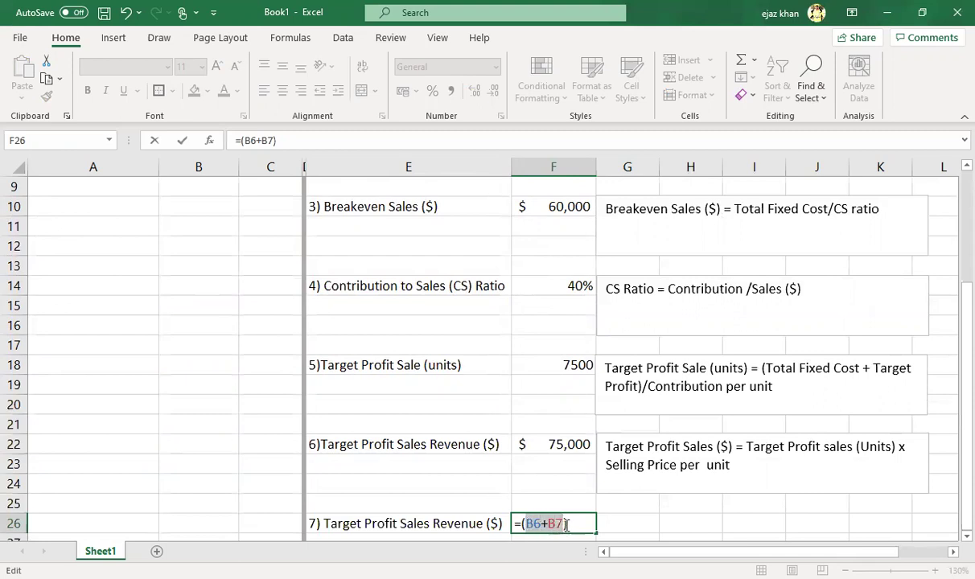
pyautogui.click(568, 524)
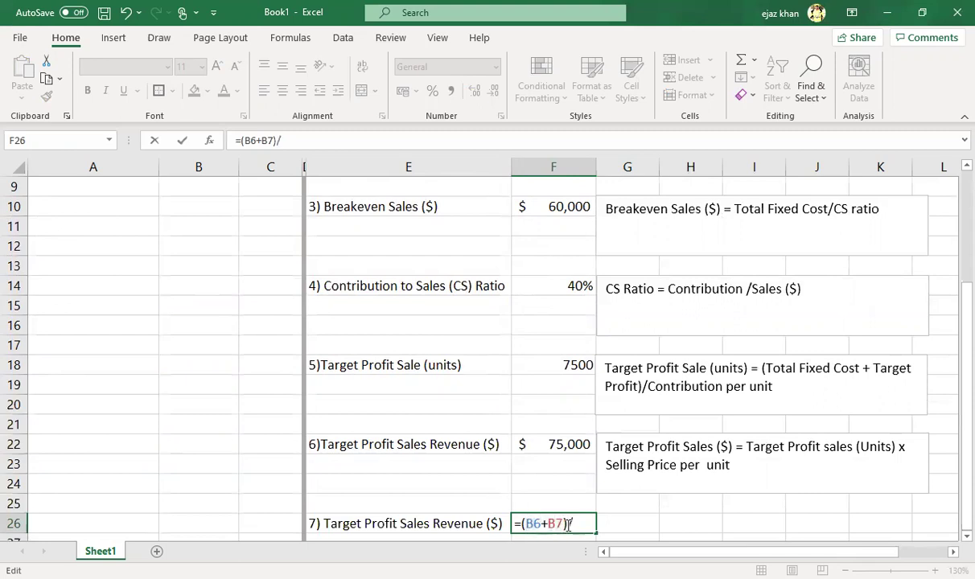
pyautogui.moveTo(966, 442); pyautogui.dragTo(953, 345)
pyautogui.scroll(1, 953, 345)
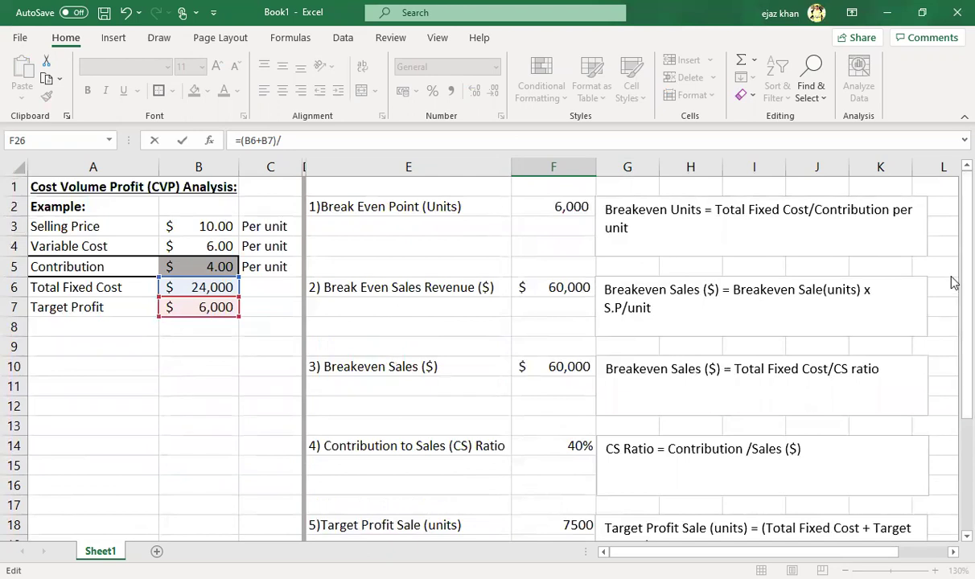
pyautogui.scroll(-2, 953, 314)
pyautogui.click(572, 400)
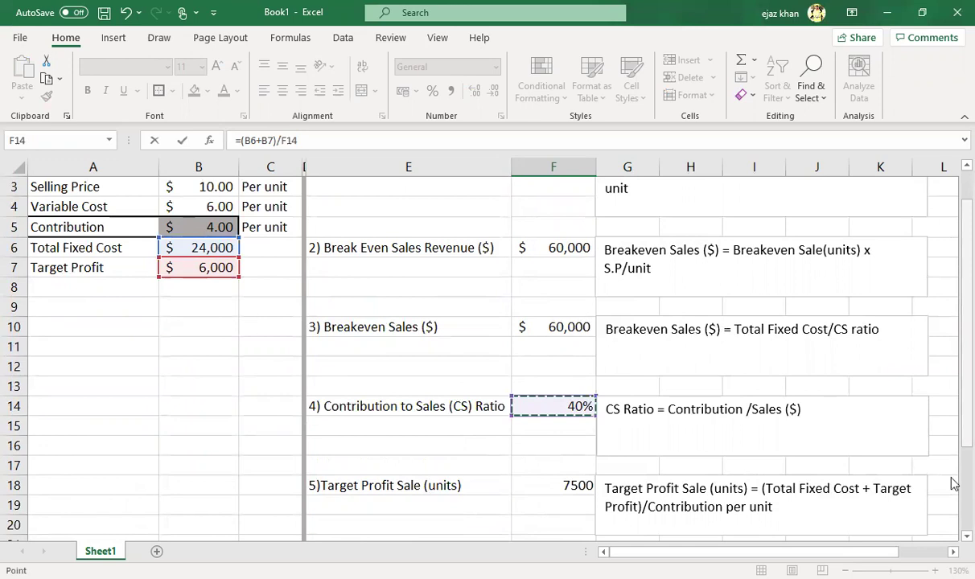
pyautogui.scroll(-2, 952, 470)
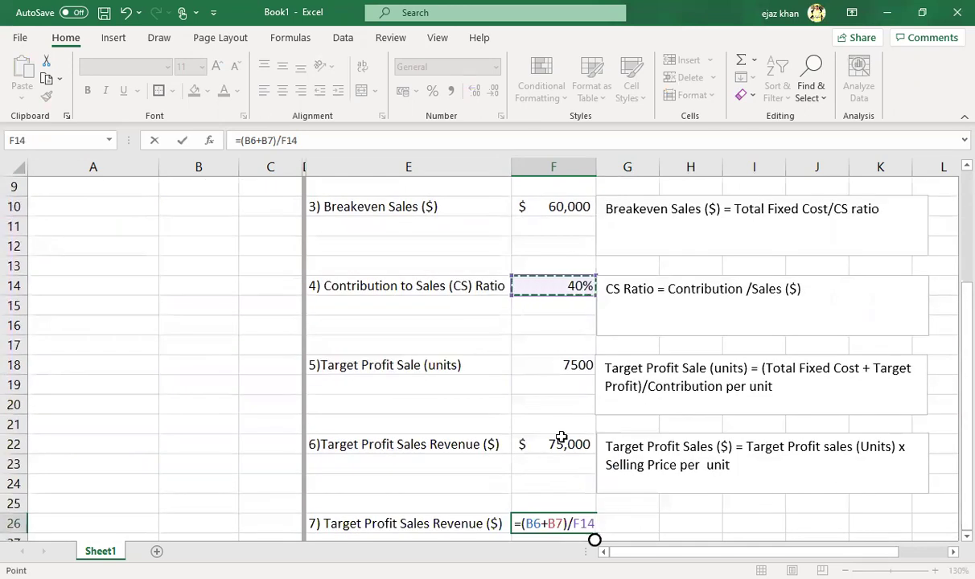
pyautogui.press('Return')
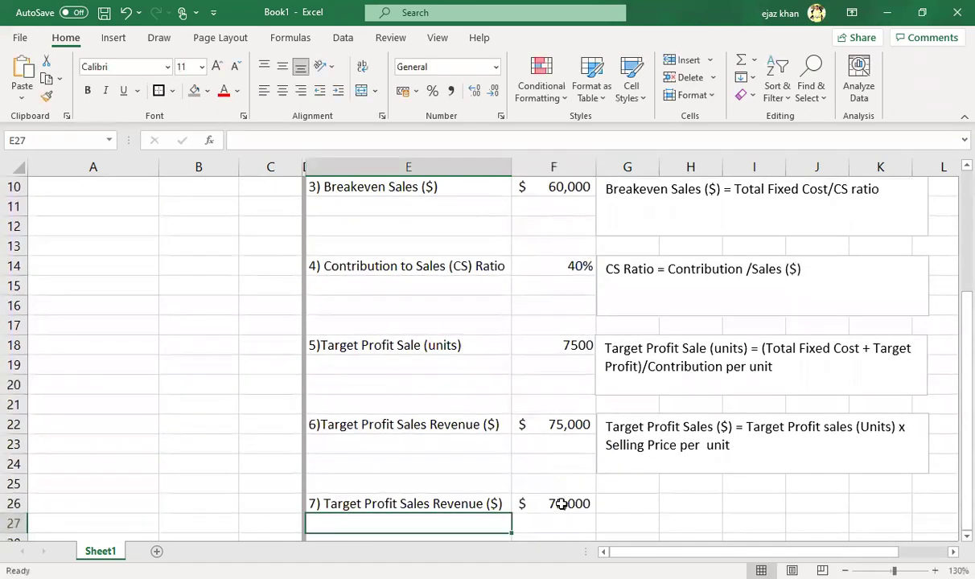
pyautogui.click(561, 503)
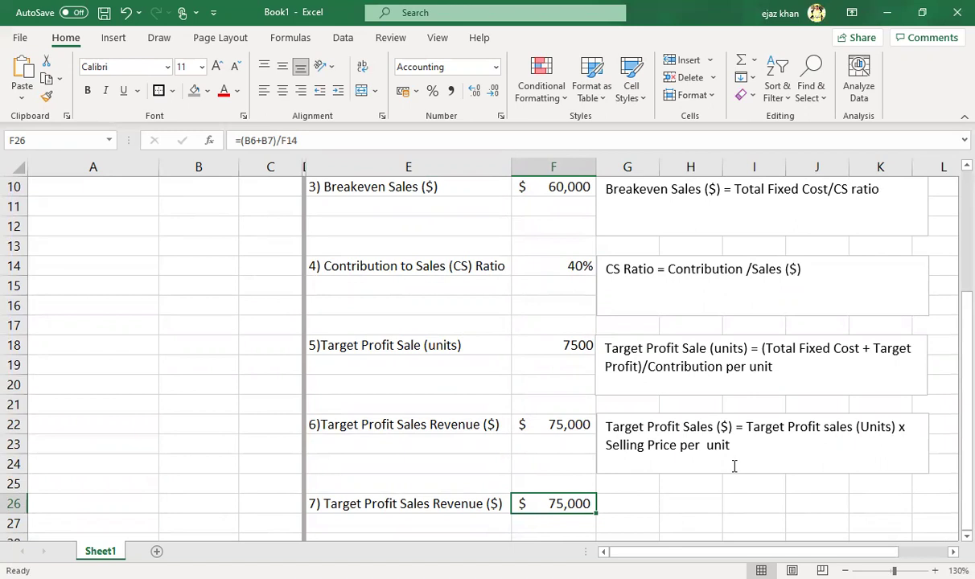
# Step: Duplicate the "Target Profit Sale (units)" formula text box and place the copy beside F26
pyautogui.click(718, 392)
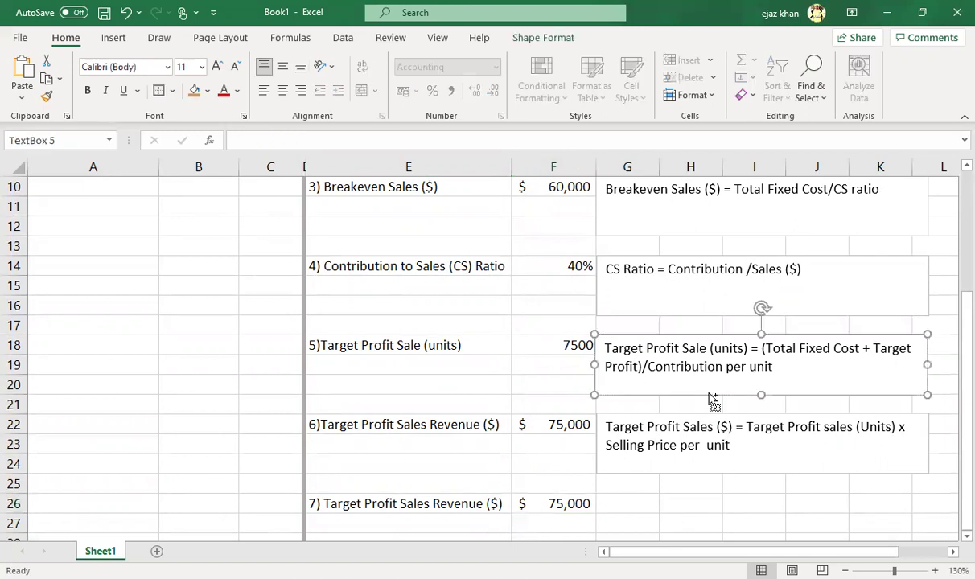
pyautogui.click(635, 507)
pyautogui.hotkey('ctrl', 'v')
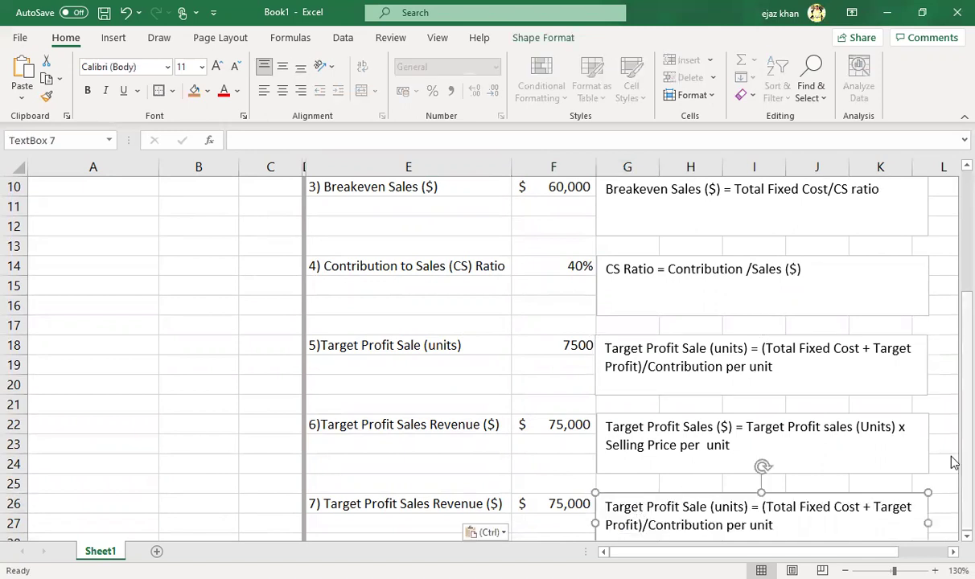
# Step: Replace "Contribution per unit" with "CS Ratio" as the divisor in the text box beside F26
pyautogui.scroll(-2, 953, 543)
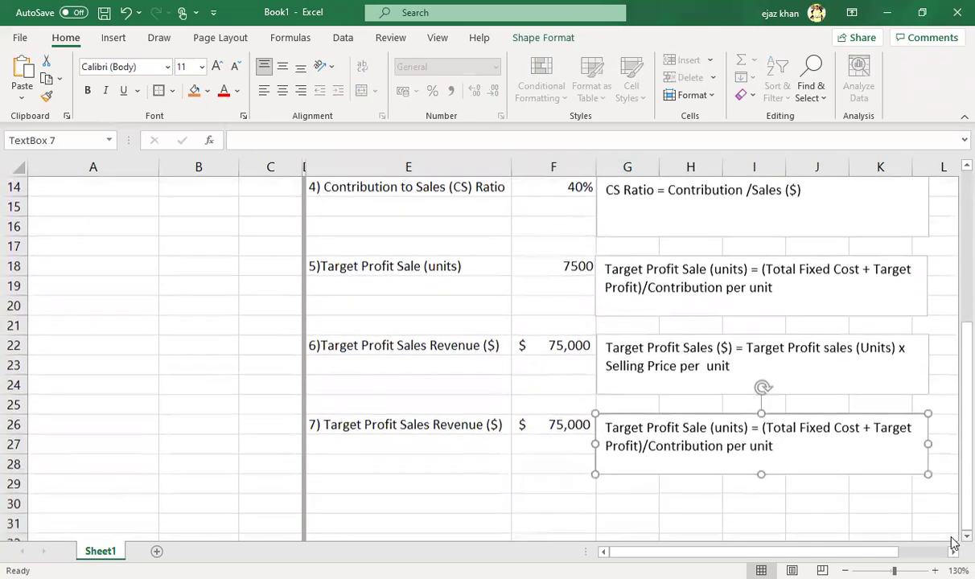
pyautogui.moveTo(773, 446); pyautogui.dragTo(650, 447)
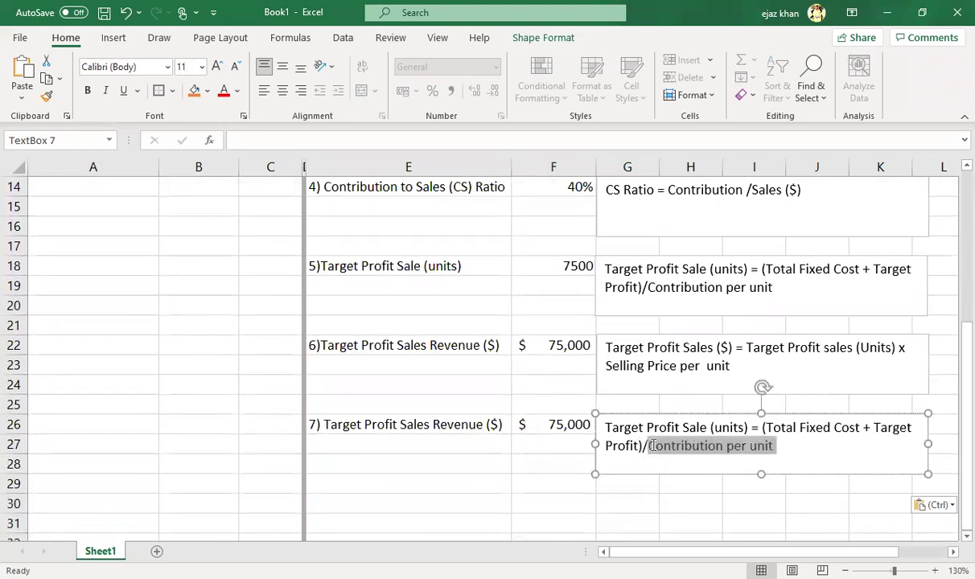
pyautogui.write('CS Ra')
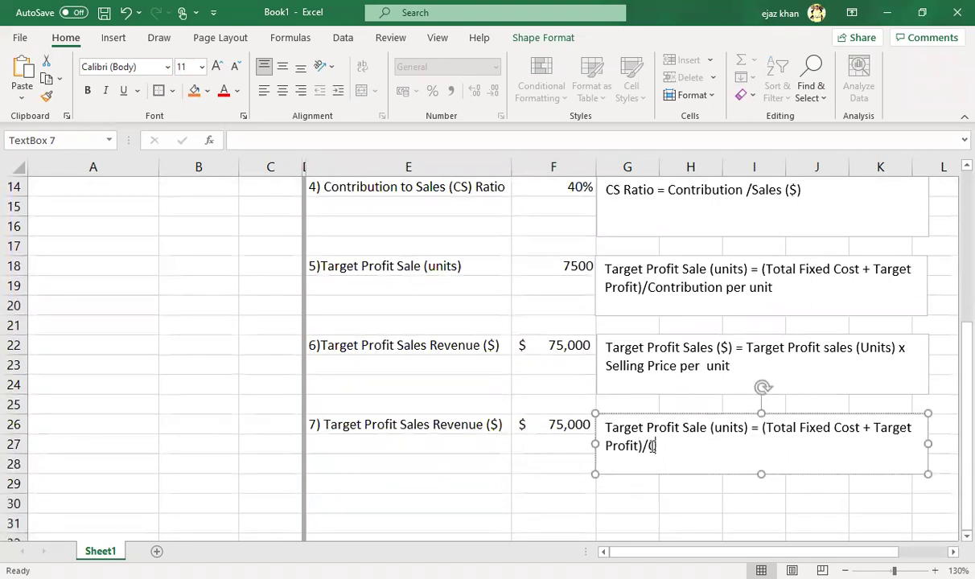
pyautogui.write('tio')
pyautogui.click(594, 502)
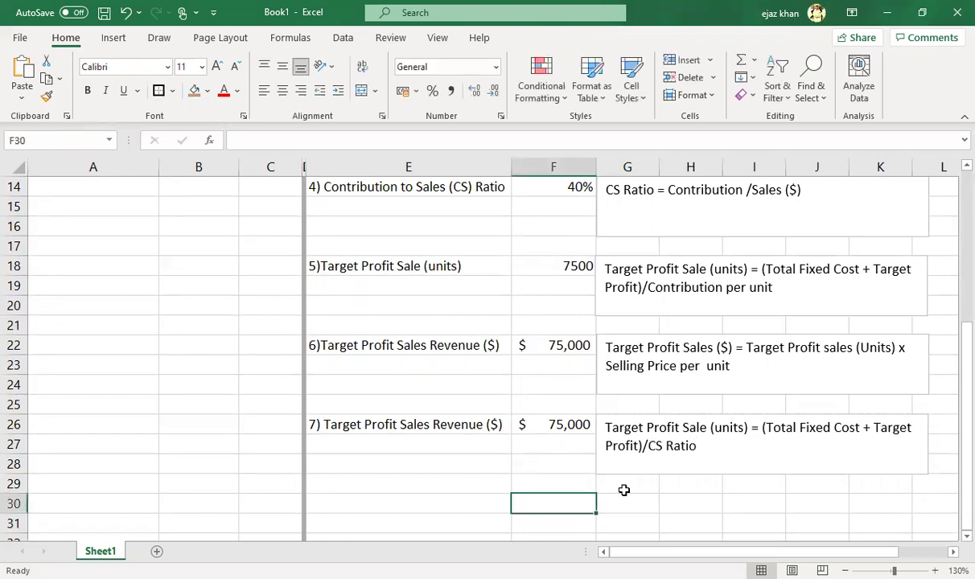
pyautogui.doubleClick(679, 444)
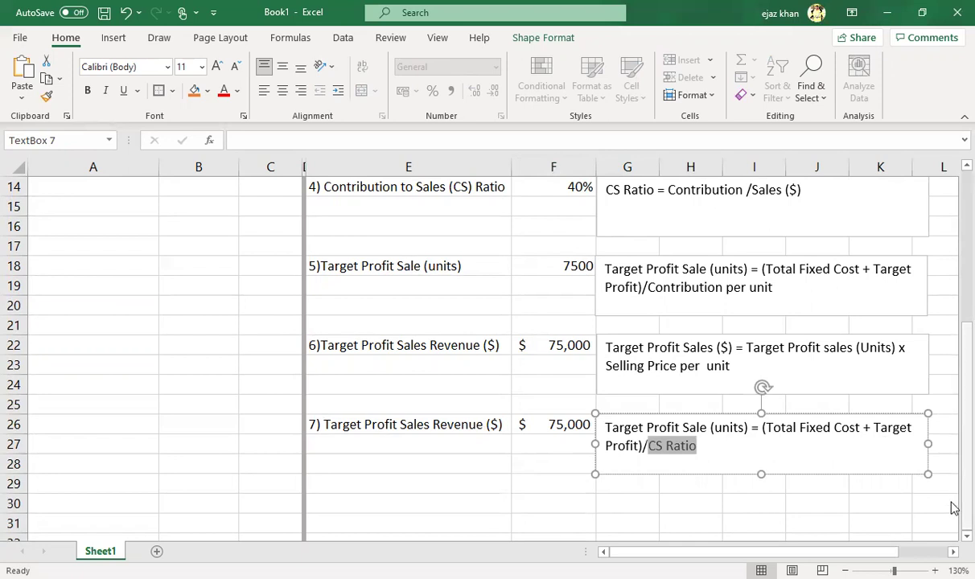
pyautogui.moveTo(953, 505); pyautogui.dragTo(951, 320)
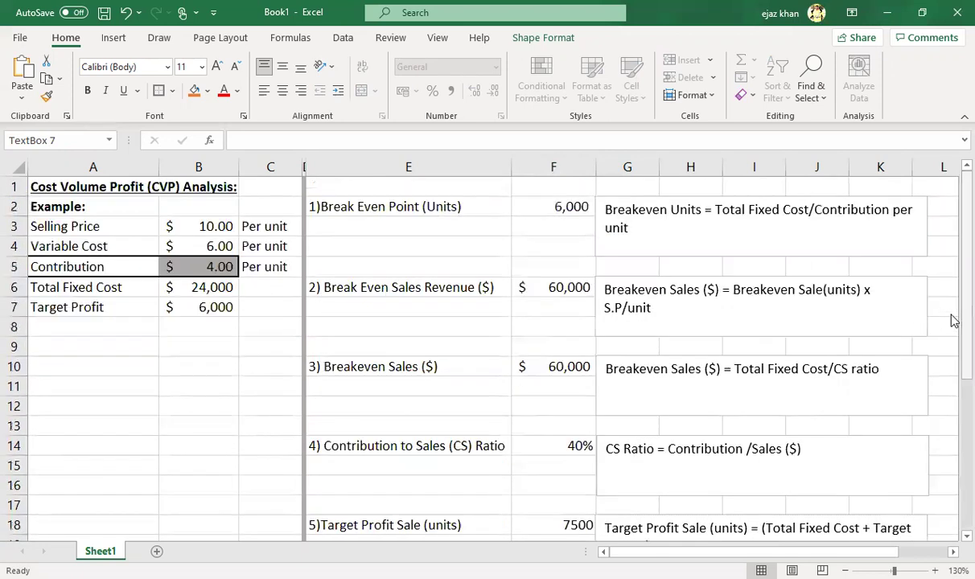
pyautogui.click(540, 206)
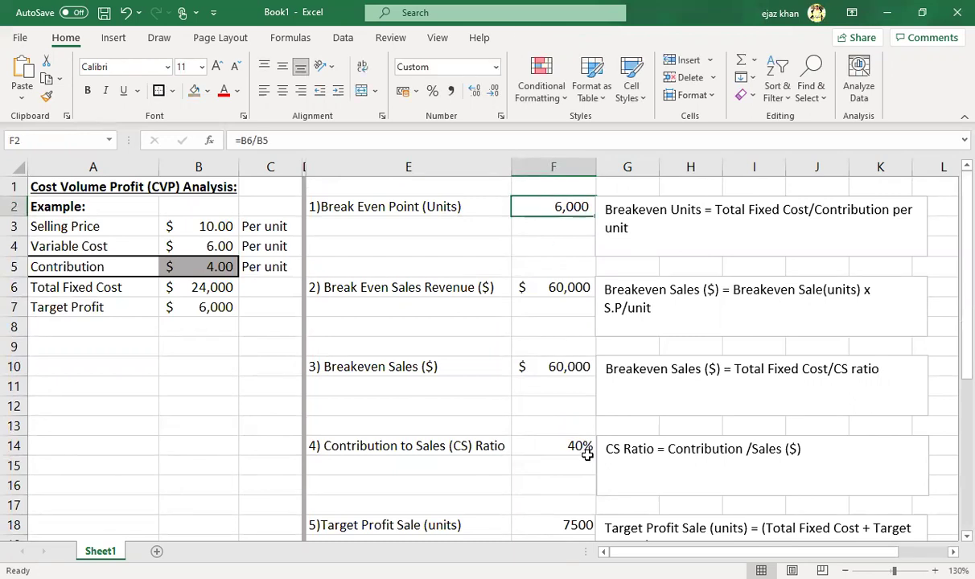
# Step: Format the target profit sale units in F18 with a thousands separator and no decimals
pyautogui.click(548, 524)
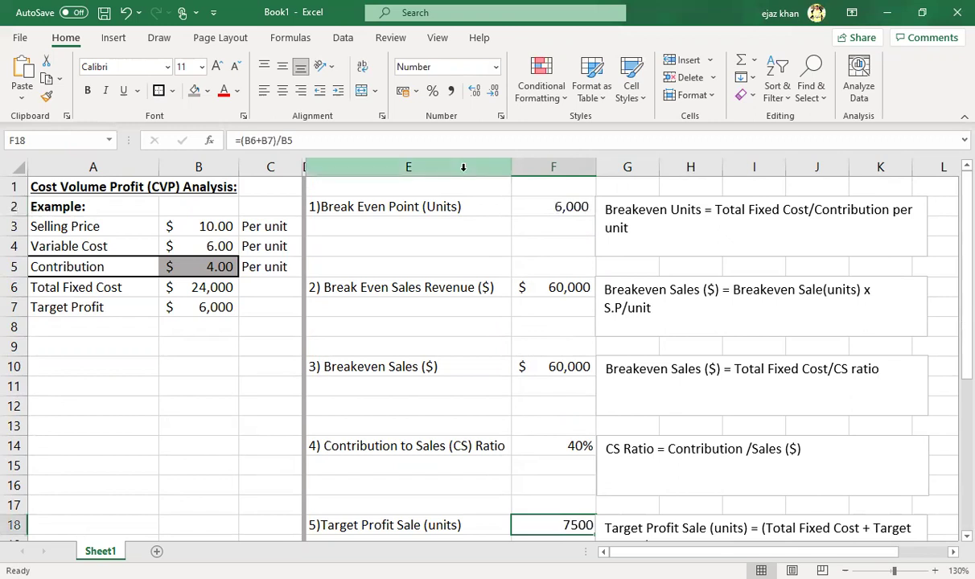
pyautogui.click(451, 91)
pyautogui.click(474, 90)
pyautogui.click(474, 90)
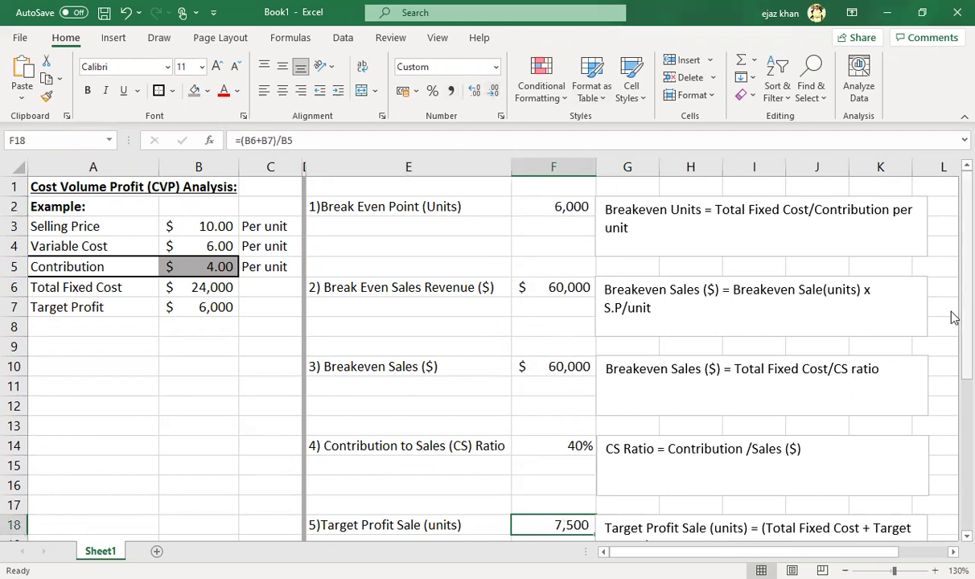
pyautogui.click(520, 202)
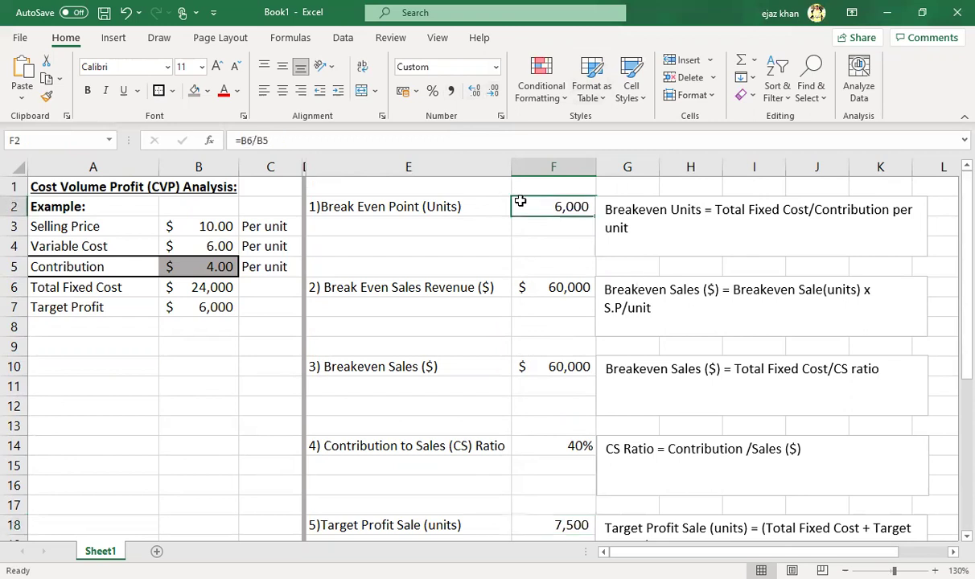
pyautogui.click(554, 524)
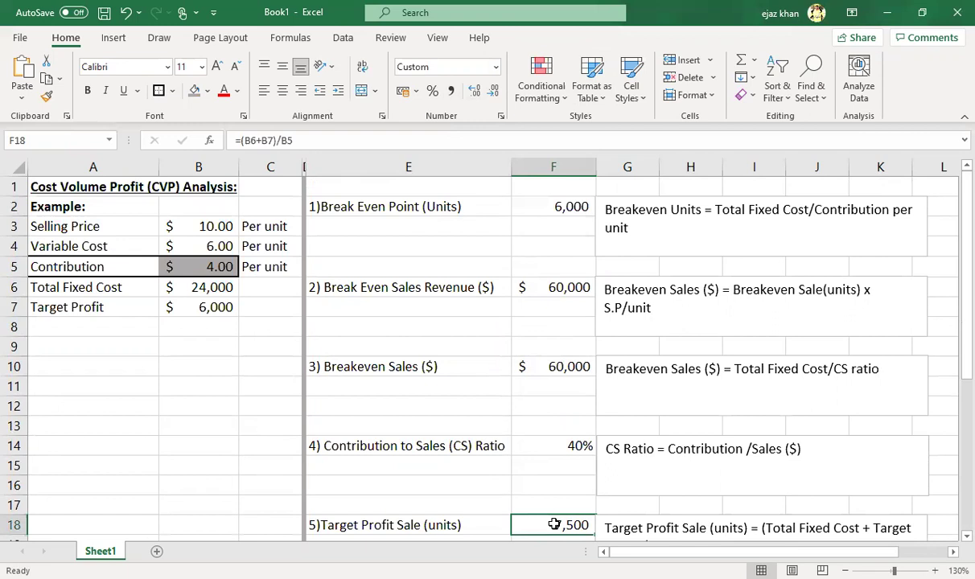
# Step: Label E30 "8) Margin of Safety (Units)"
pyautogui.moveTo(951, 354); pyautogui.dragTo(950, 515)
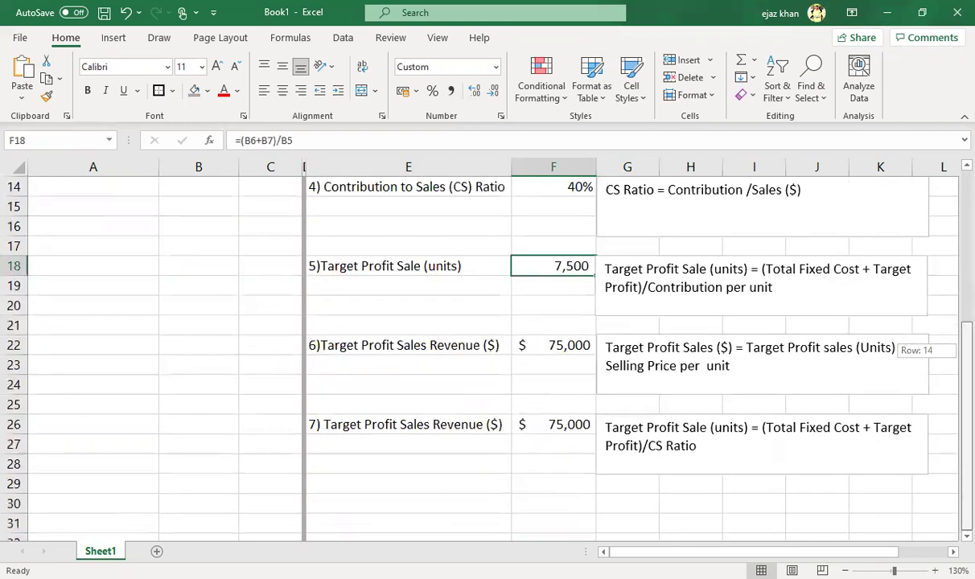
pyautogui.click(334, 500)
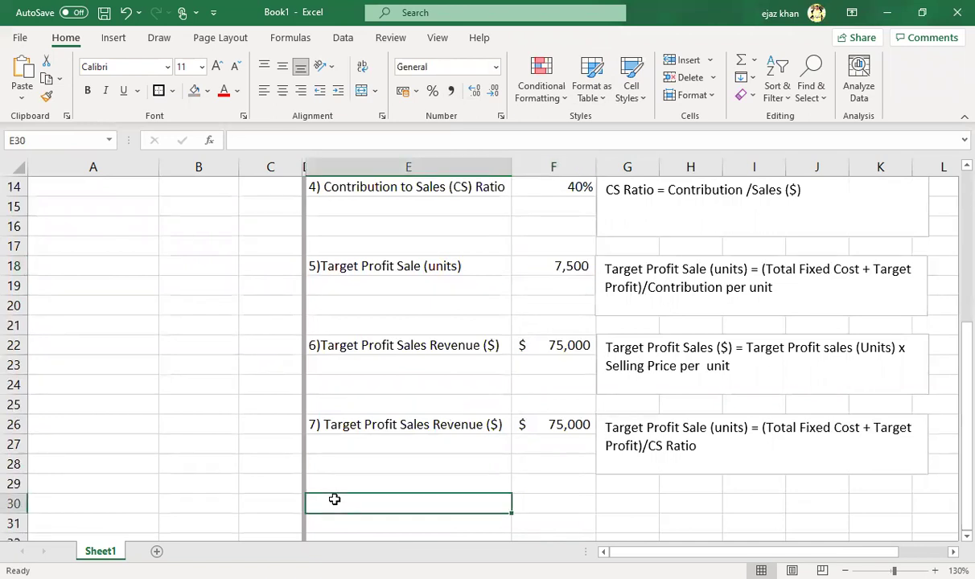
pyautogui.write('8)')
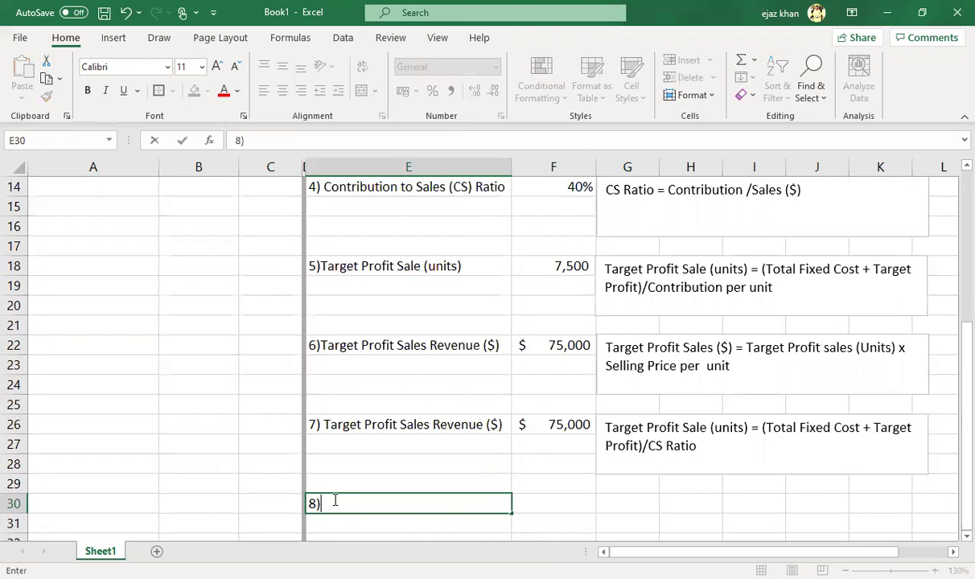
pyautogui.click(558, 272)
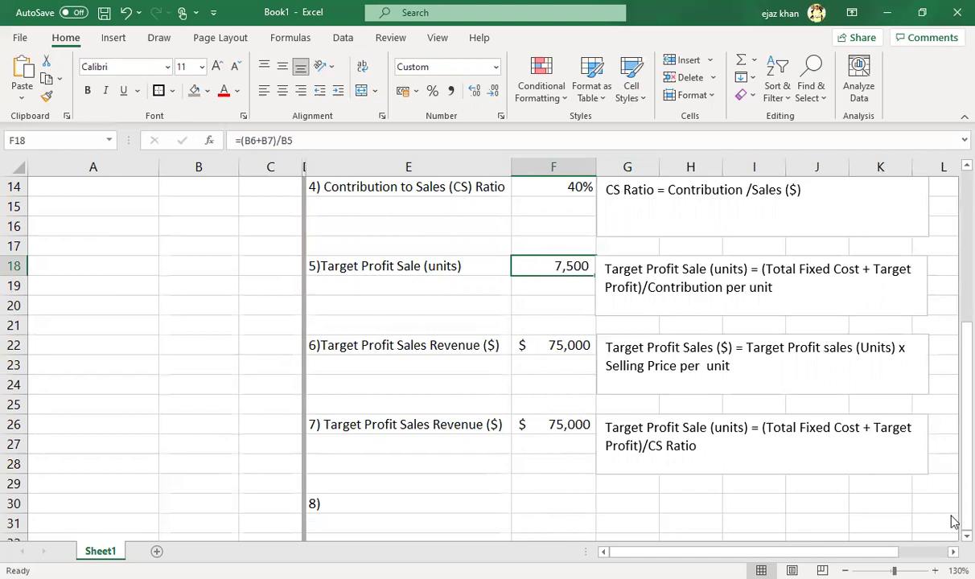
pyautogui.scroll(-1, 953, 521)
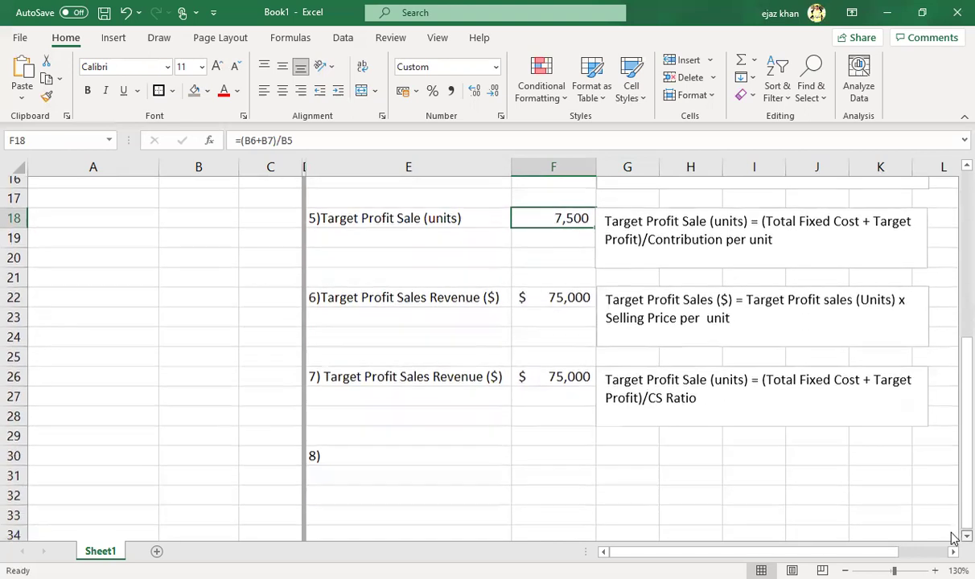
pyautogui.click(362, 442)
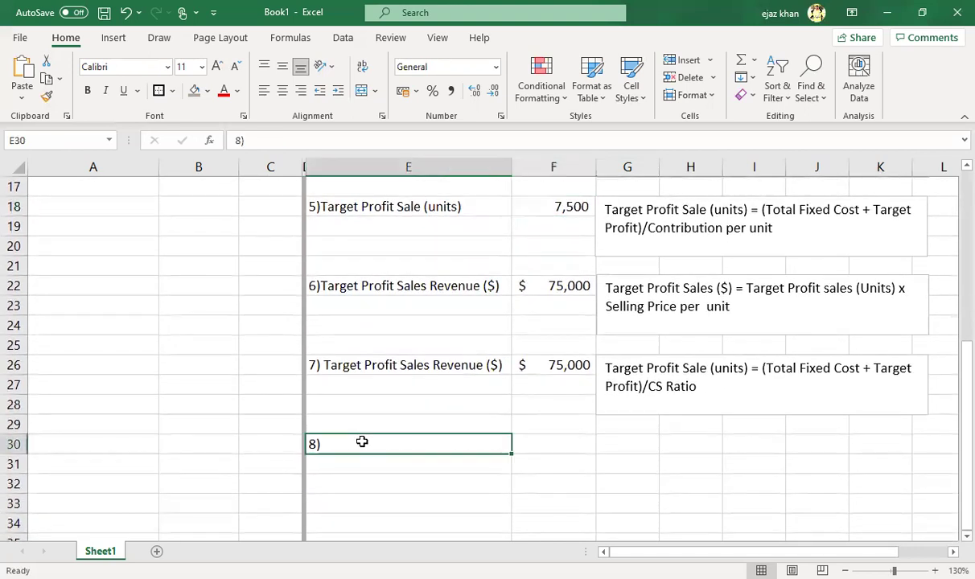
pyautogui.doubleClick(362, 442)
pyautogui.write('MArg')
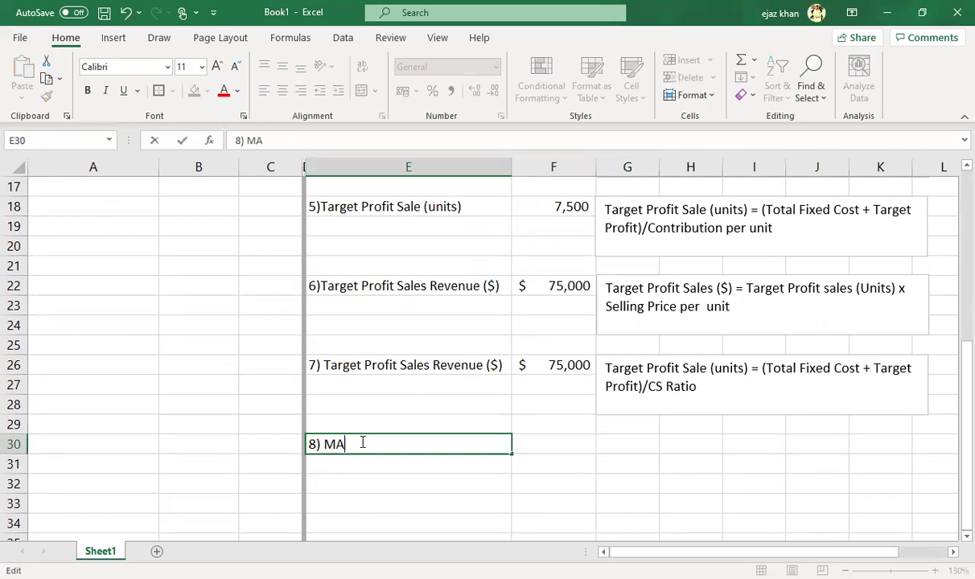
pyautogui.press('BackSpace')
pyautogui.press('BackSpace')
pyautogui.press('BackSpace')
pyautogui.write('argin Of')
pyautogui.press('BackSpace')
pyautogui.press('BackSpace')
pyautogui.press('BackSpace')
pyautogui.write('of Sal')
pyautogui.press('BackSpace')
pyautogui.press('BackSpace')
pyautogui.write('afety ')
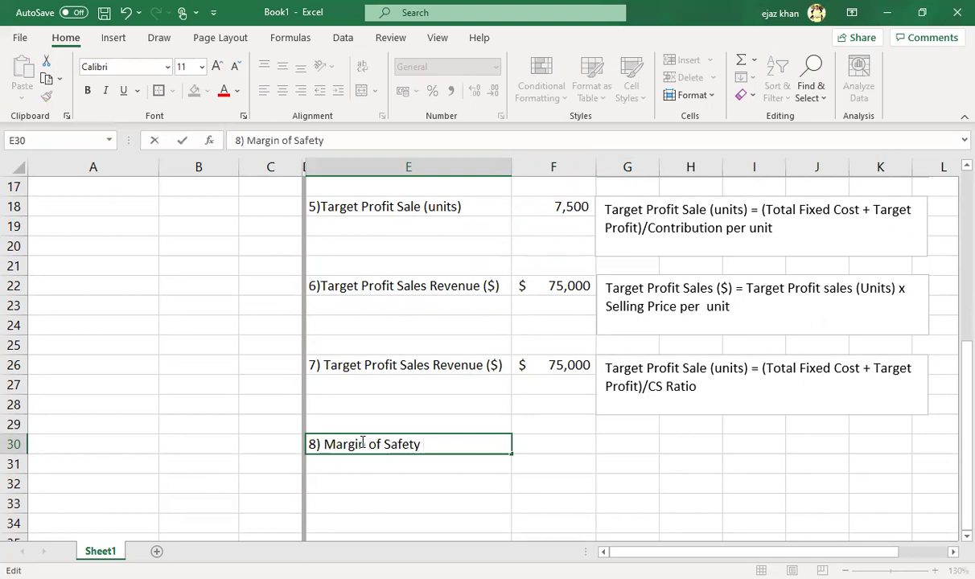
pyautogui.write('(Units)')
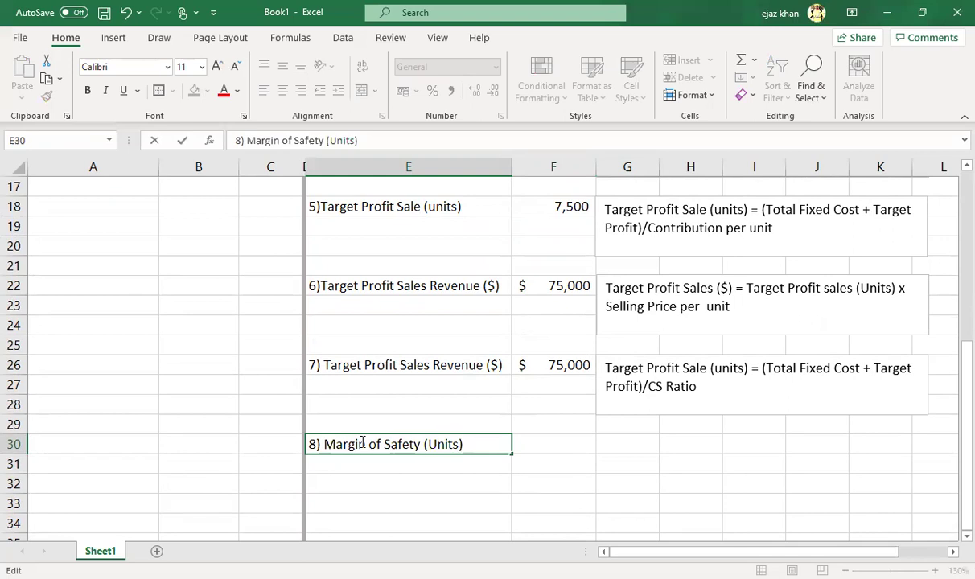
pyautogui.press('Tab')
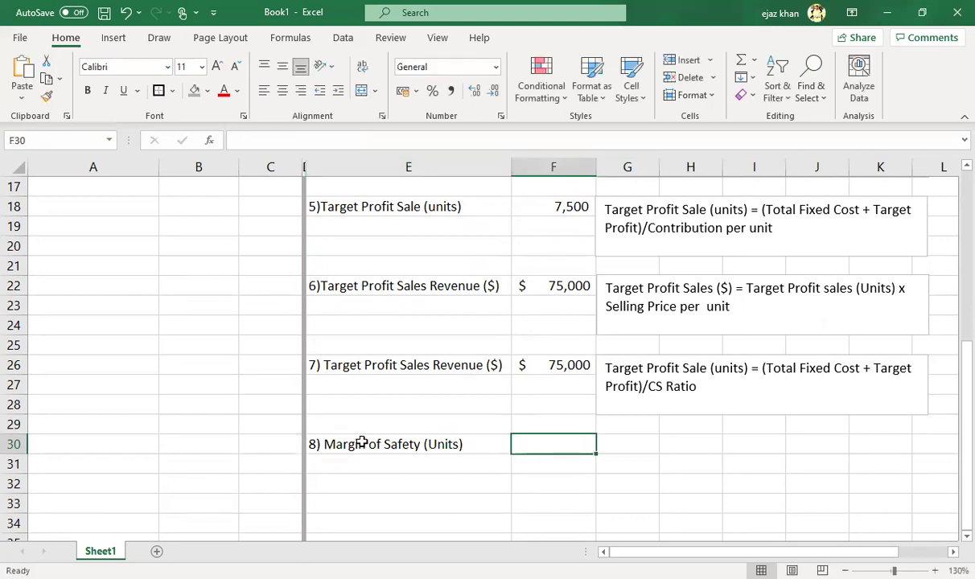
# Step: Calculate margin of safety units in F30 by subtracting break-even units from target profit units with =F18-F2
pyautogui.write('=')
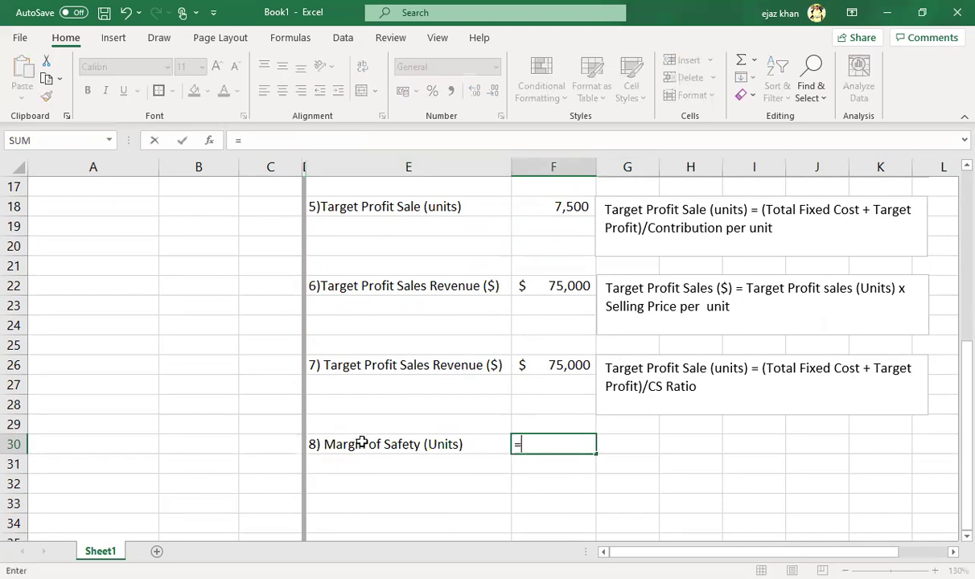
pyautogui.click(529, 202)
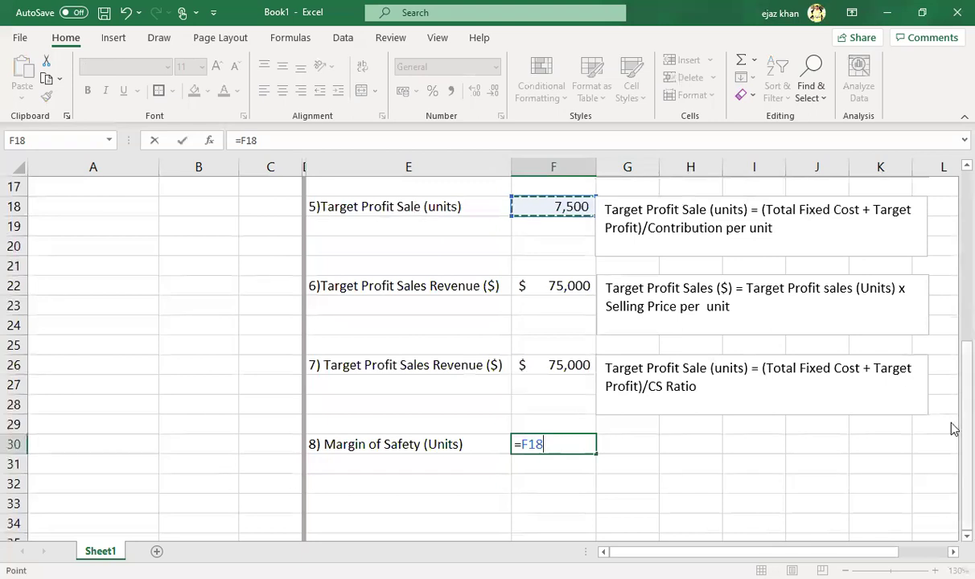
pyautogui.scroll(5, 951, 333)
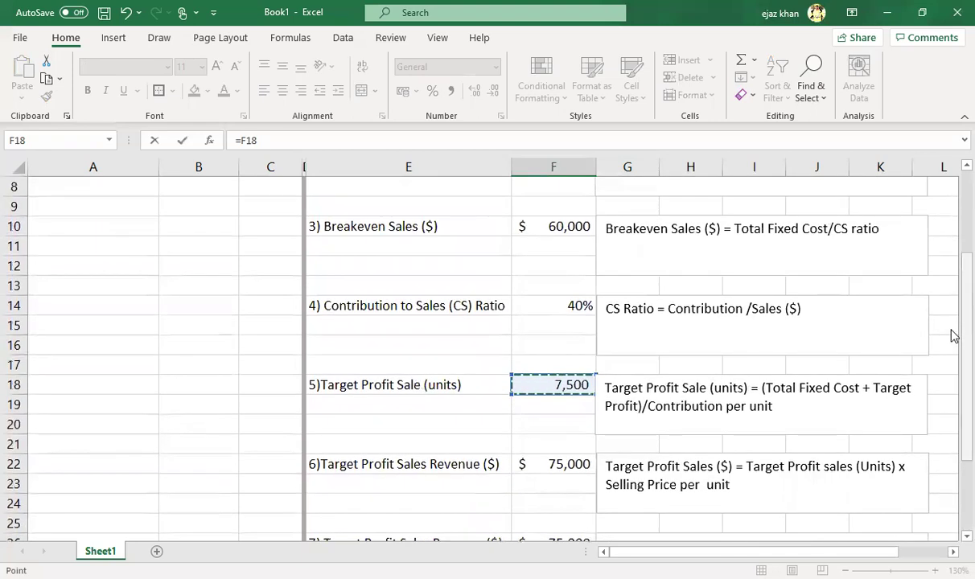
pyautogui.click(440, 143)
pyautogui.write('-')
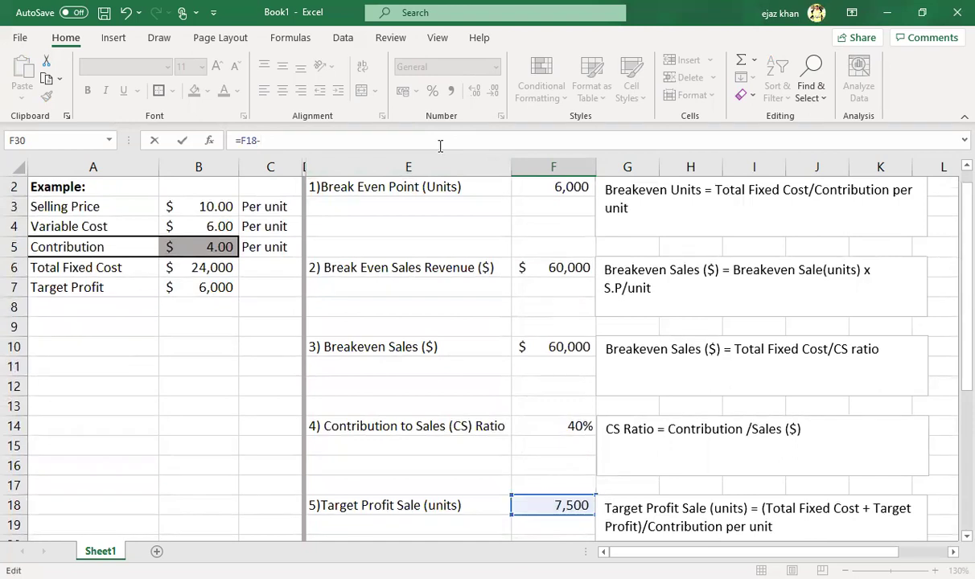
pyautogui.click(555, 188)
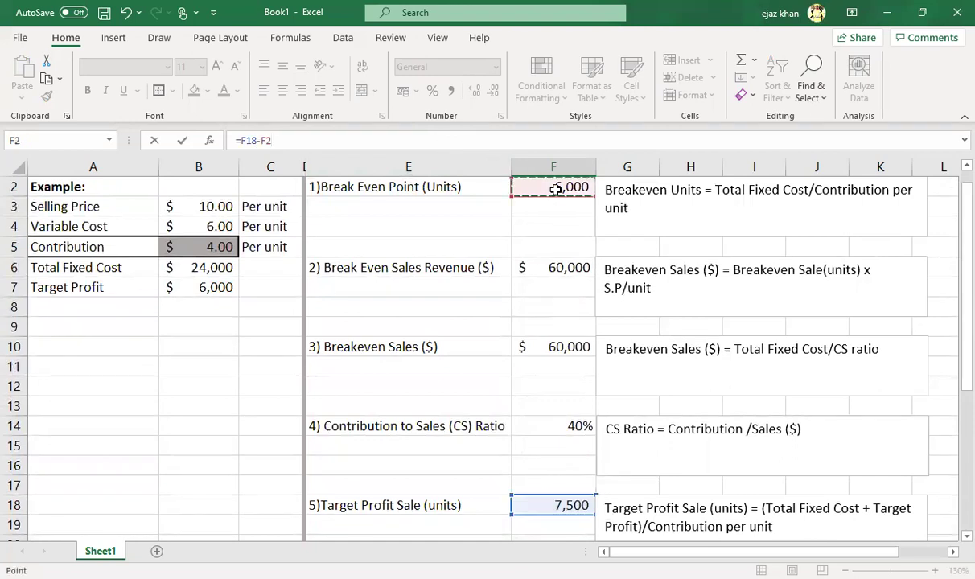
pyautogui.press('Return')
pyautogui.press('Up')
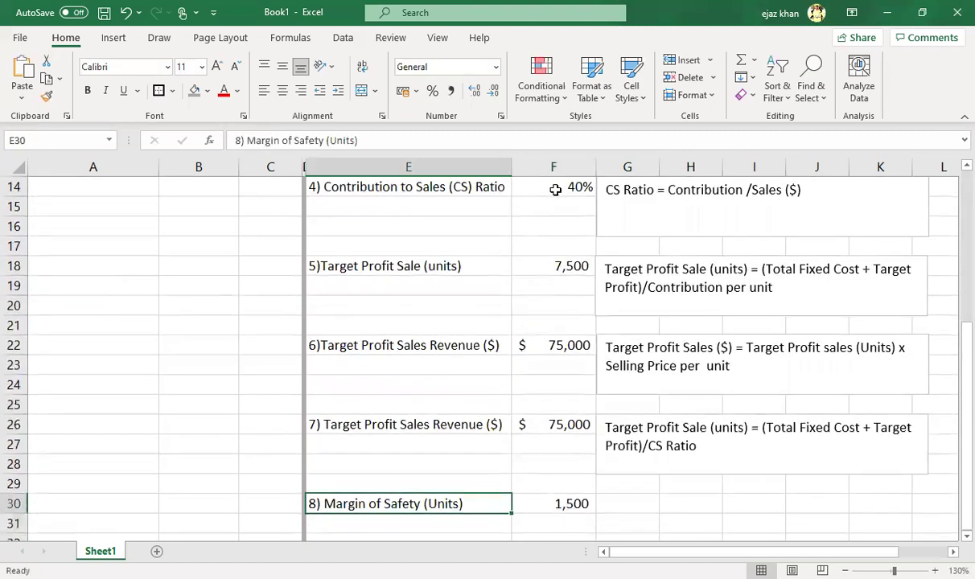
pyautogui.press('Right')
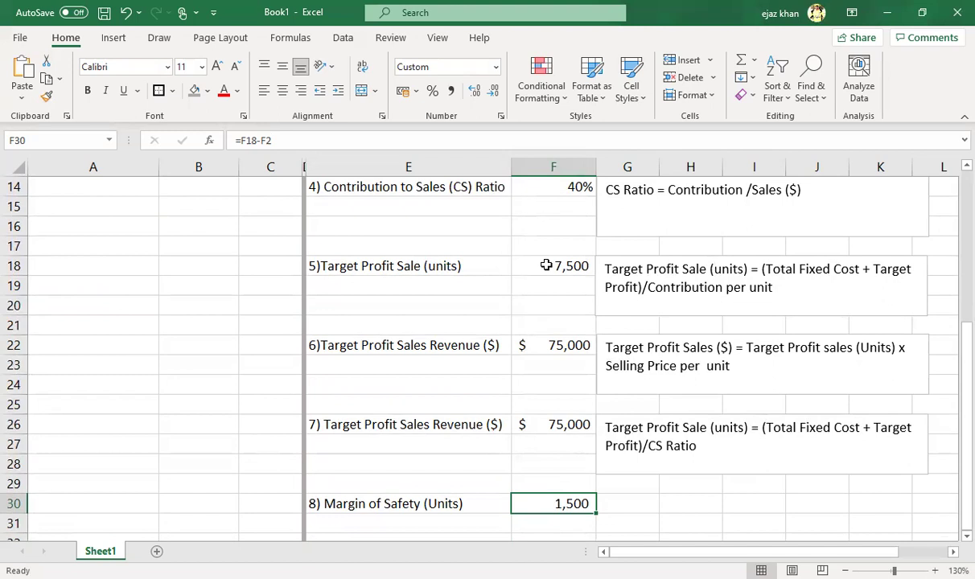
# Step: Duplicate the formula text box beside F26 and place the copy beside F30
pyautogui.press('Right')
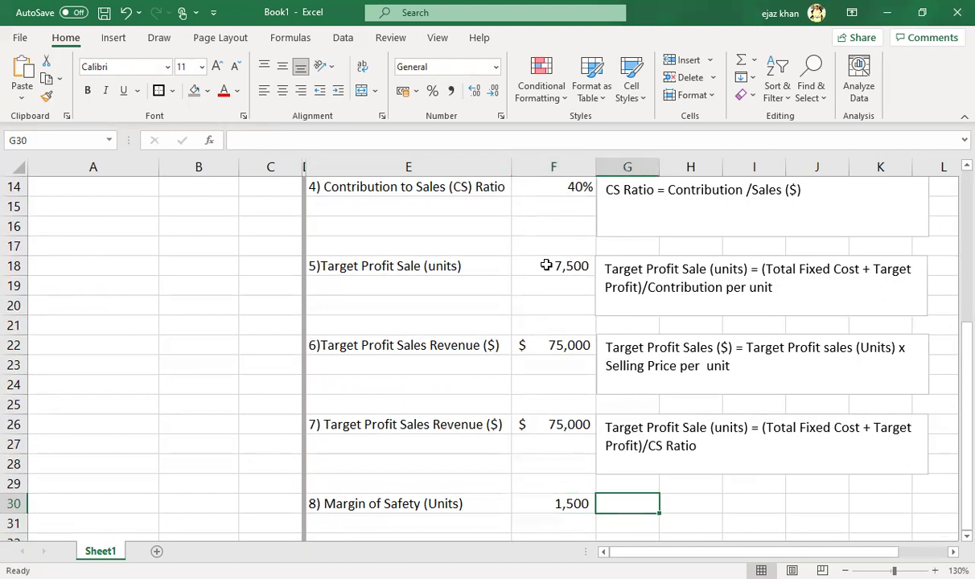
pyautogui.click(699, 475)
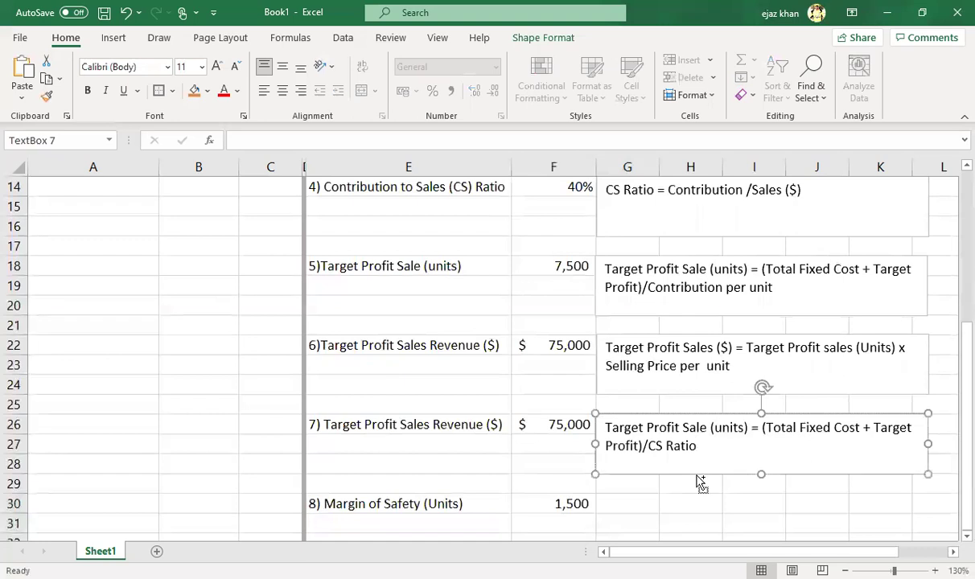
pyautogui.hotkey('ctrl', 'd')
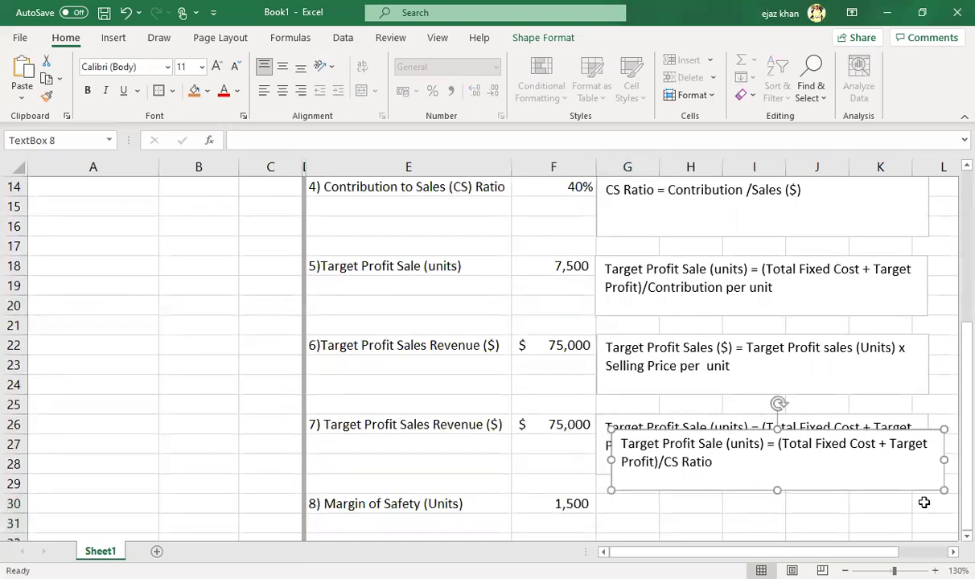
pyautogui.scroll(-2, 953, 527)
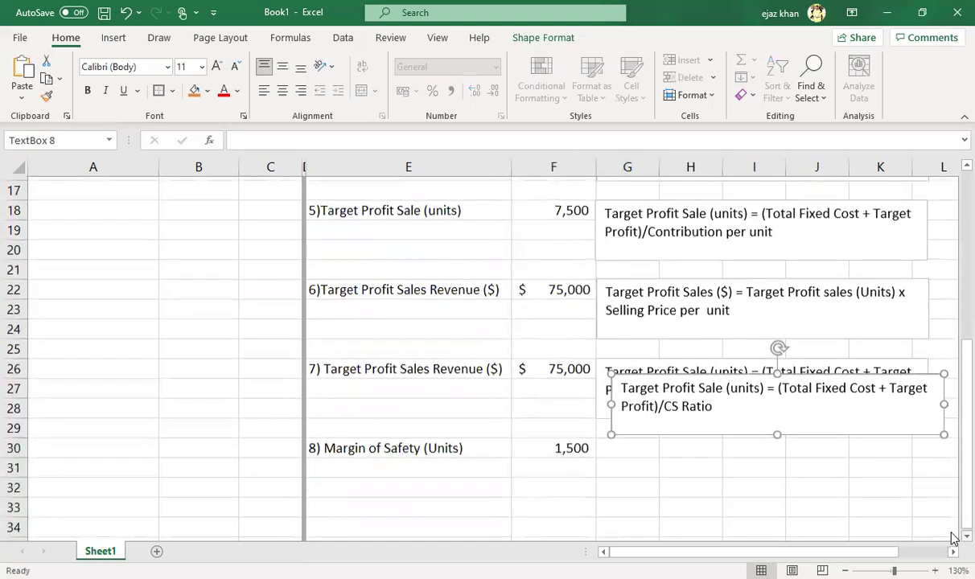
pyautogui.moveTo(696, 370); pyautogui.dragTo(679, 435)
# Step: Replace the text in the box beside F30 with "Margin of Safety (units) = Budgeted Sales (units)- Breakeven sale (units)"
pyautogui.tripleClick(711, 421)
pyautogui.write('MArgin')
pyautogui.press('BackSpace')
pyautogui.press('BackSpace')
pyautogui.press('BackSpace')
pyautogui.press('BackSpace')
pyautogui.press('BackSpace')
pyautogui.press('BackSpace')
pyautogui.write('Margin of Saget')
pyautogui.press('BackSpace')
pyautogui.press('BackSpace')
pyautogui.press('BackSpace')
pyautogui.write('fety (units) = Budgeted Sales')
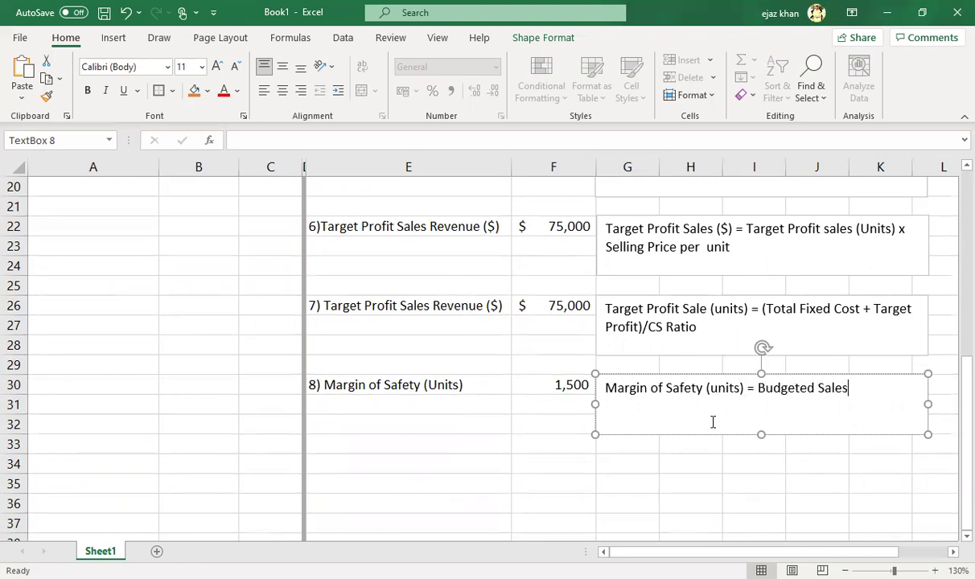
pyautogui.write(' (units)- Breav')
pyautogui.press('BackSpace')
pyautogui.write('keve')
pyautogui.write('n ')
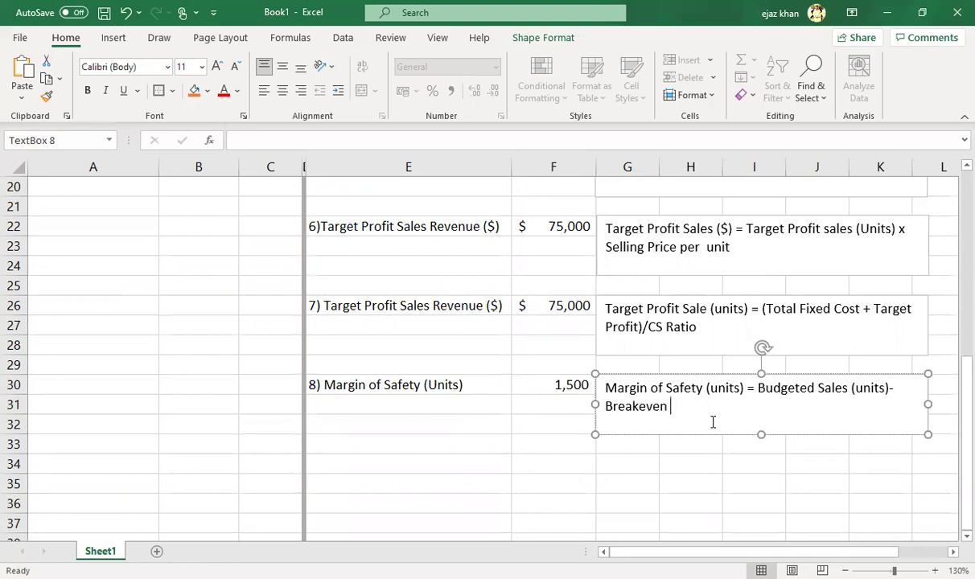
pyautogui.write('sale (units)')
pyautogui.moveTo(758, 389); pyautogui.dragTo(847, 394)
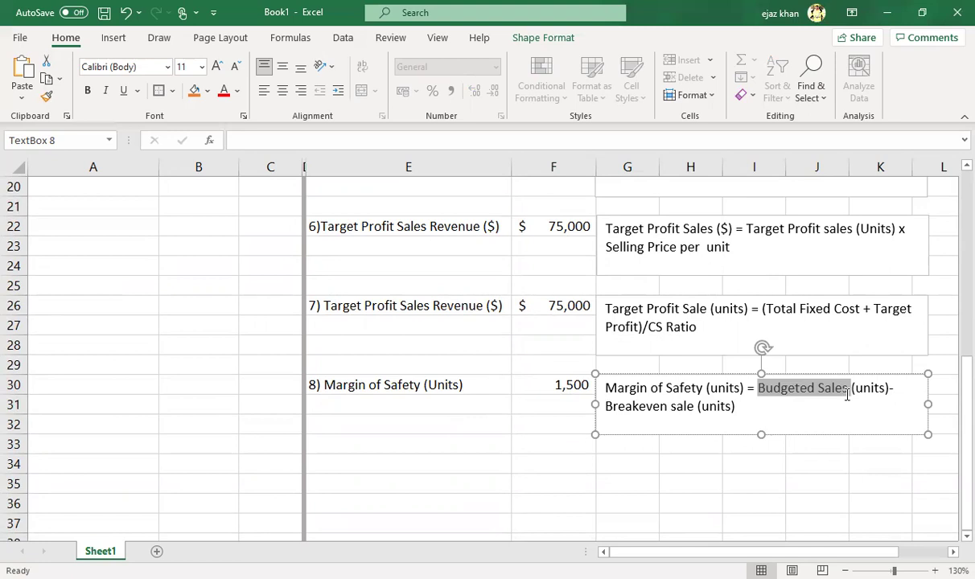
pyautogui.click(495, 402)
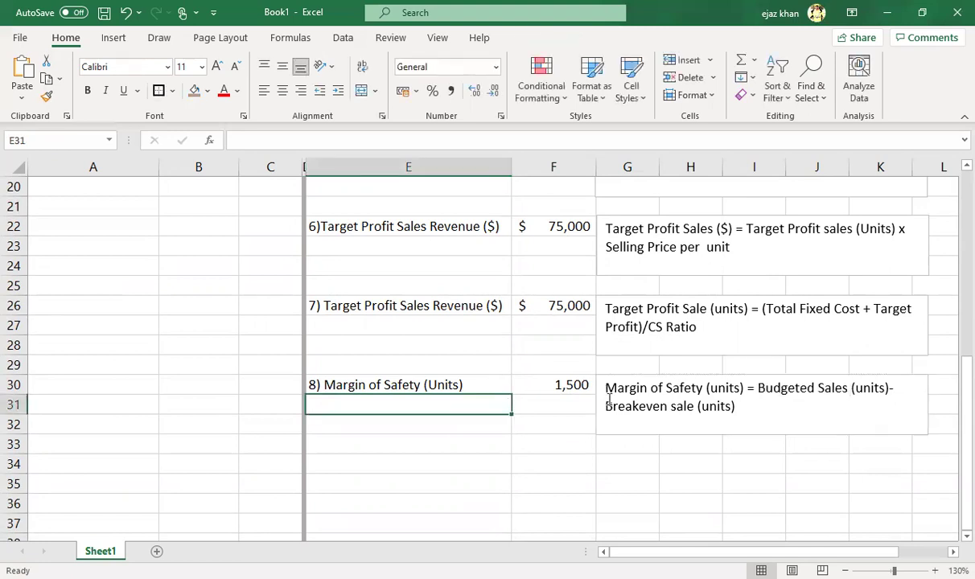
pyautogui.click(559, 386)
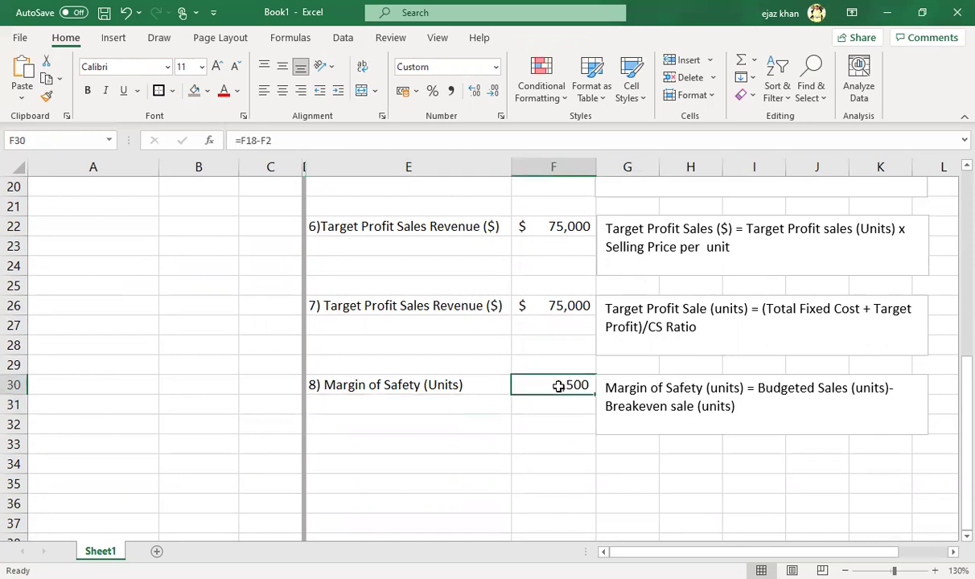
# Step: Label E34 "9) MOS ($)"
pyautogui.click(393, 462)
pyautogui.write('9')
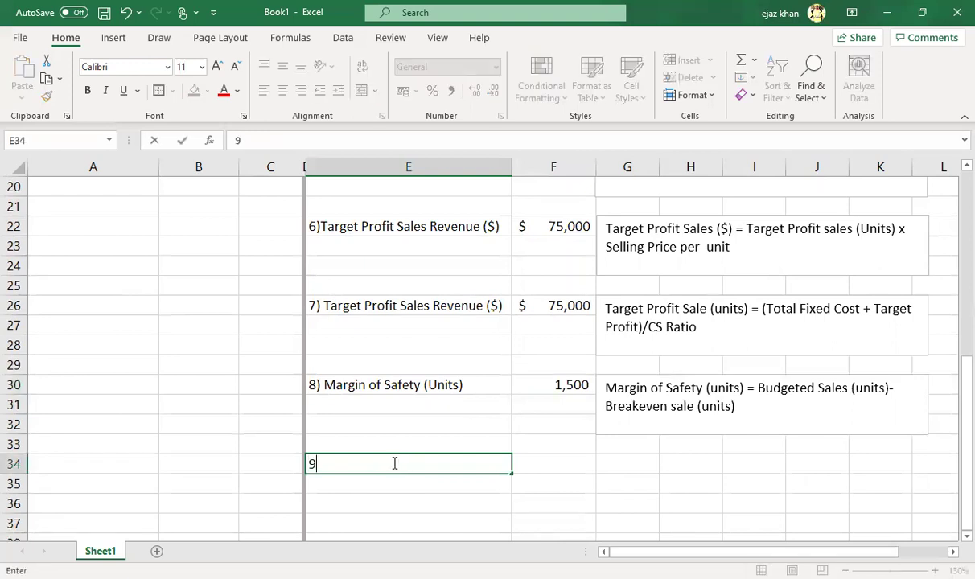
pyautogui.write(') MOS ')
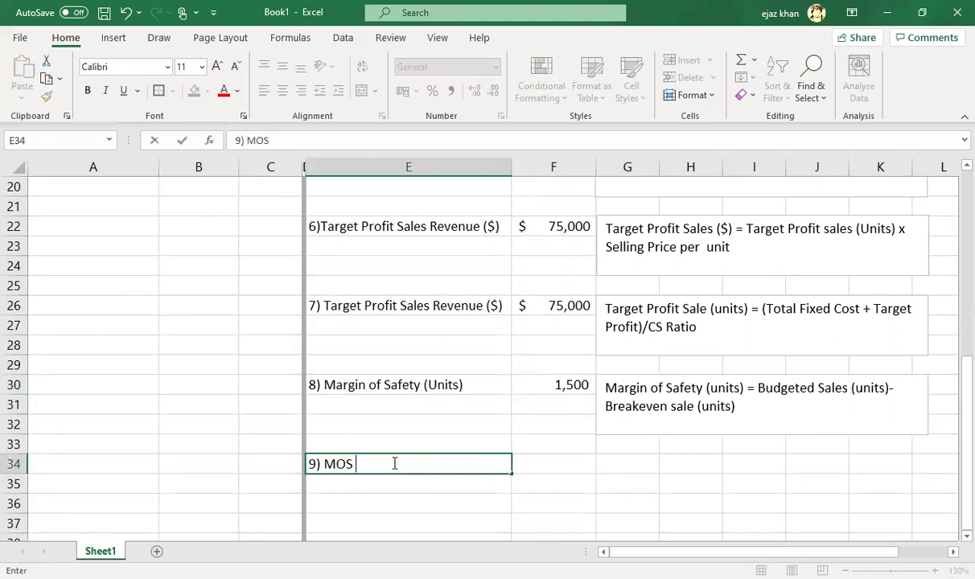
pyautogui.write('($)')
pyautogui.press('Tab')
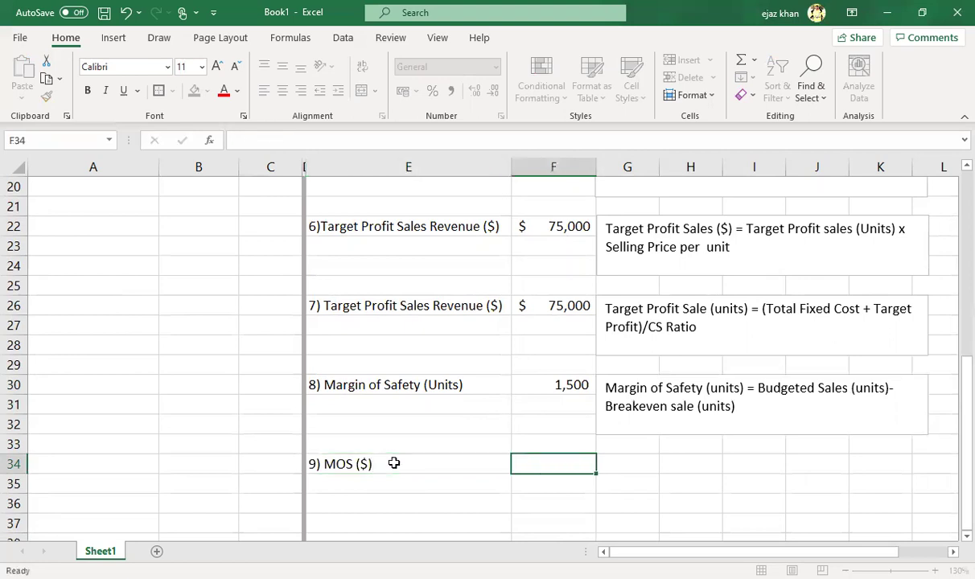
# Step: Calculate the margin of safety in dollars in F34 by multiplying margin of safety units by selling price with =F30*B3
pyautogui.write('=')
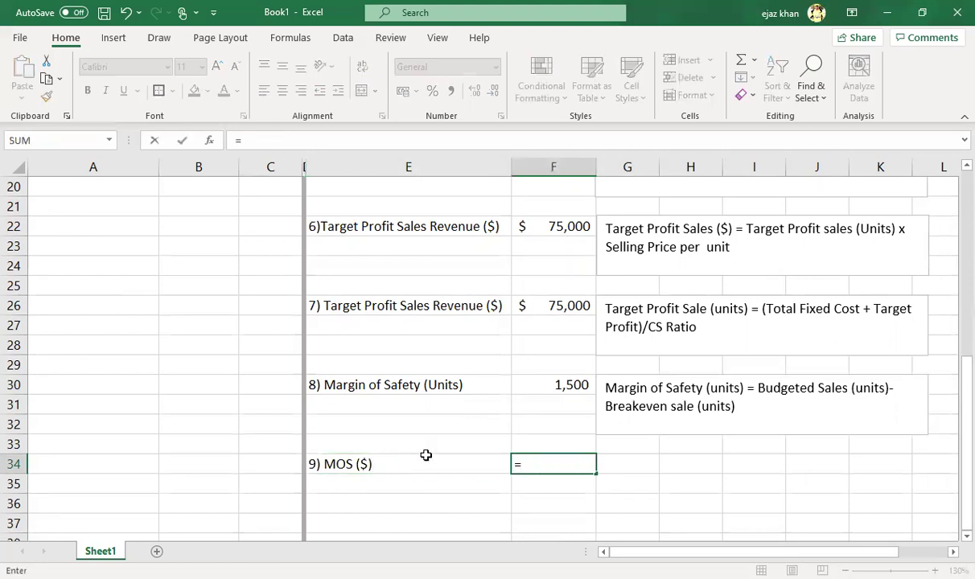
pyautogui.click(527, 390)
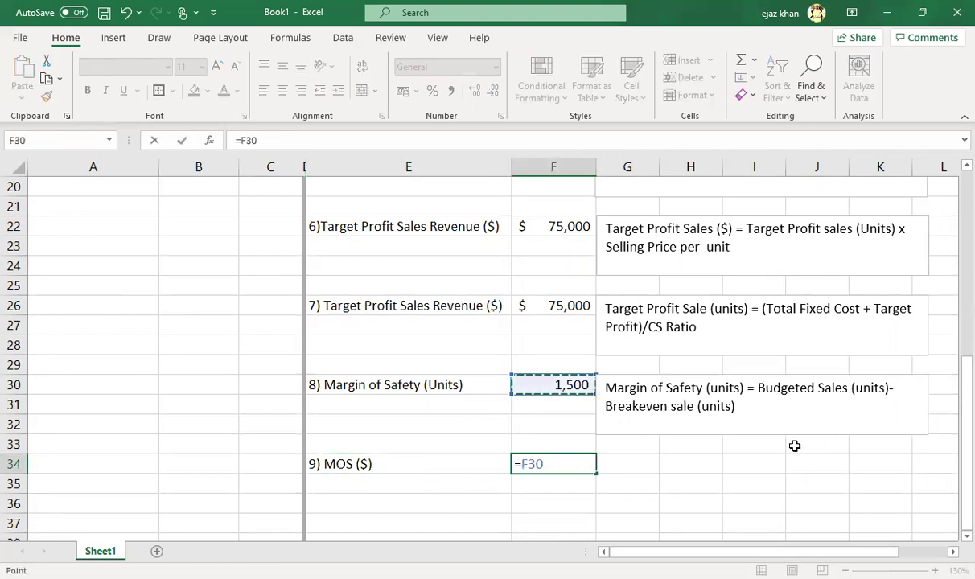
pyautogui.write('*')
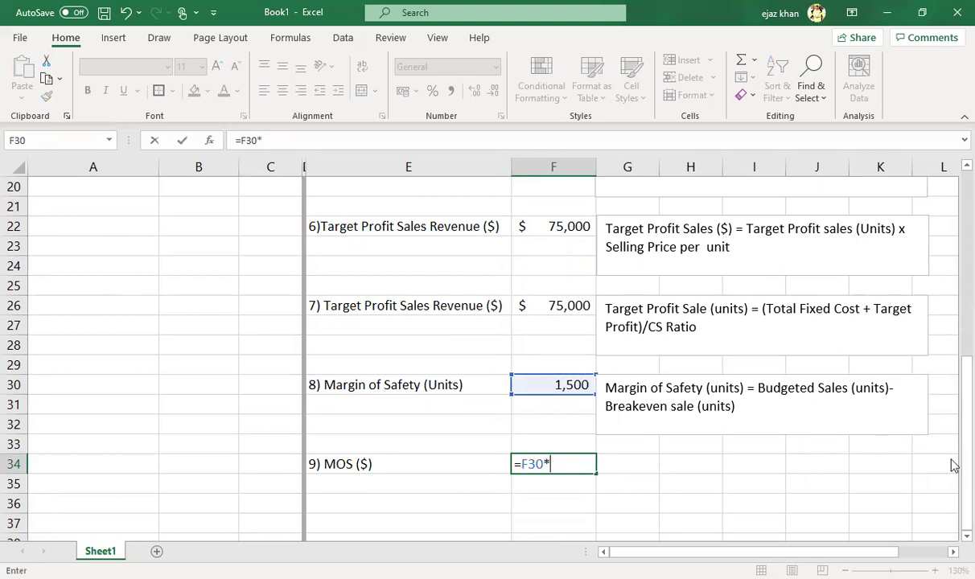
pyautogui.scroll(6, 953, 465)
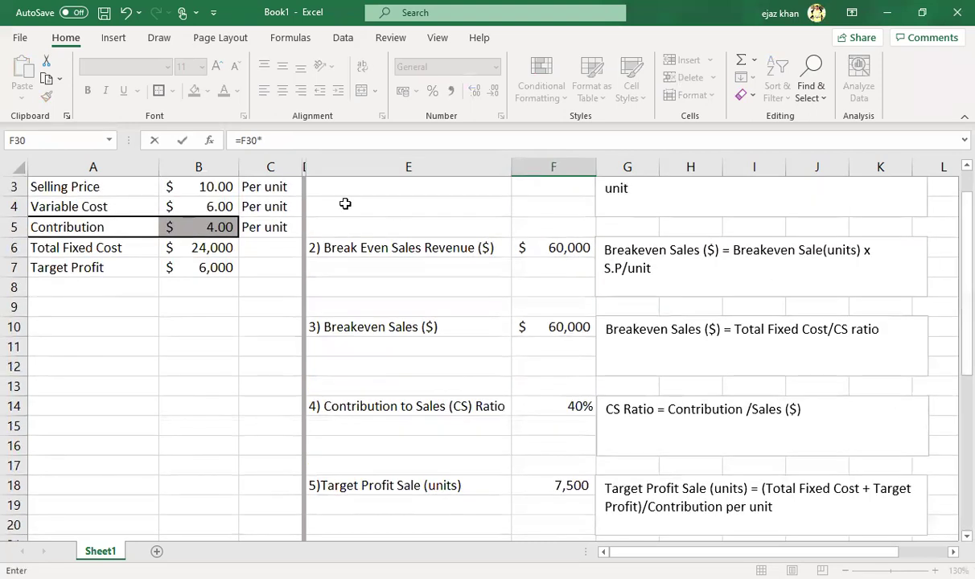
pyautogui.click(196, 187)
pyautogui.press('Return')
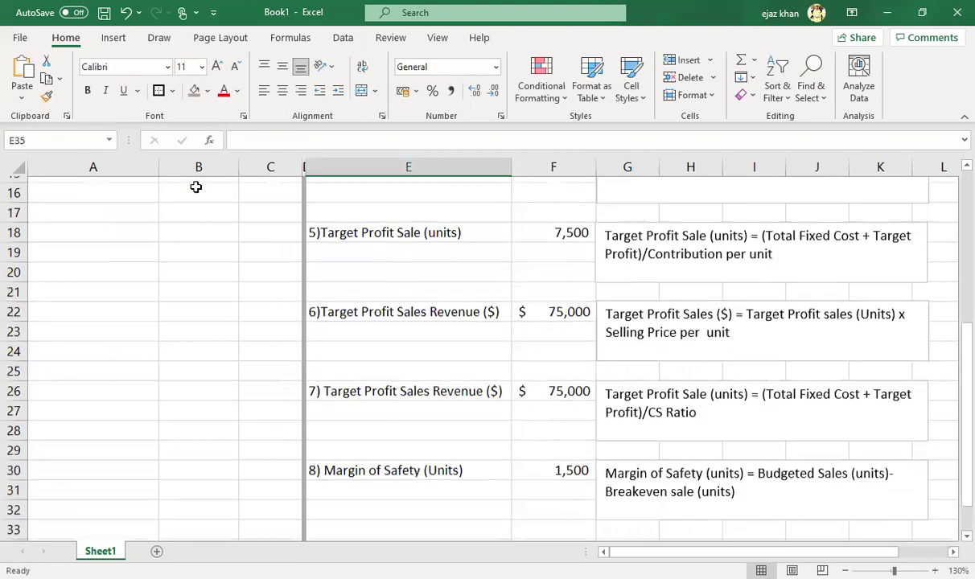
# Step: Format the MOS ($) result in F34 as accounting currency with no decimal places
pyautogui.press('Up')
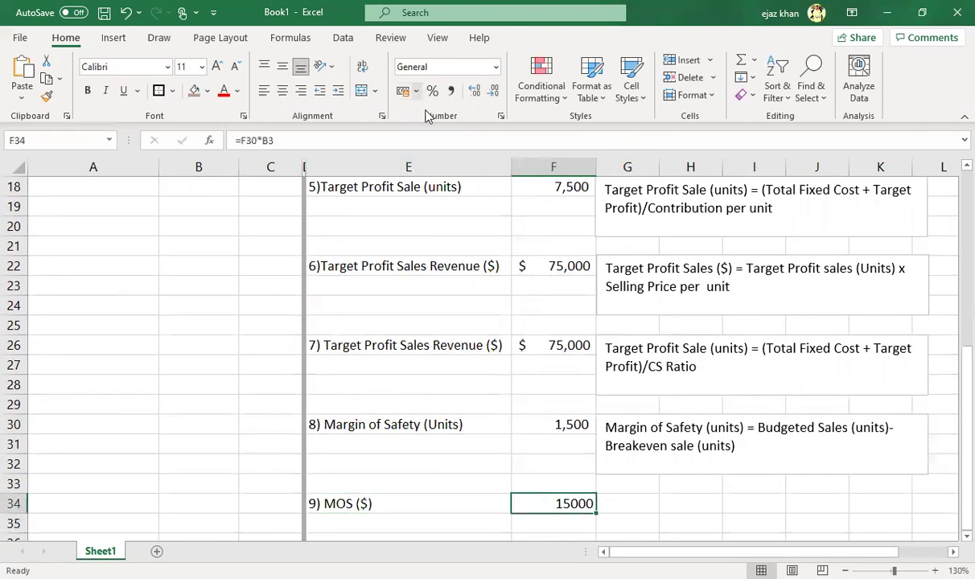
pyautogui.click(405, 93)
pyautogui.click(489, 99)
pyautogui.click(489, 99)
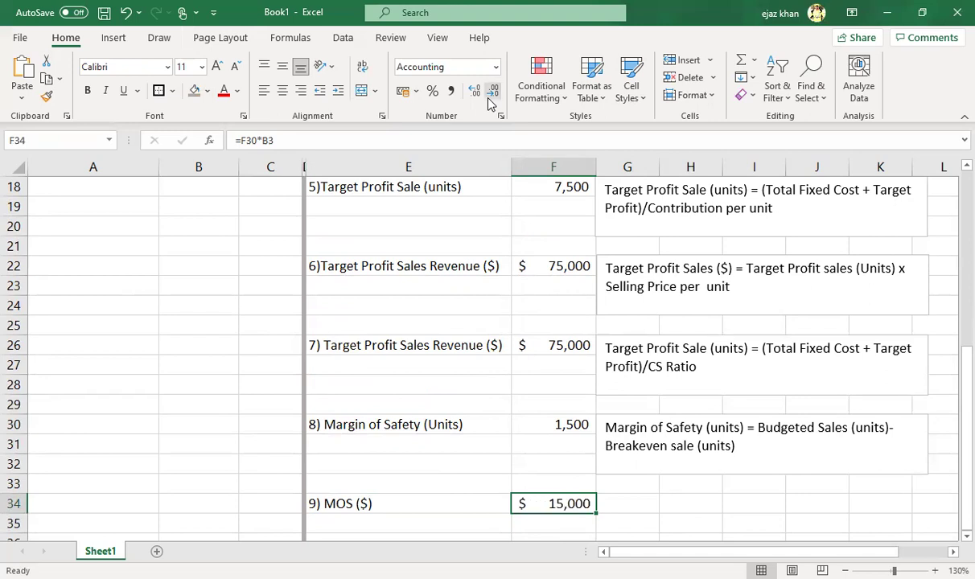
pyautogui.press('Right')
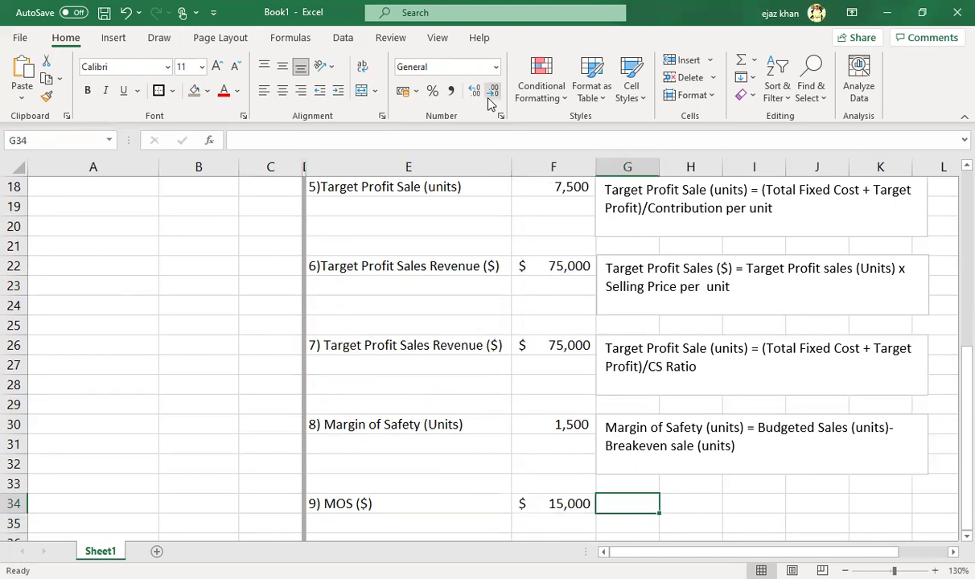
# Step: Paste another copy of the target profit CS Ratio formula text box and place it beside F34
pyautogui.click(788, 475)
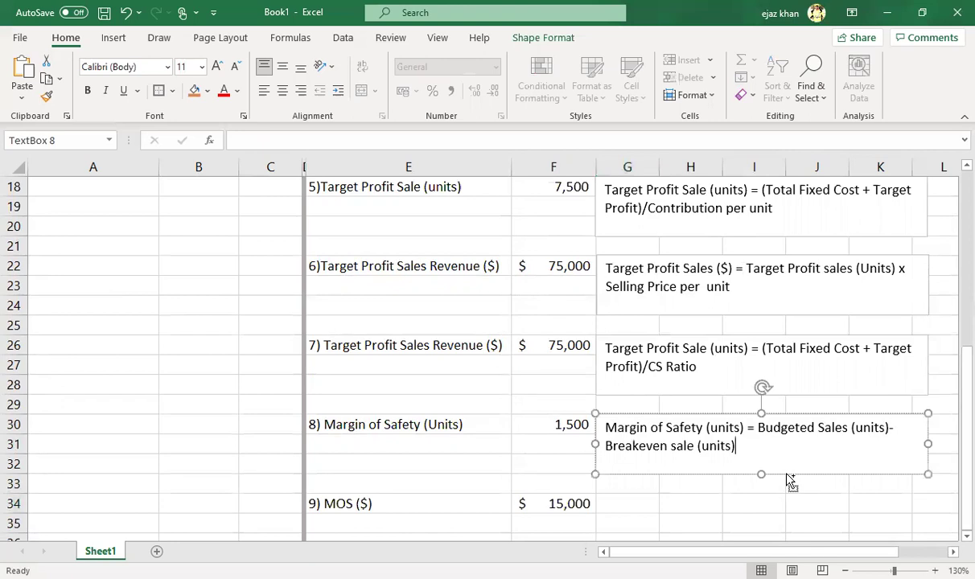
pyautogui.hotkey('ctrl', 'v')
pyautogui.moveTo(886, 493); pyautogui.dragTo(847, 550)
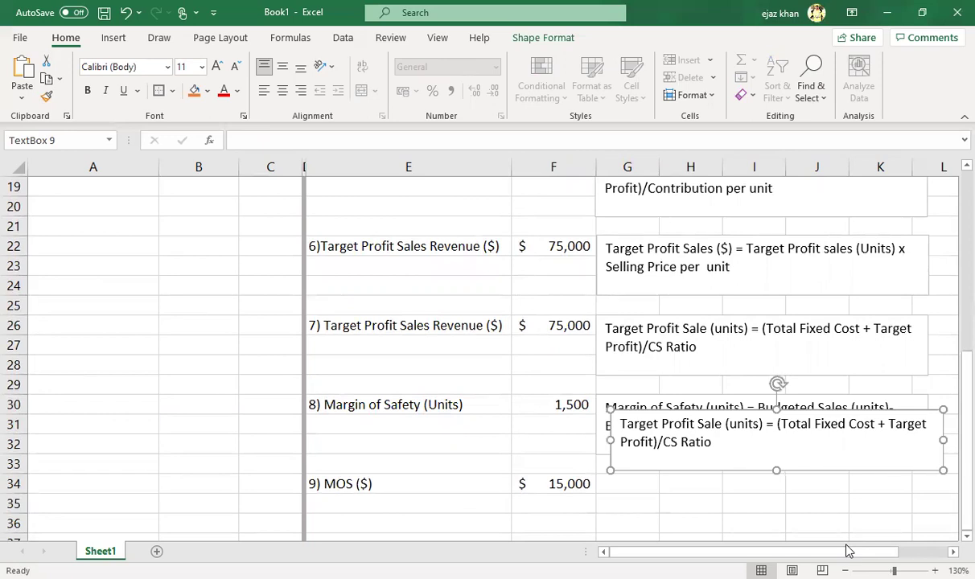
pyautogui.moveTo(723, 471); pyautogui.dragTo(709, 530)
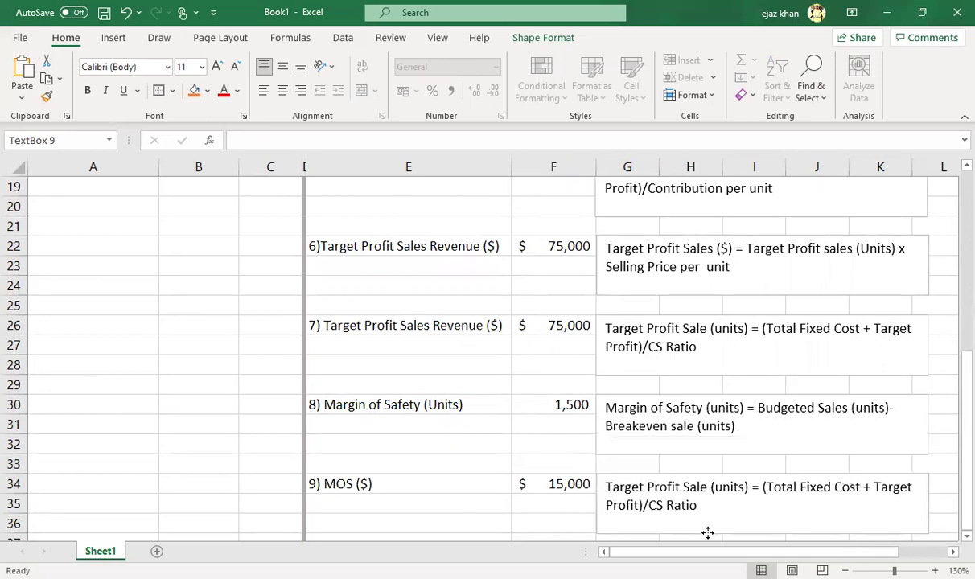
# Step: Replace the text in the box beside F34 with "MOS ($) = MOS(Units) x Selling Price per unit"
pyautogui.tripleClick(608, 476)
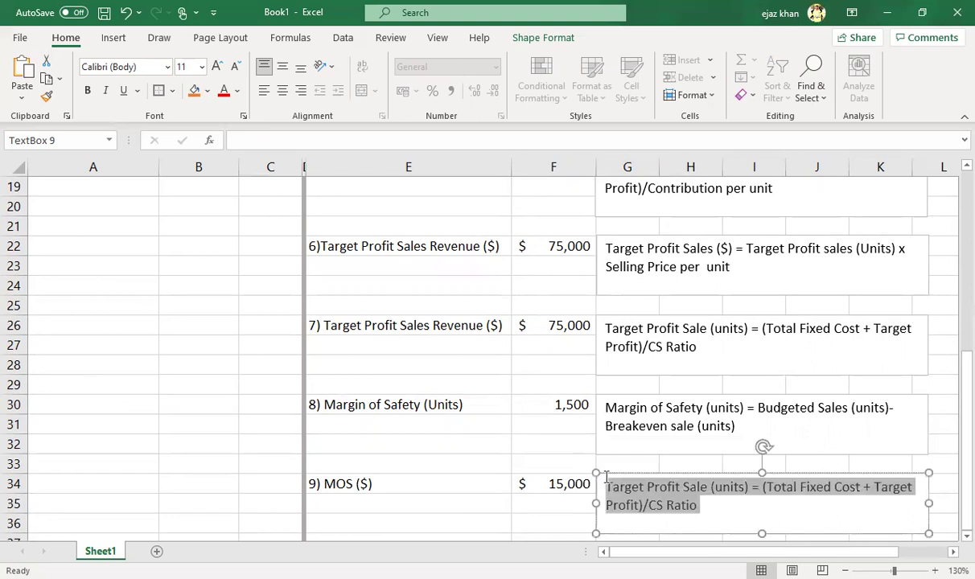
pyautogui.write('MAr')
pyautogui.press('BackSpace')
pyautogui.press('BackSpace')
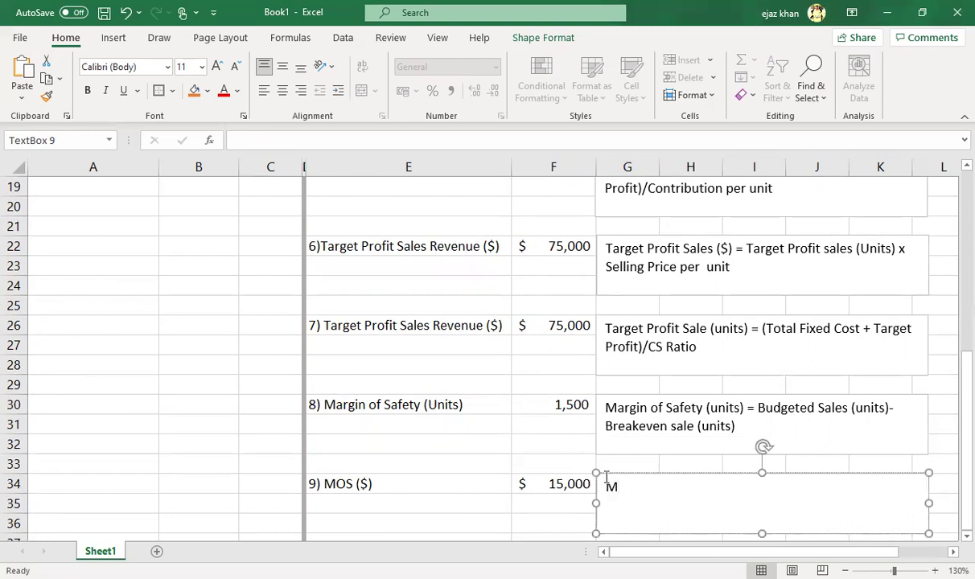
pyautogui.write('OS ($) = MOS(Units')
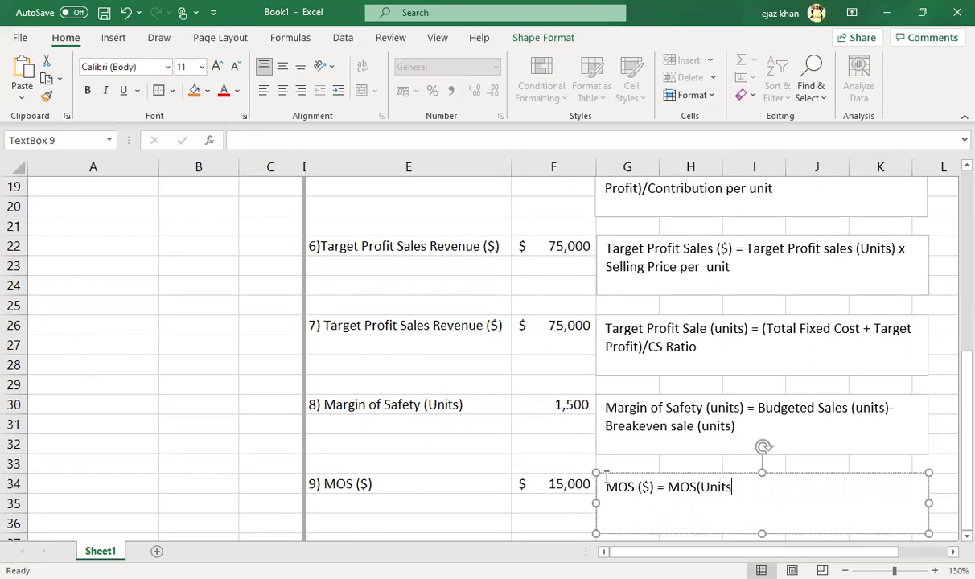
pyautogui.write(') x Selling Price E')
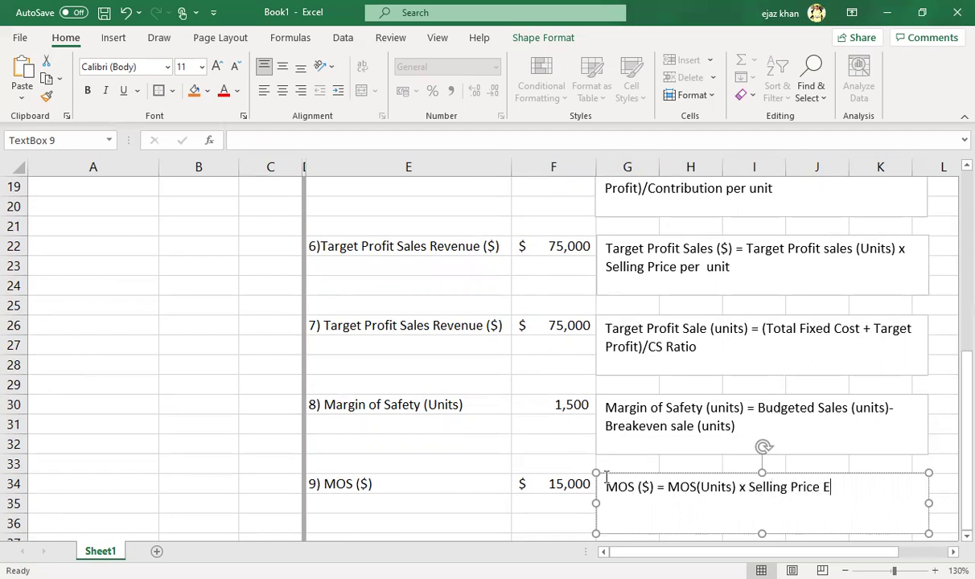
pyautogui.press('BackSpace')
pyautogui.write('per unit')
pyautogui.click(359, 499)
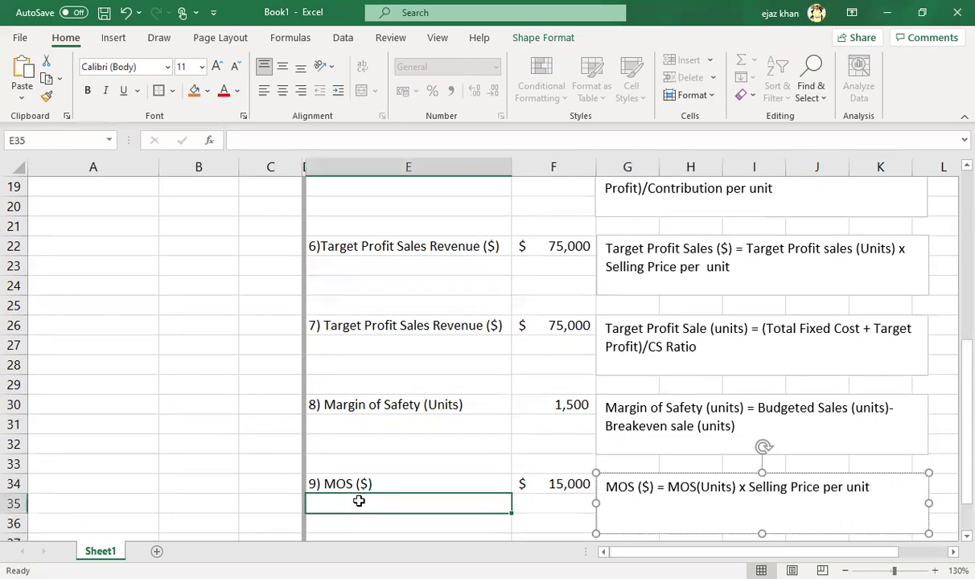
# Step: Compare the MOS ($) result in F34 with the target profit sales revenue and break-even sales amounts in column F
pyautogui.click(563, 485)
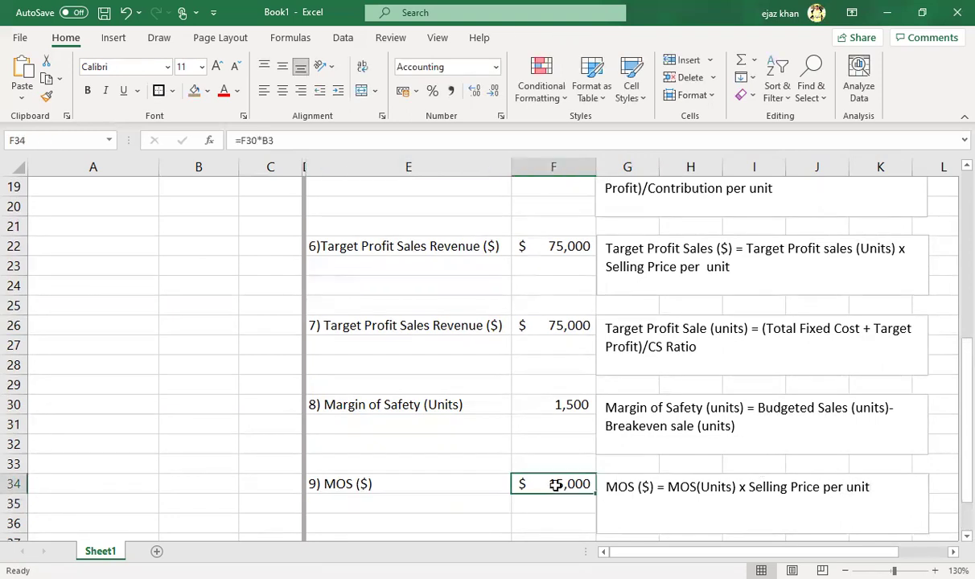
pyautogui.click(561, 325)
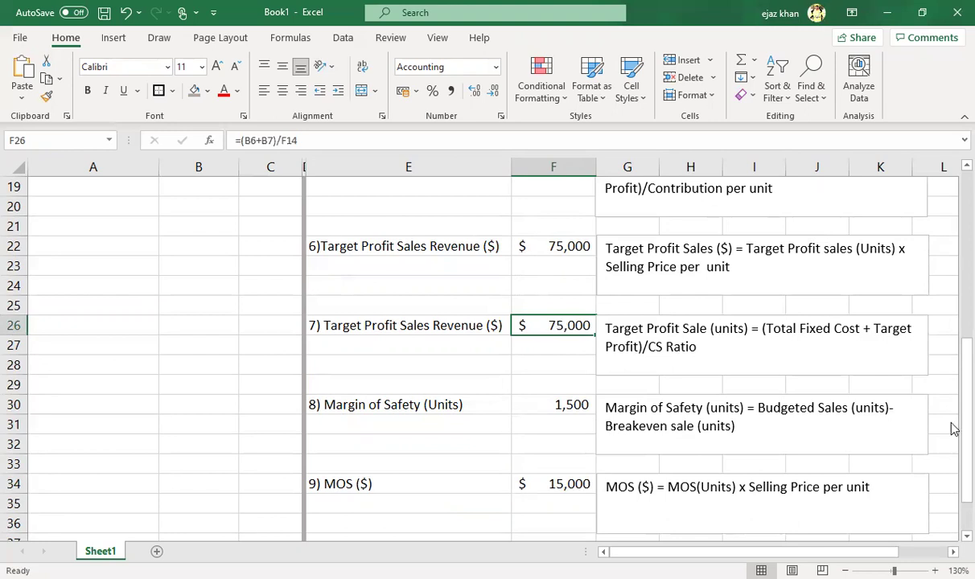
pyautogui.moveTo(953, 404); pyautogui.dragTo(953, 309)
pyautogui.click(562, 247)
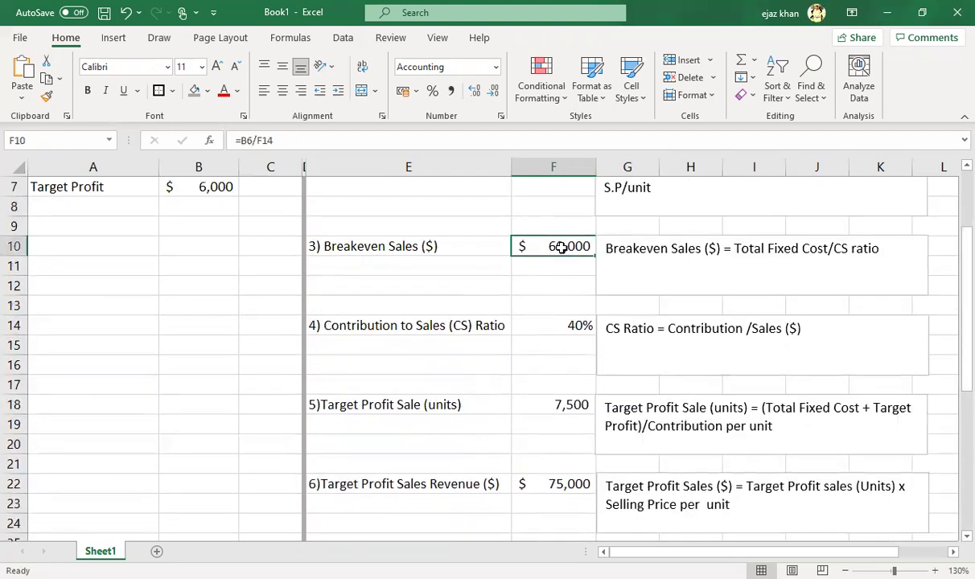
pyautogui.click(521, 484)
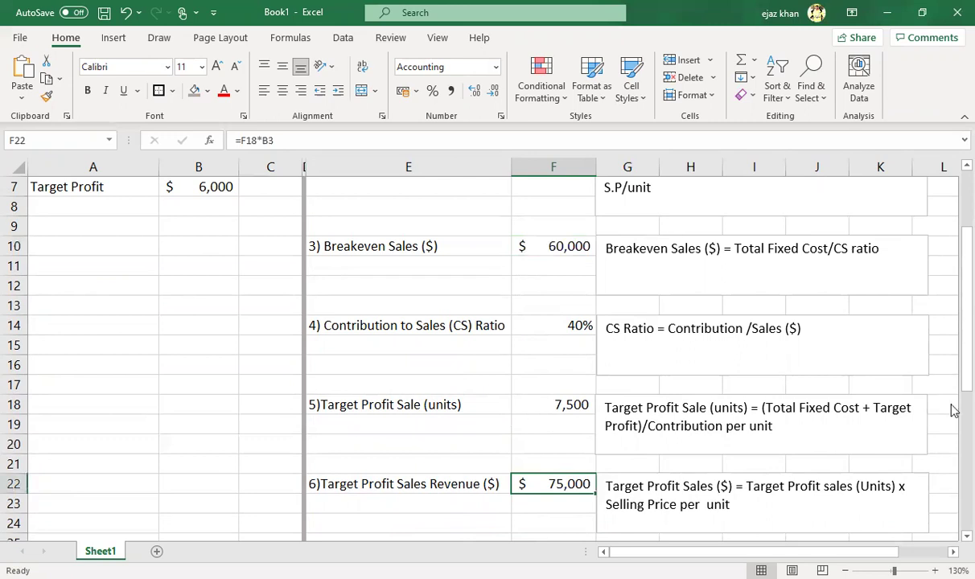
pyautogui.scroll(-5, 952, 415)
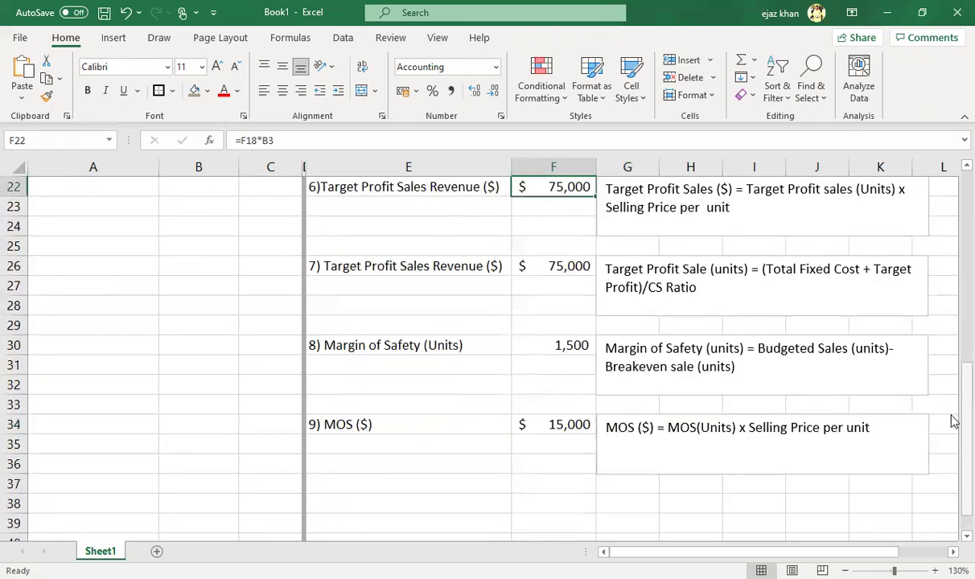
pyautogui.scroll(-1, 531, 348)
pyautogui.click(561, 366)
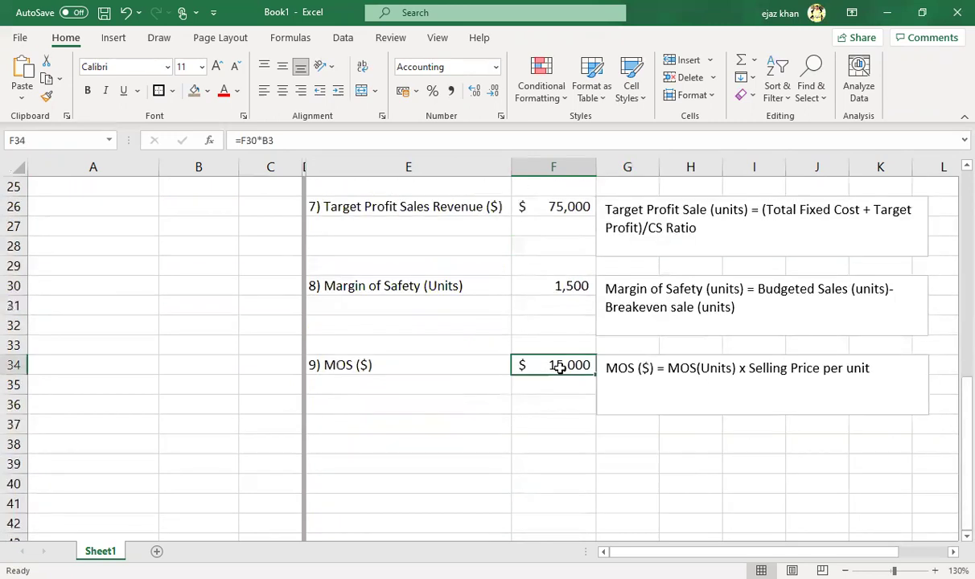
# Step: Label E38 "10) MOS ($)"
pyautogui.click(353, 447)
pyautogui.write('10')
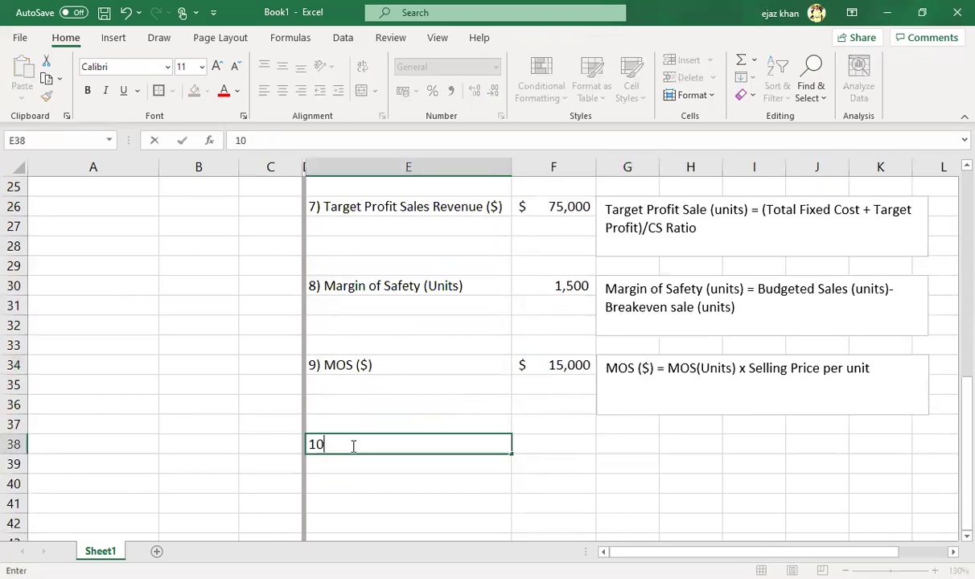
pyautogui.write(') MOS (')
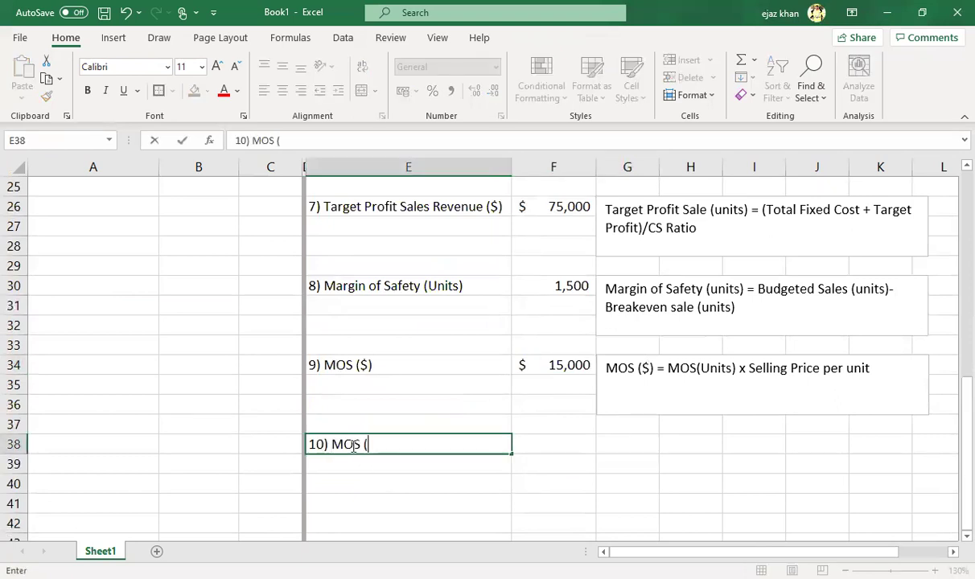
pyautogui.write('$)')
pyautogui.press('Tab')
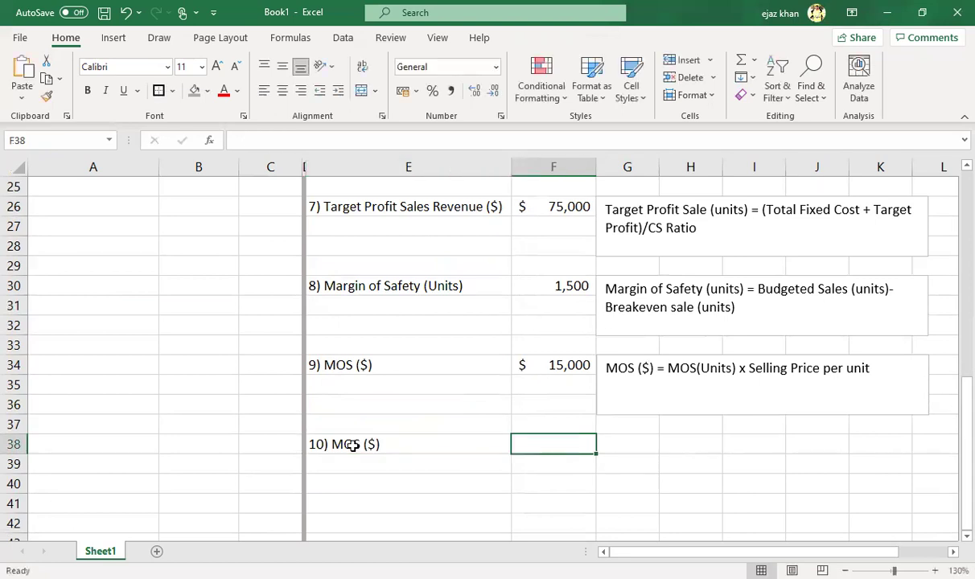
# Step: Calculate MOS ($) in F38 by subtracting break-even sales revenue from target profit sales revenue with =F26-F6
pyautogui.write('=')
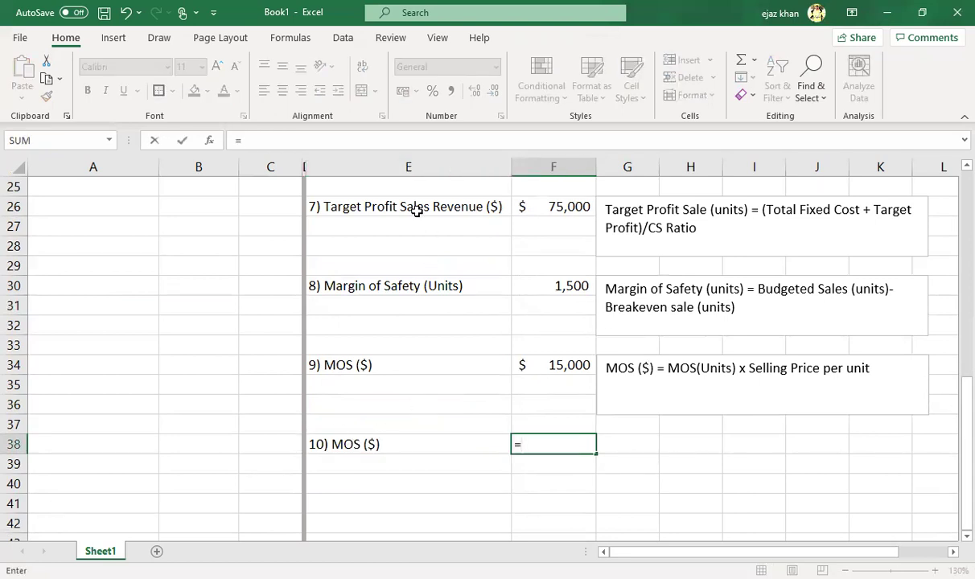
pyautogui.click(542, 207)
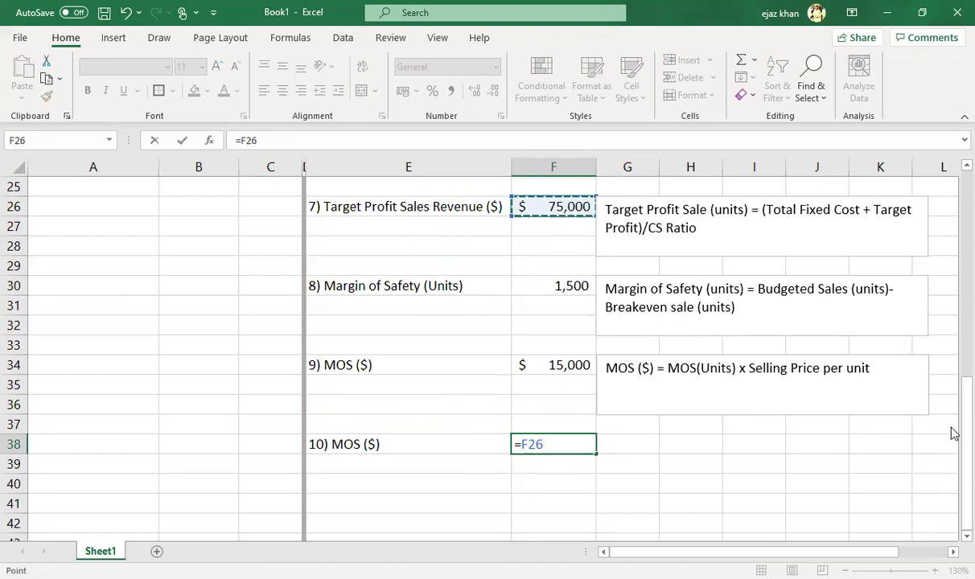
pyautogui.moveTo(950, 429); pyautogui.dragTo(951, 322)
pyautogui.write('-')
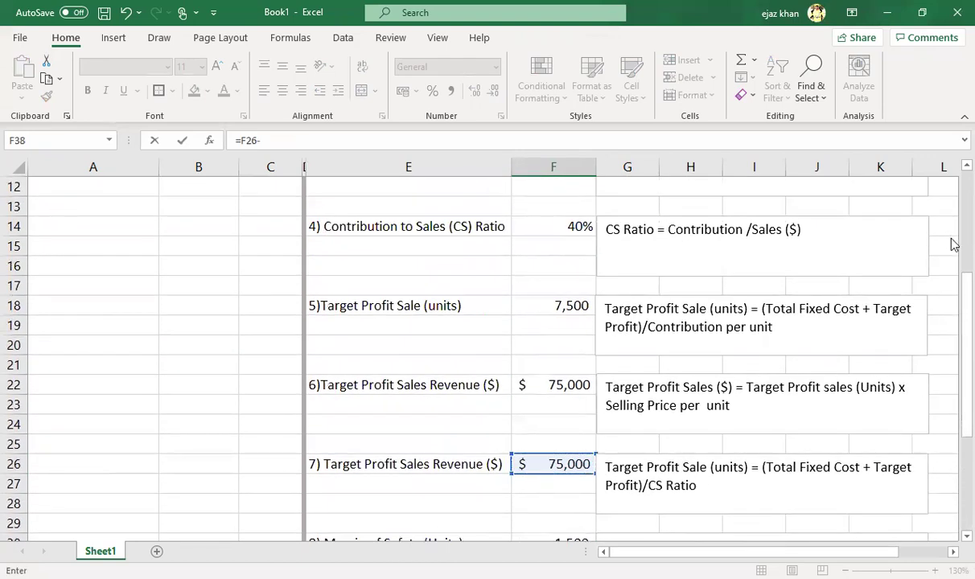
pyautogui.scroll(4, 692, 253)
pyautogui.click(560, 278)
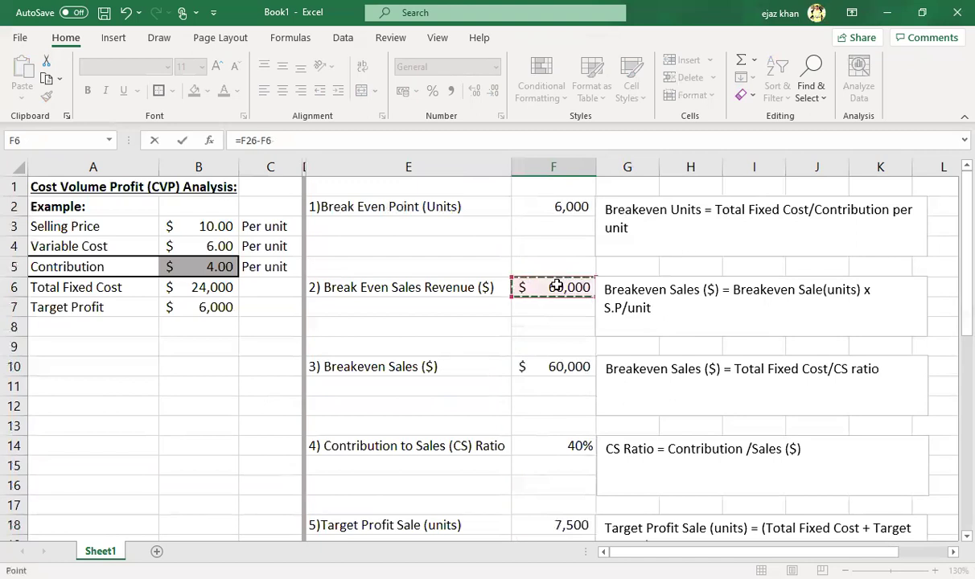
pyautogui.press('Return')
pyautogui.press('Up')
pyautogui.press('Right')
pyautogui.press('Right')
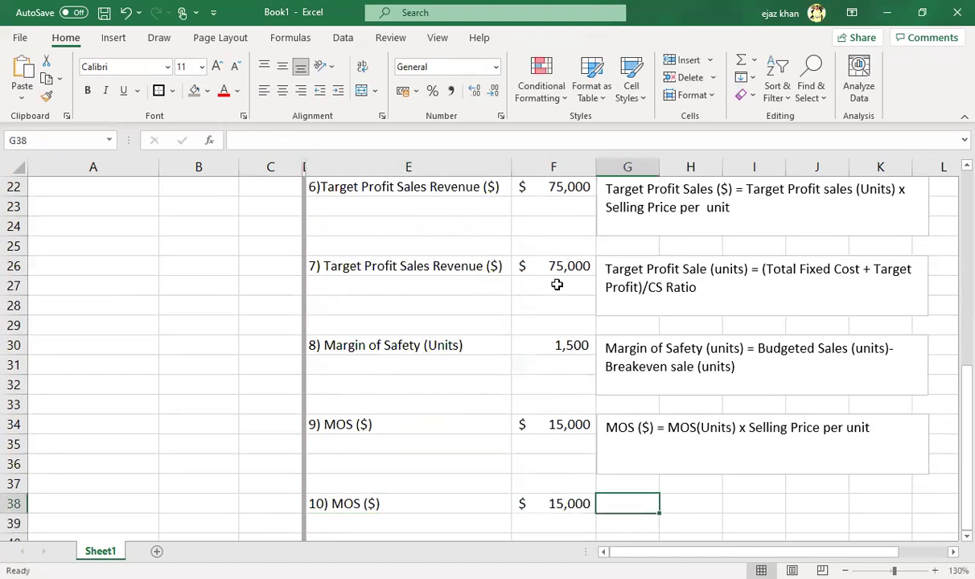
# Step: Place a copy of the Margin of Safety (units) formula text box beside the MOS ($) result in F38
pyautogui.press('Down')
pyautogui.press('Down')
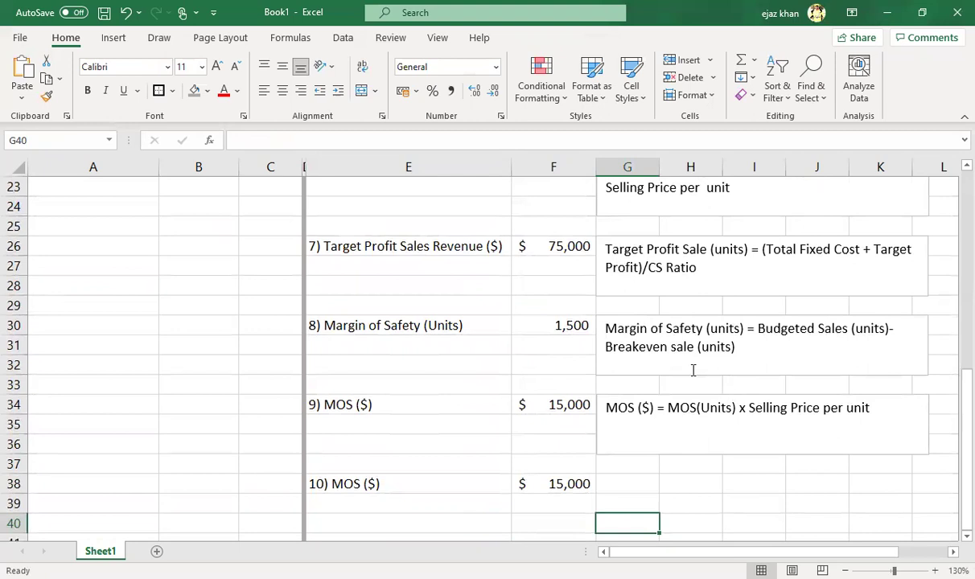
pyautogui.click(680, 373)
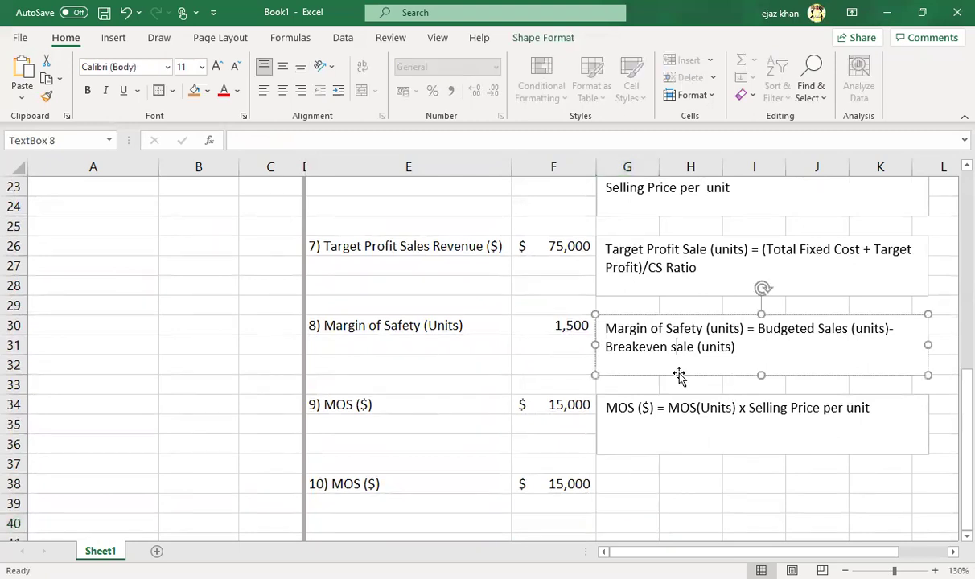
pyautogui.click(680, 375)
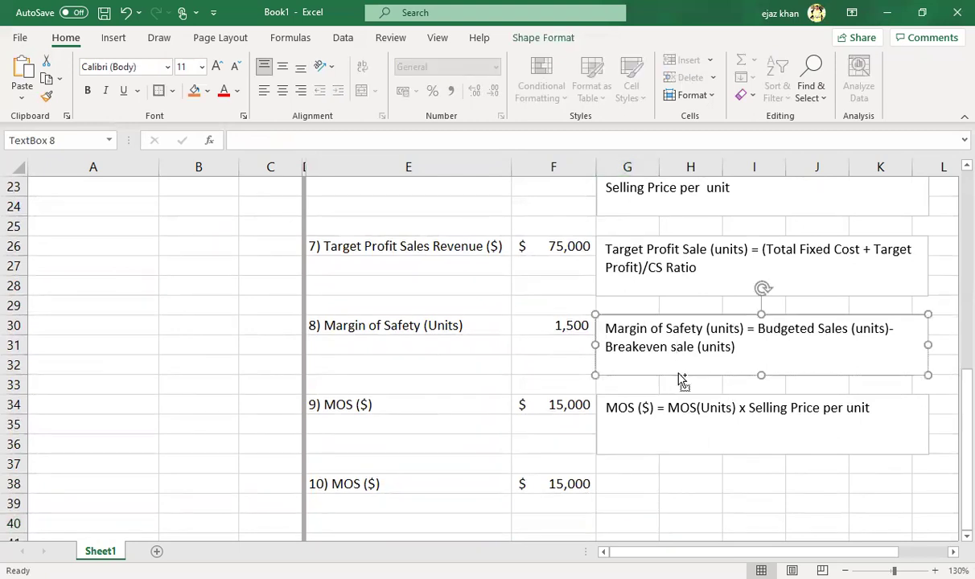
pyautogui.hotkey('ctrl', 'c')
pyautogui.hotkey('ctrl', 'v')
pyautogui.moveTo(675, 392); pyautogui.dragTo(664, 537)
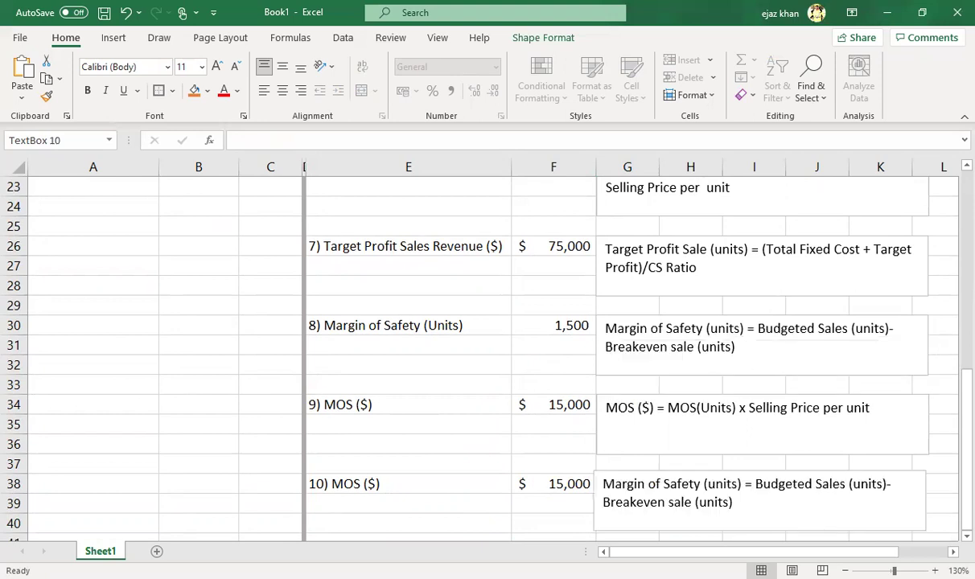
pyautogui.hotkey('ctrl', 'z')
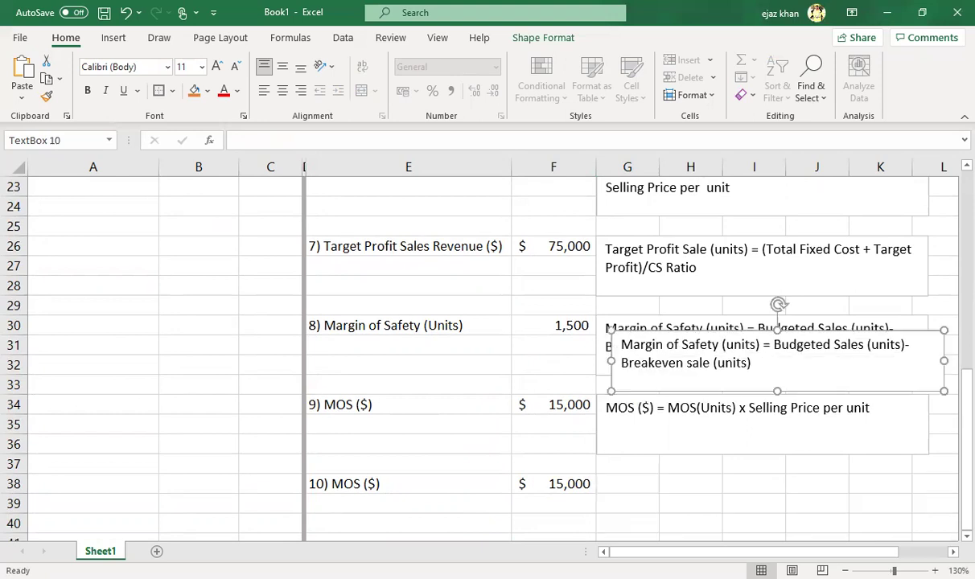
pyautogui.moveTo(680, 392); pyautogui.dragTo(665, 472)
# Step: Edit the text box beside F38 to read "Margin of Safety ($) = Budgeted Sales ($)-Breakeven sale ($)"
pyautogui.doubleClick(731, 424)
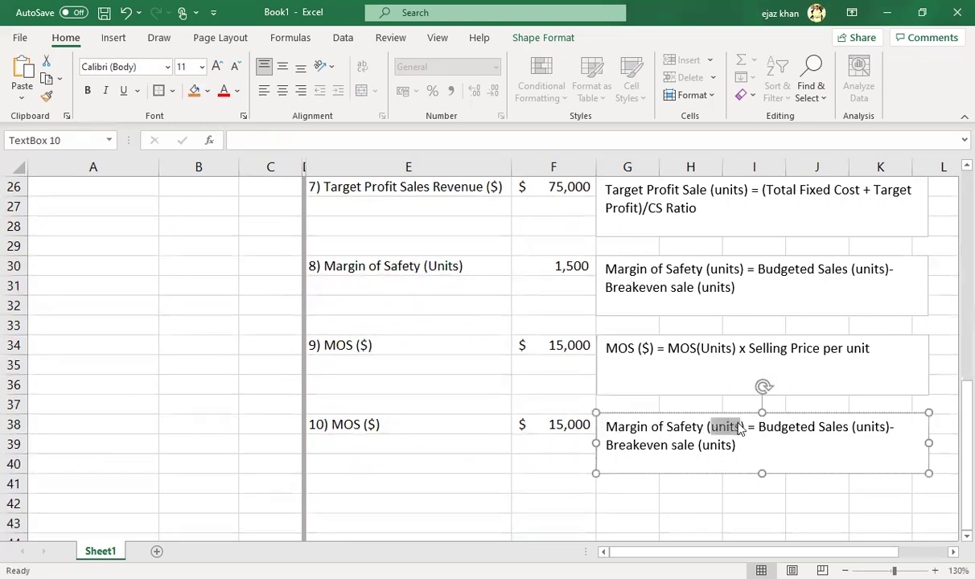
pyautogui.write('$')
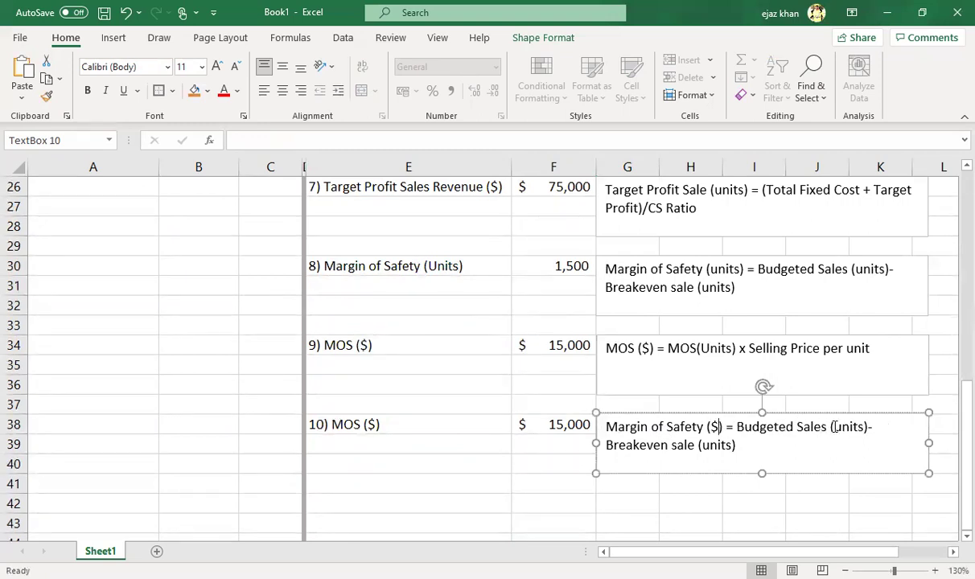
pyautogui.moveTo(834, 426); pyautogui.dragTo(866, 427)
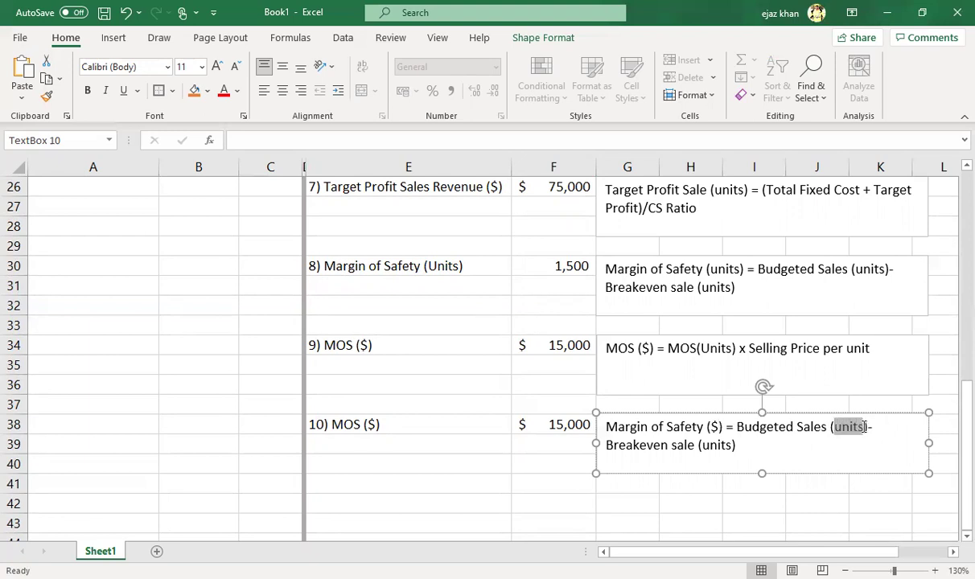
pyautogui.write('$')
pyautogui.moveTo(665, 445); pyautogui.dragTo(635, 445)
pyautogui.write('$')
pyautogui.press('BackSpace')
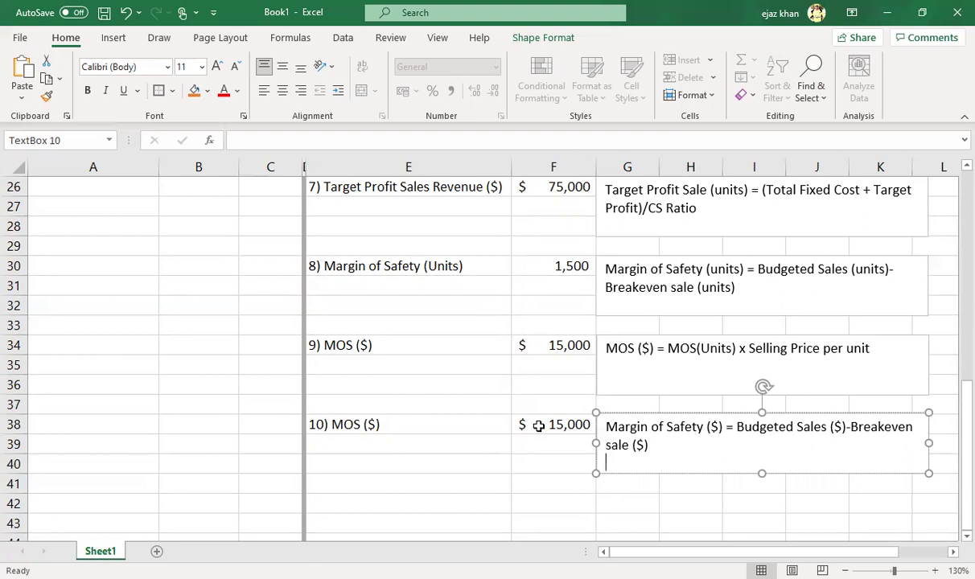
# Step: Label E42 "11) MOS %"
pyautogui.click(403, 503)
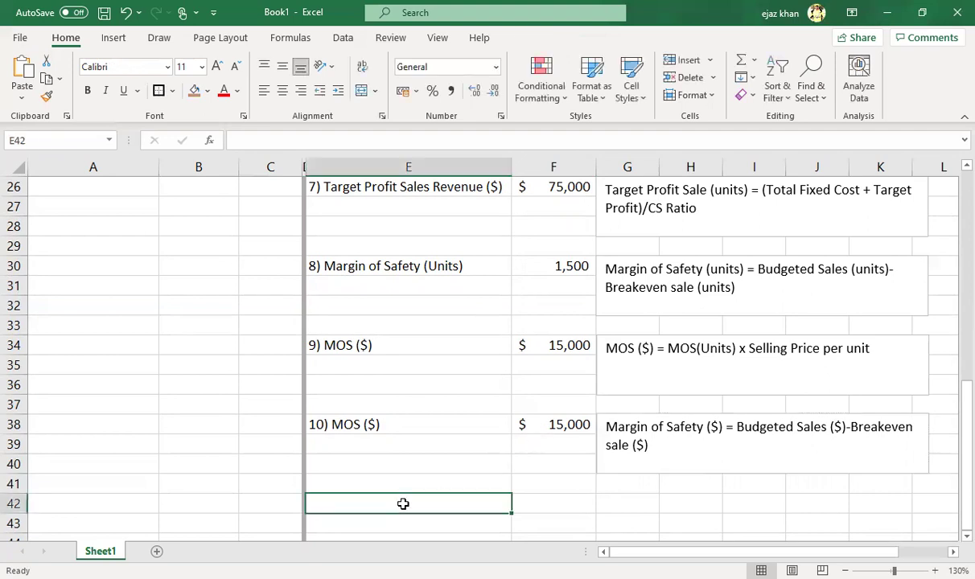
pyautogui.write('11) ')
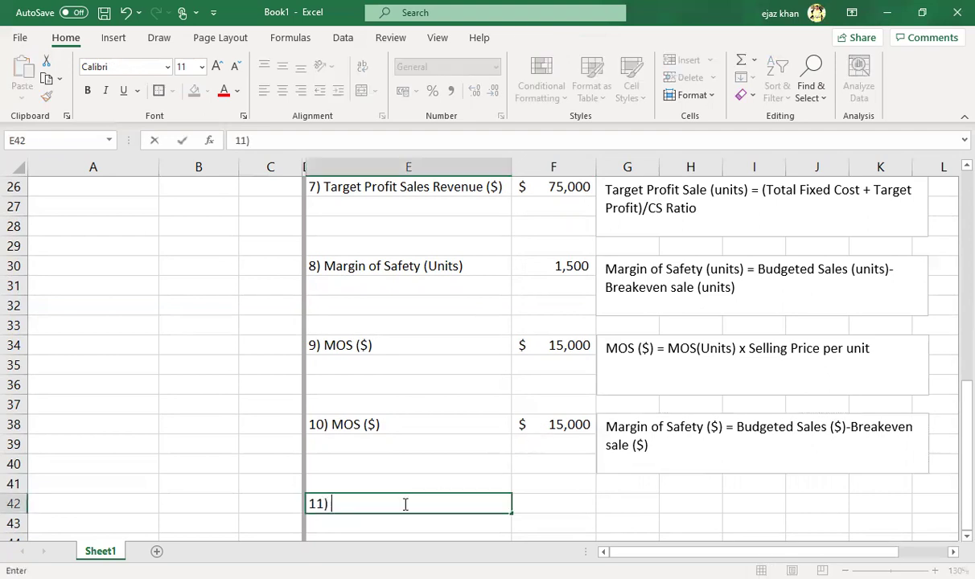
pyautogui.write('MOS %')
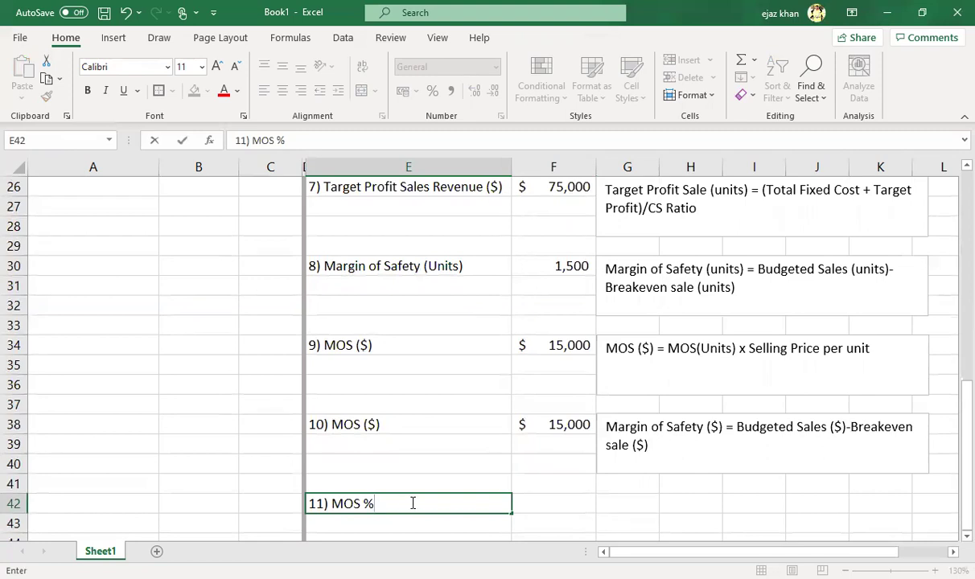
# Step: Calculate MOS % in F42 by dividing MOS ($) by target profit sales revenue with =F38/F26, formatted as a percentage
pyautogui.click(564, 507)
pyautogui.write('=')
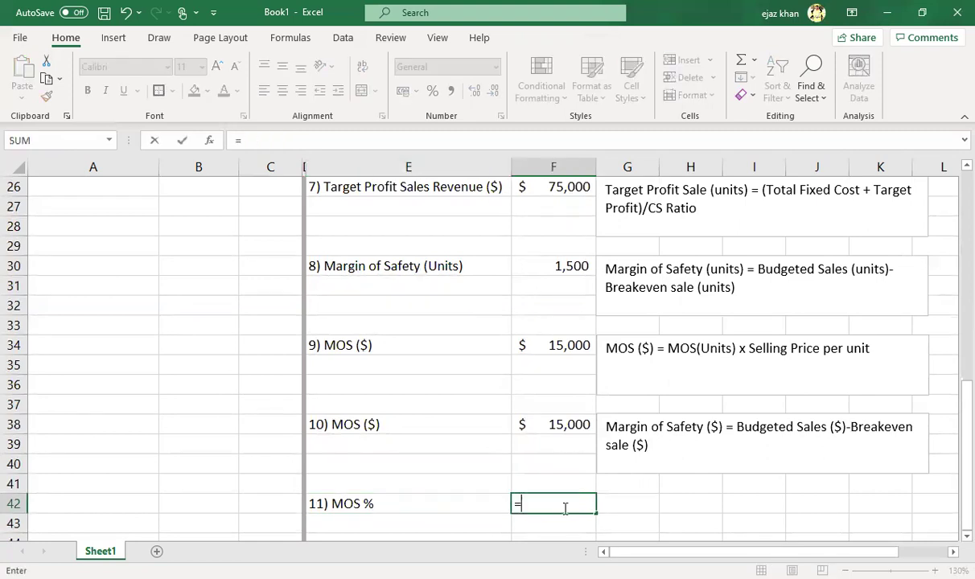
pyautogui.click(536, 426)
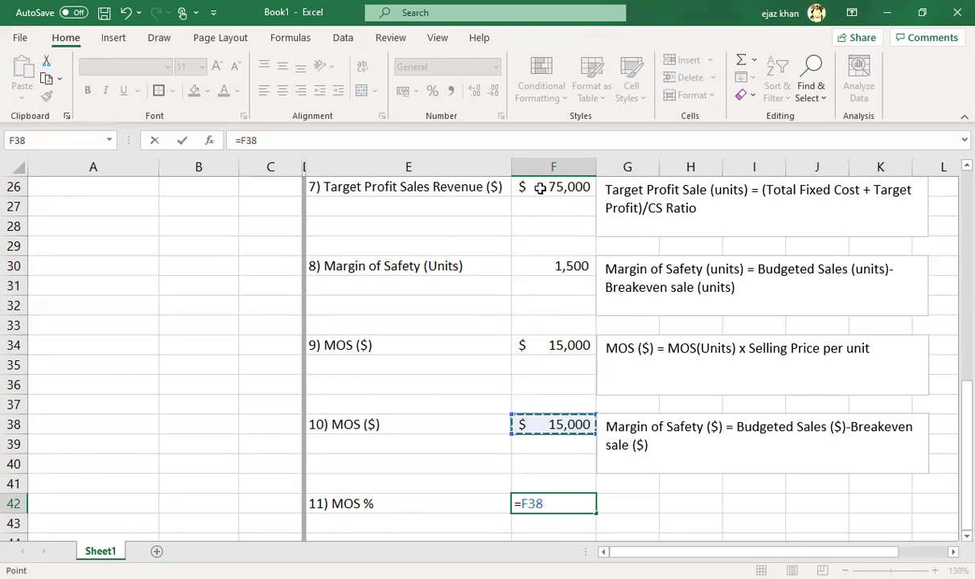
pyautogui.write('/')
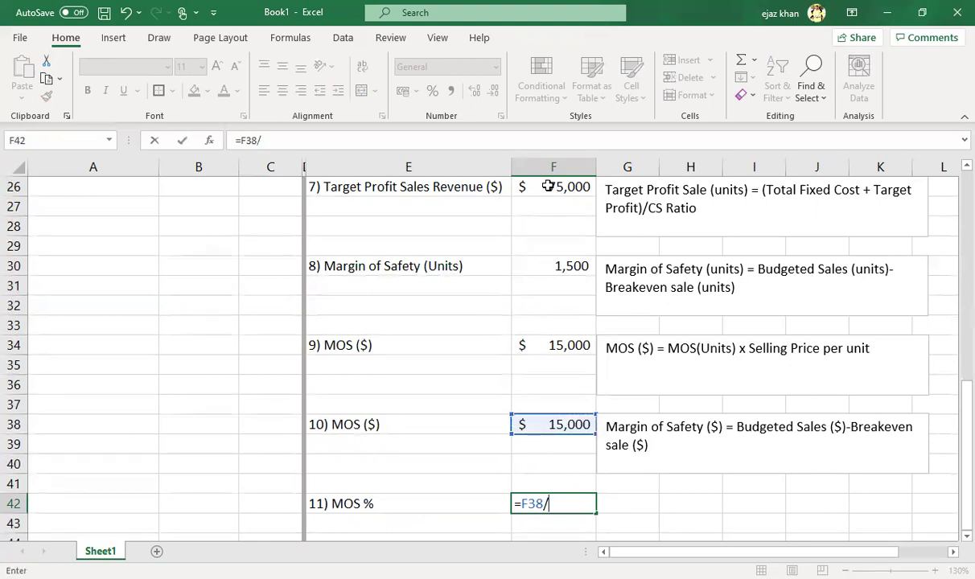
pyautogui.click(547, 186)
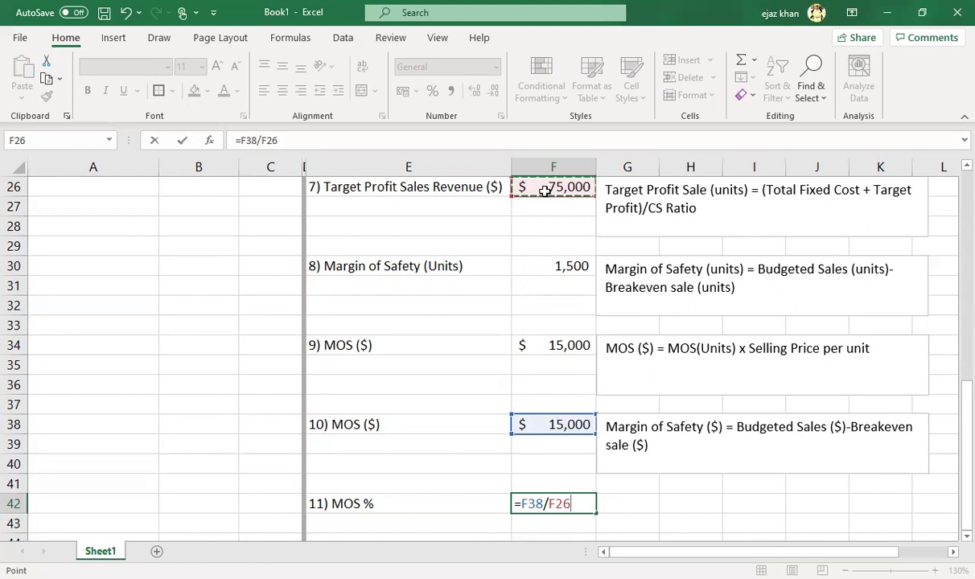
pyautogui.press('Return')
pyautogui.press('Up')
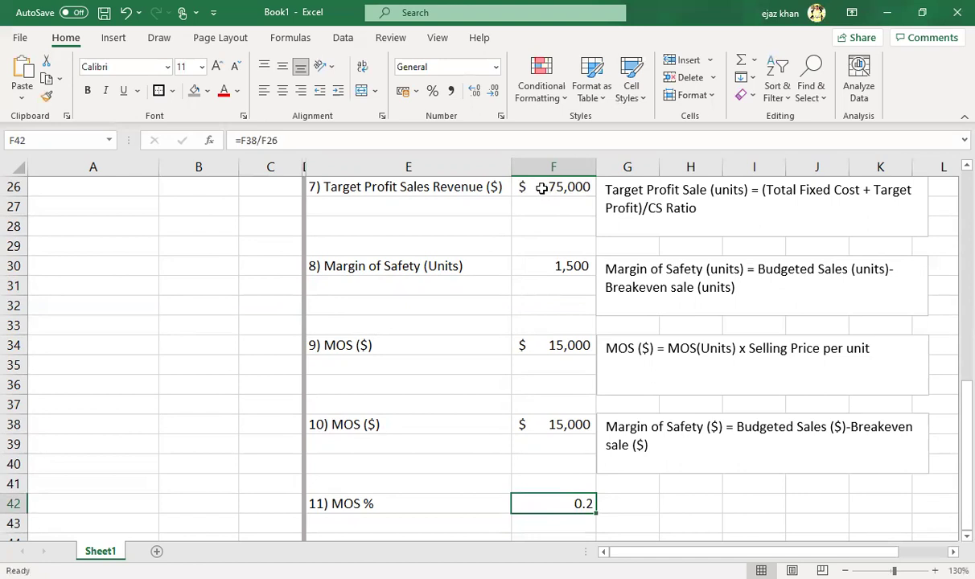
pyautogui.click(432, 91)
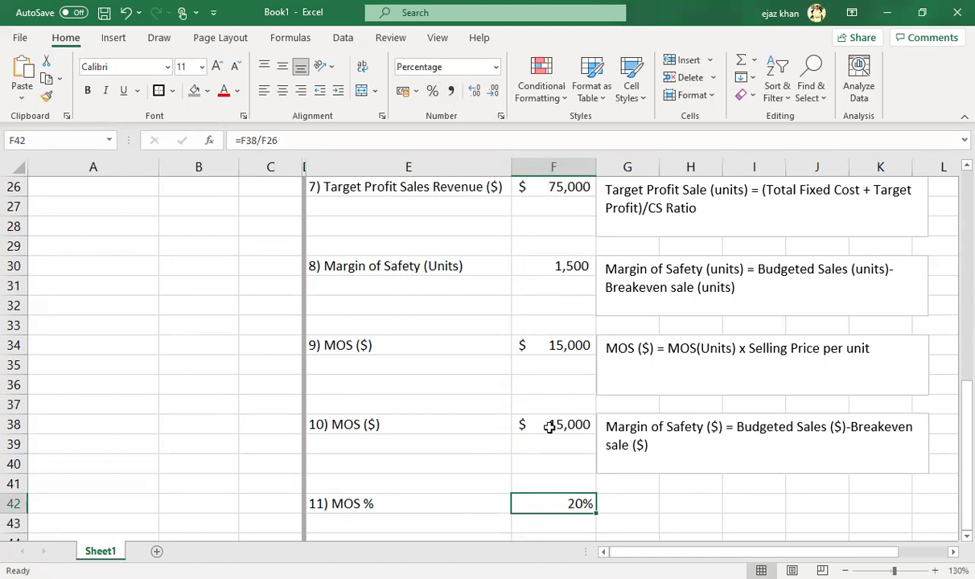
pyautogui.click(542, 187)
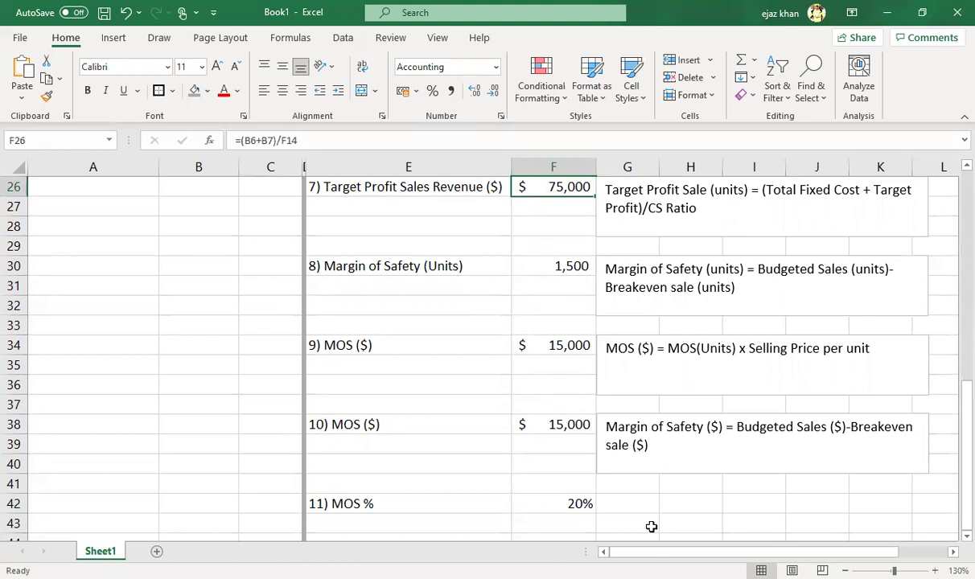
# Step: Duplicate the formula text box beside F38 and place the copy beside the MOS % result in F42
pyautogui.click(630, 506)
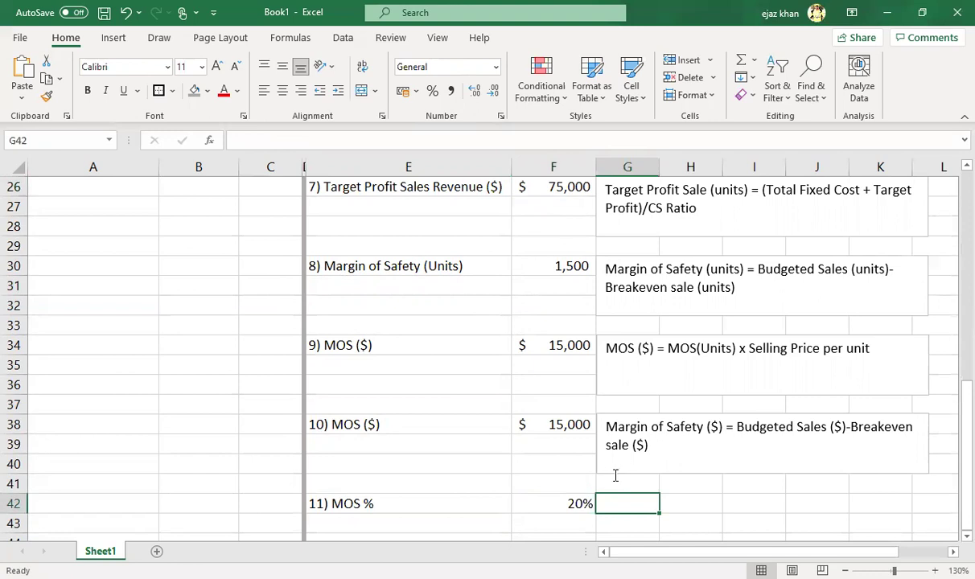
pyautogui.click(609, 474)
pyautogui.hotkey('ctrl', 'd')
pyautogui.moveTo(629, 493); pyautogui.dragTo(618, 518)
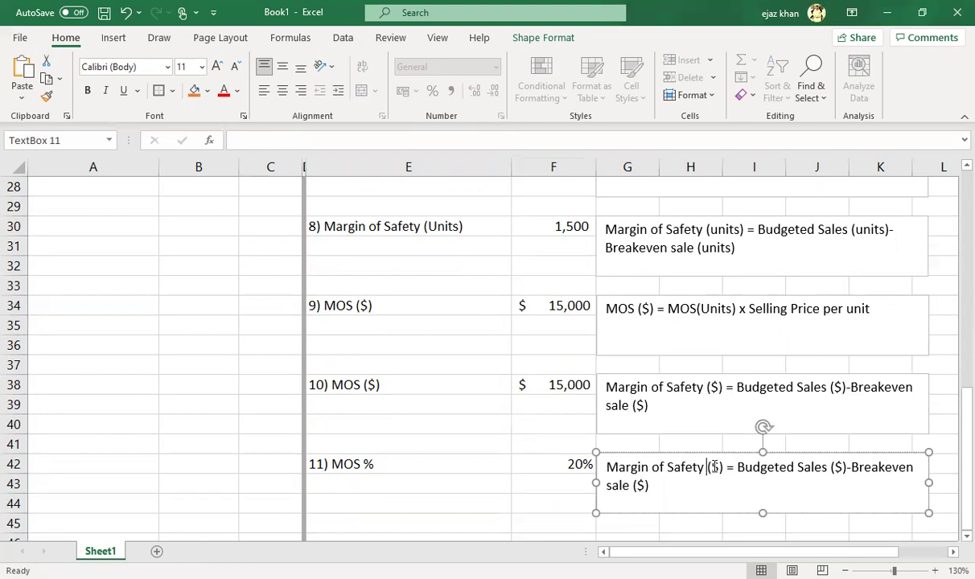
# Step: Replace the text in the box beside F42 with "MOS %= MOS/Budgeted Sales"
pyautogui.moveTo(711, 468); pyautogui.dragTo(590, 455)
pyautogui.press('BackSpace')
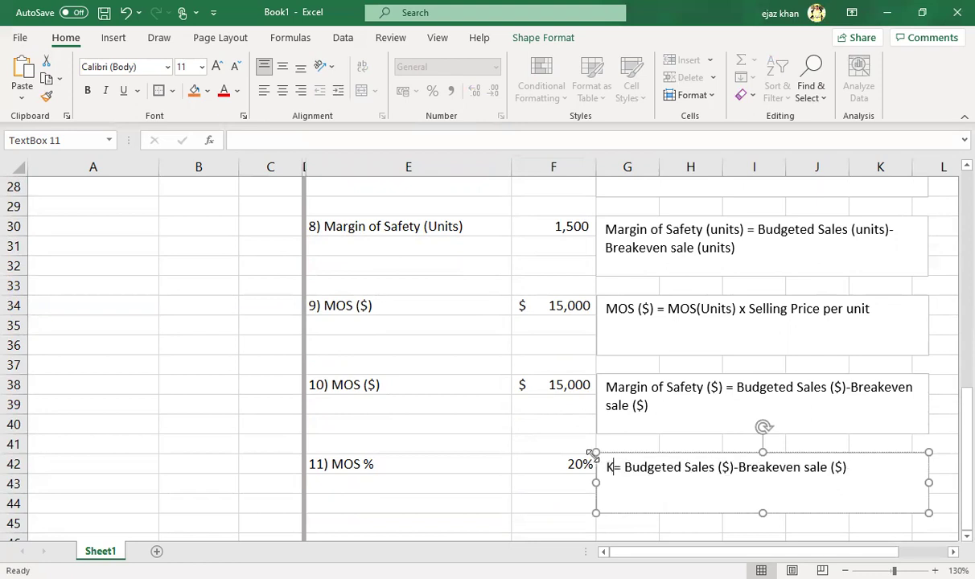
pyautogui.write('MOS')
pyautogui.write(' %')
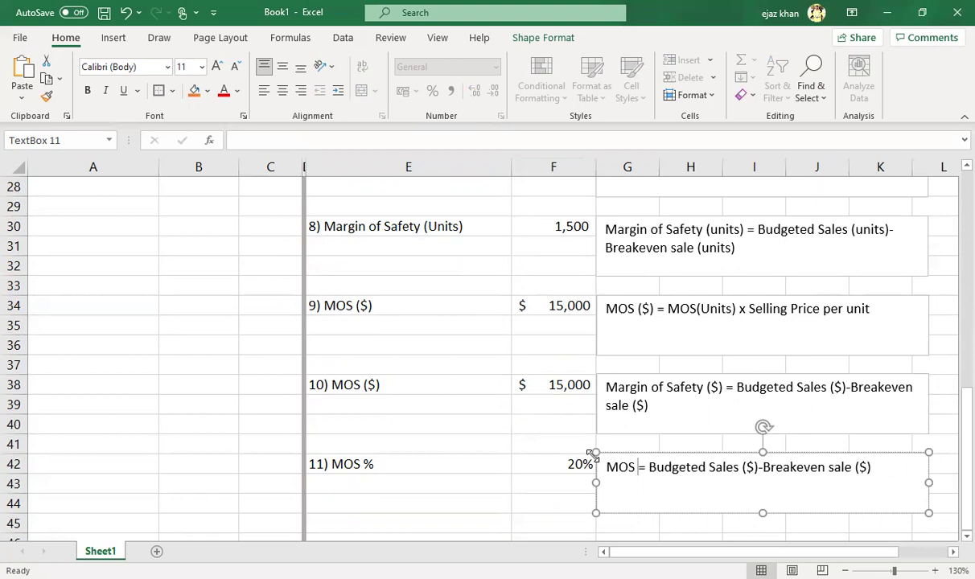
pyautogui.moveTo(640, 467); pyautogui.dragTo(776, 482)
pyautogui.click(661, 467)
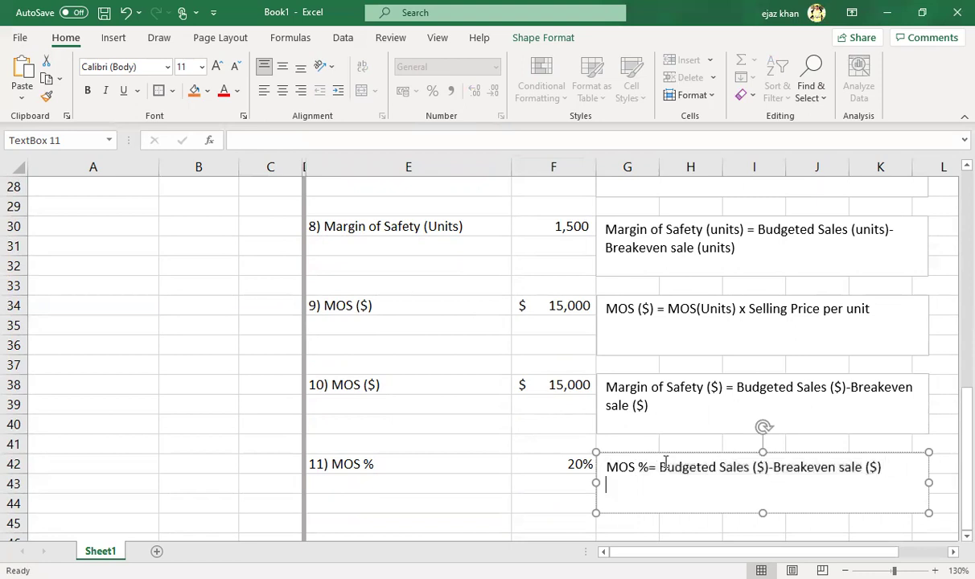
pyautogui.moveTo(659, 467); pyautogui.dragTo(901, 455)
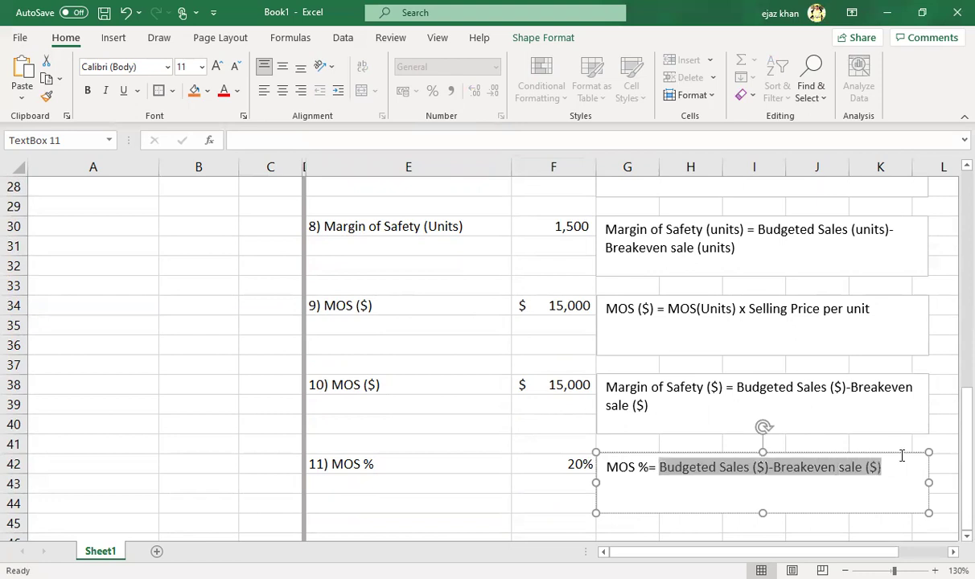
pyautogui.write('MOS/Budgeted Sales')
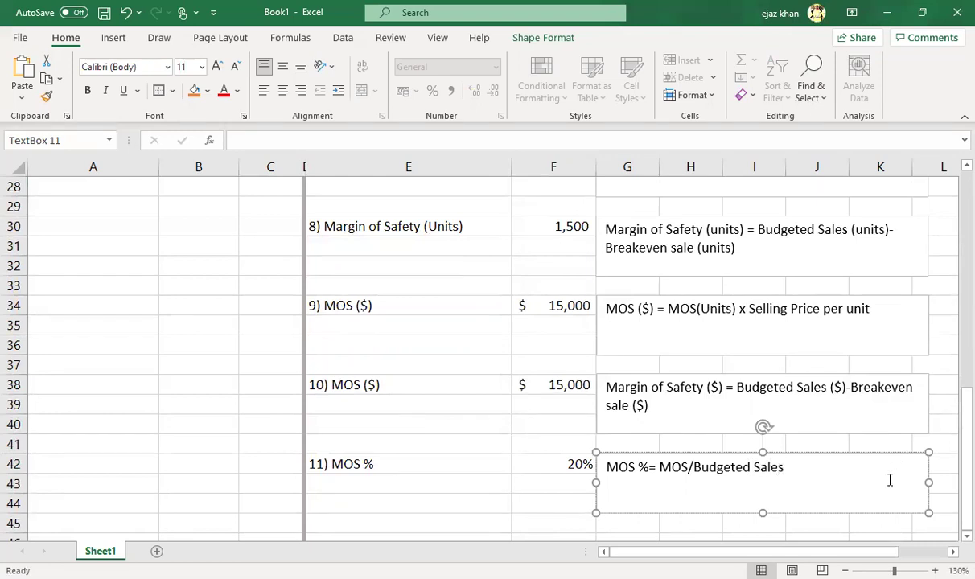
pyautogui.press('Return')
pyautogui.moveTo(659, 471); pyautogui.dragTo(780, 476)
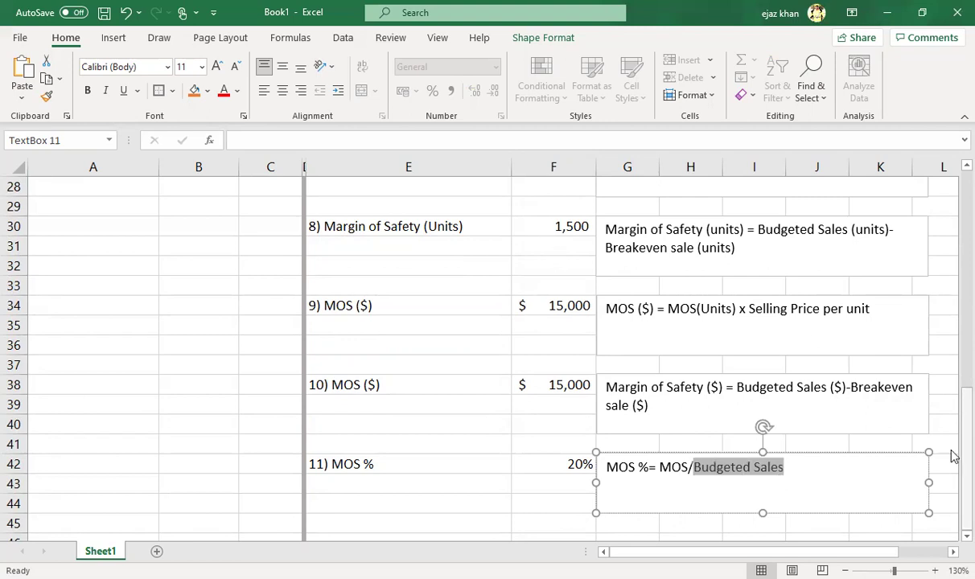
# Step: Cross-check MOS % in B24 by dividing margin of safety units by target profit sale units with =F30/F18, formatted as a percentage
pyautogui.scroll(2, 953, 456)
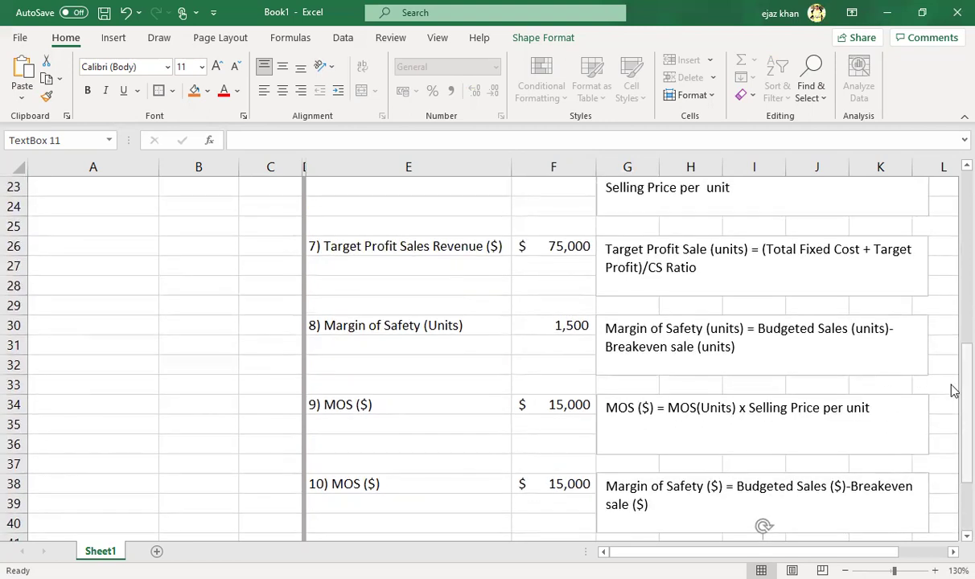
pyautogui.scroll(2, 953, 390)
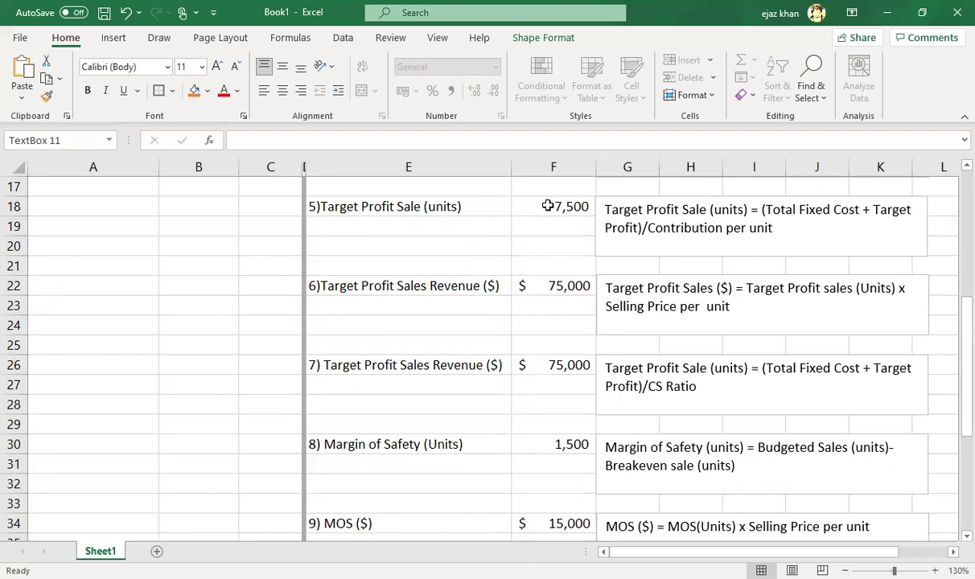
pyautogui.click(191, 320)
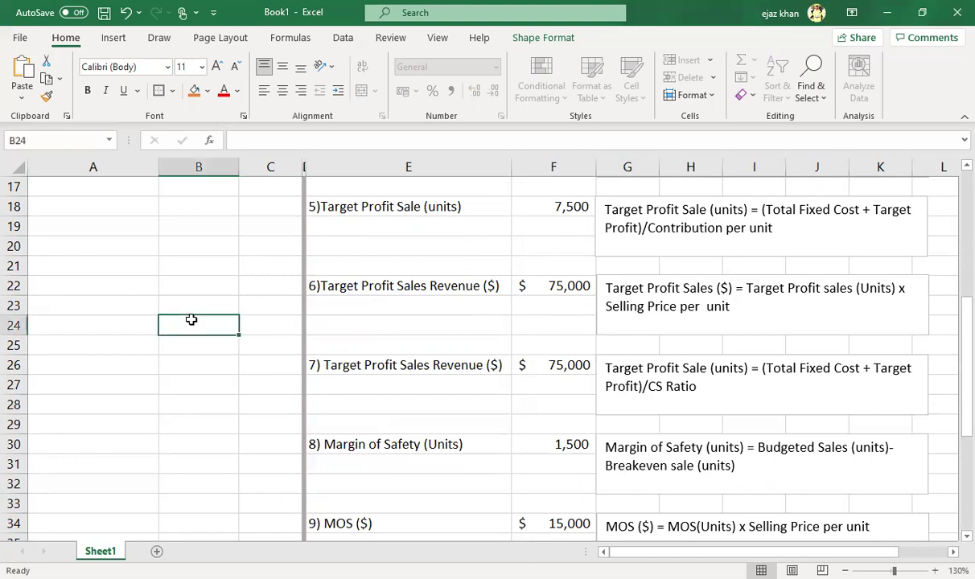
pyautogui.write('=')
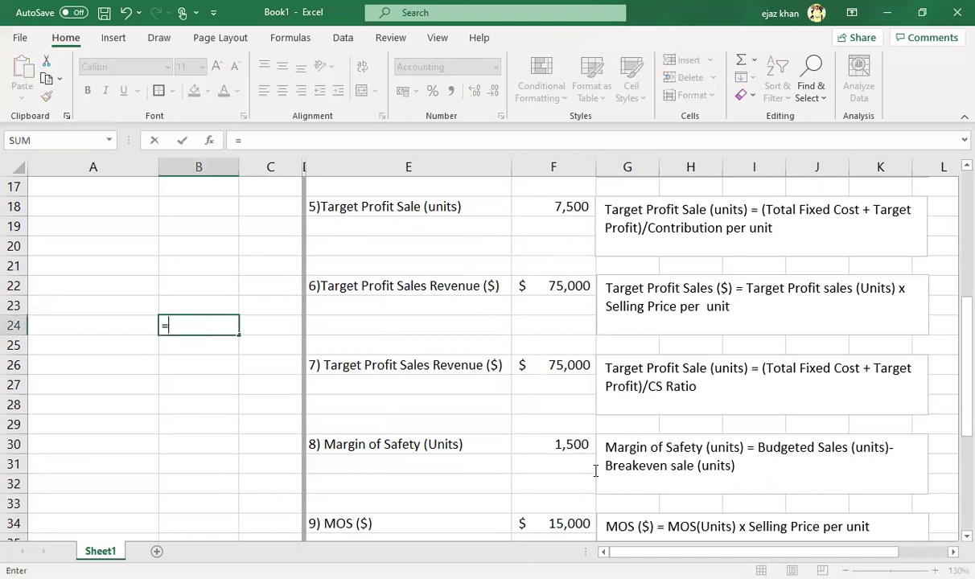
pyautogui.click(572, 446)
pyautogui.write('/')
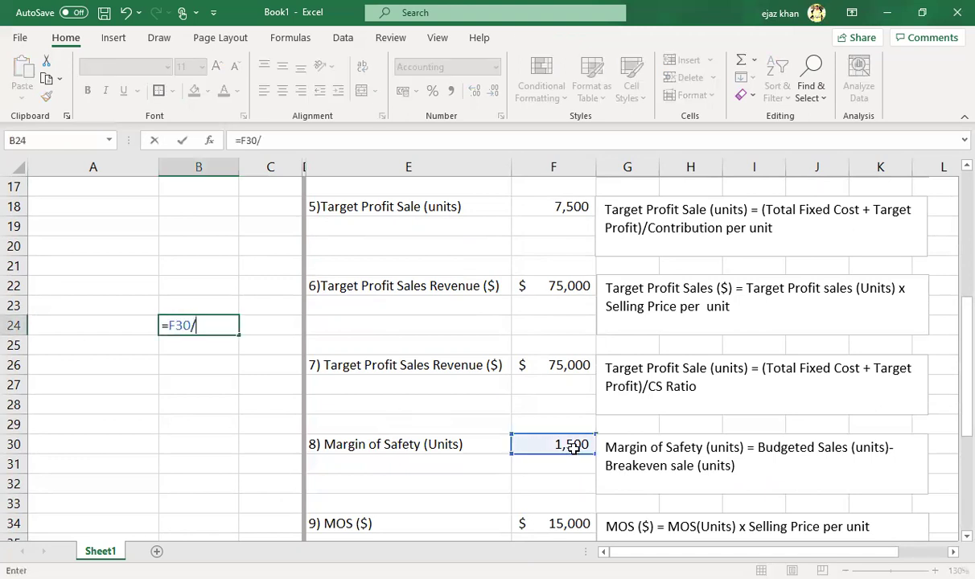
pyautogui.click(550, 206)
pyautogui.press('Return')
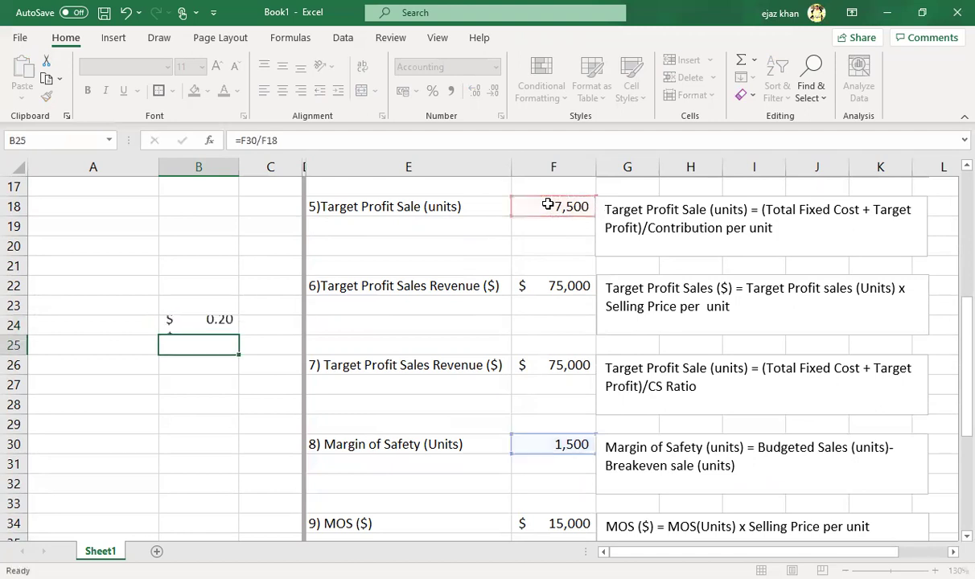
pyautogui.click(209, 326)
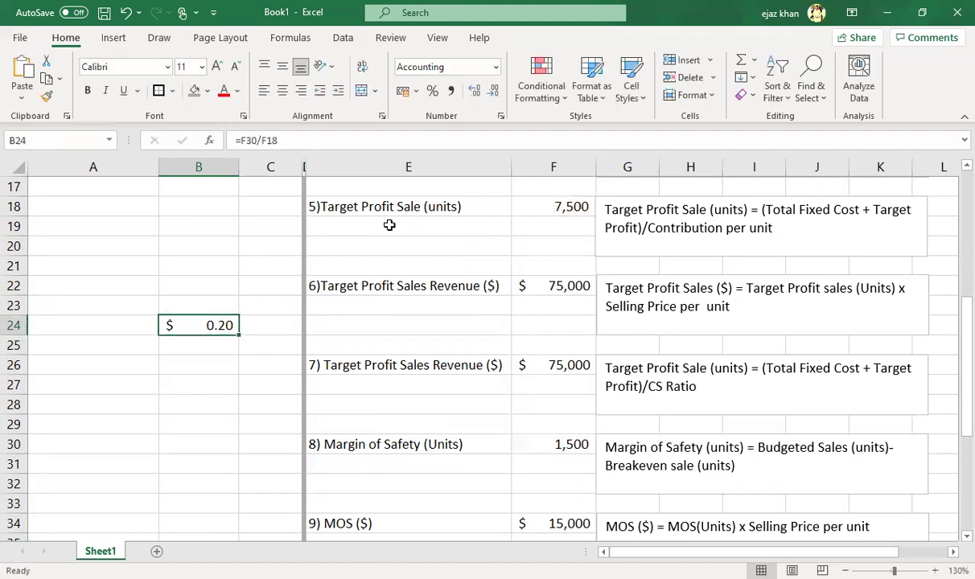
pyautogui.click(431, 90)
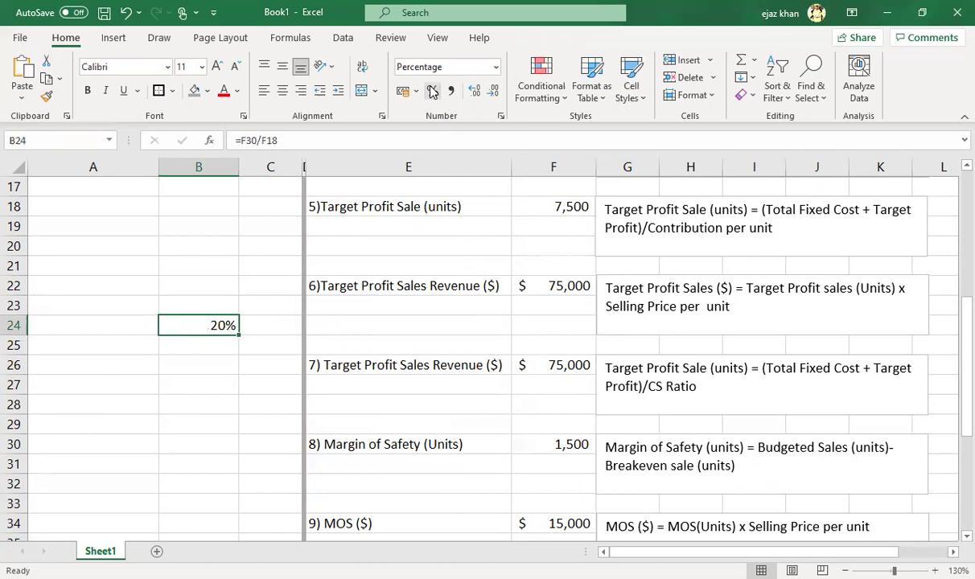
# Step: Clear the MOS % cross-check formula from cell B24
pyautogui.press('Delete')
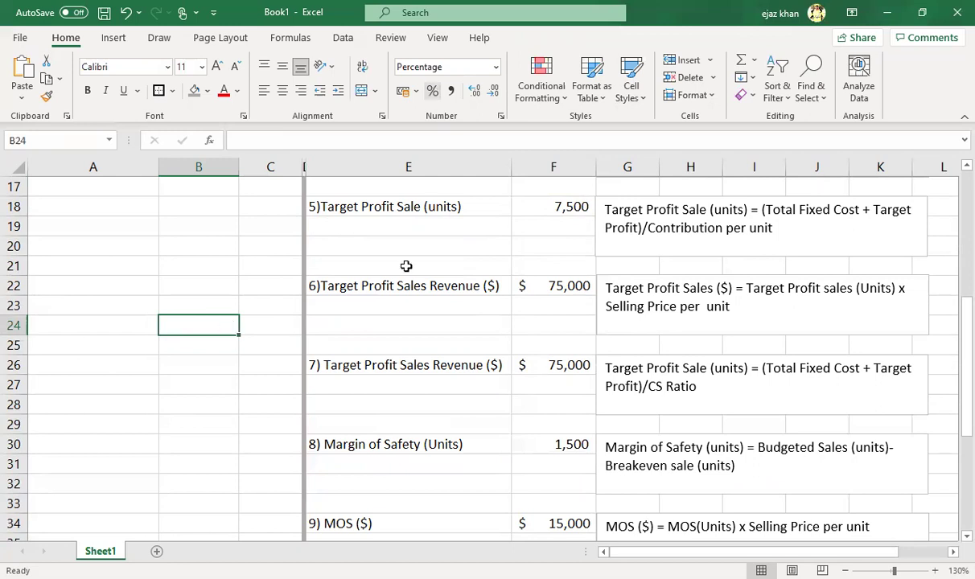
# Step: Review the MOS and target profit results, the MOS % explanation, the break-even and target profit unit formulas, and the target profit input
pyautogui.click(535, 527)
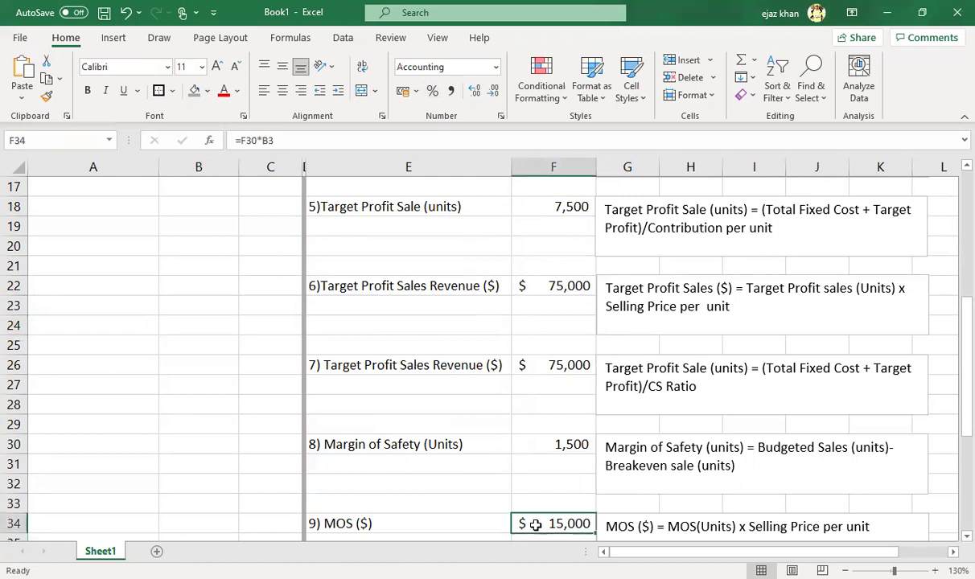
pyautogui.click(566, 366)
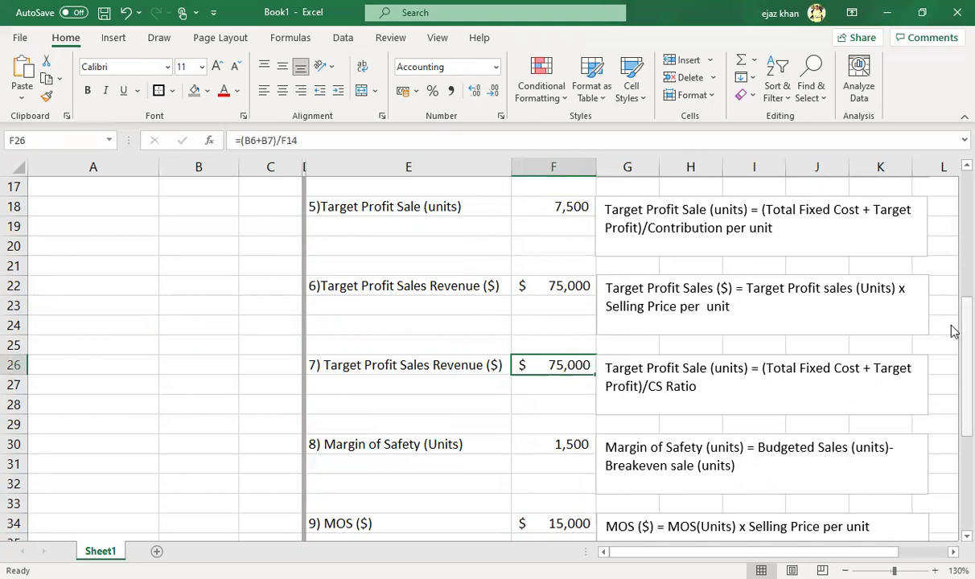
pyautogui.moveTo(950, 330); pyautogui.dragTo(950, 441)
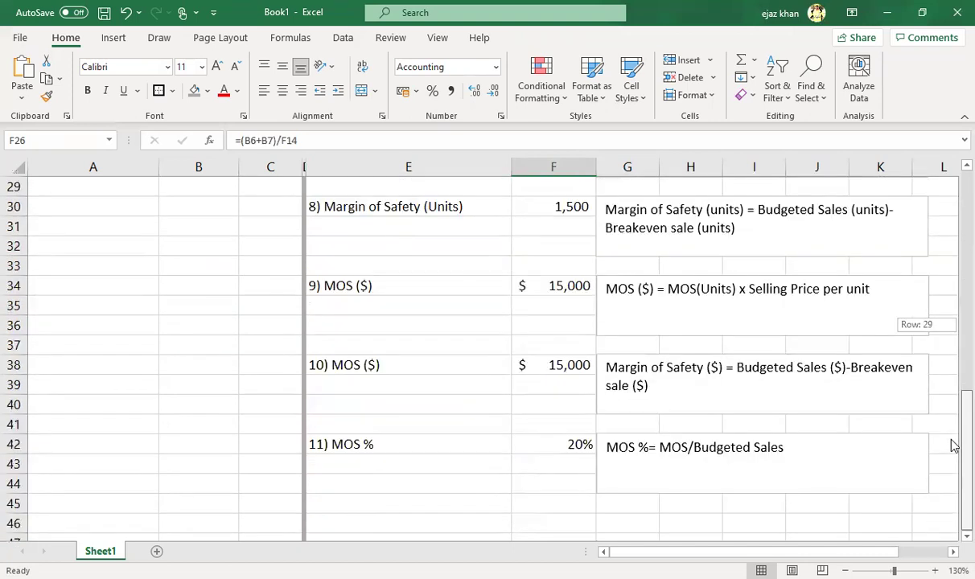
pyautogui.click(685, 447)
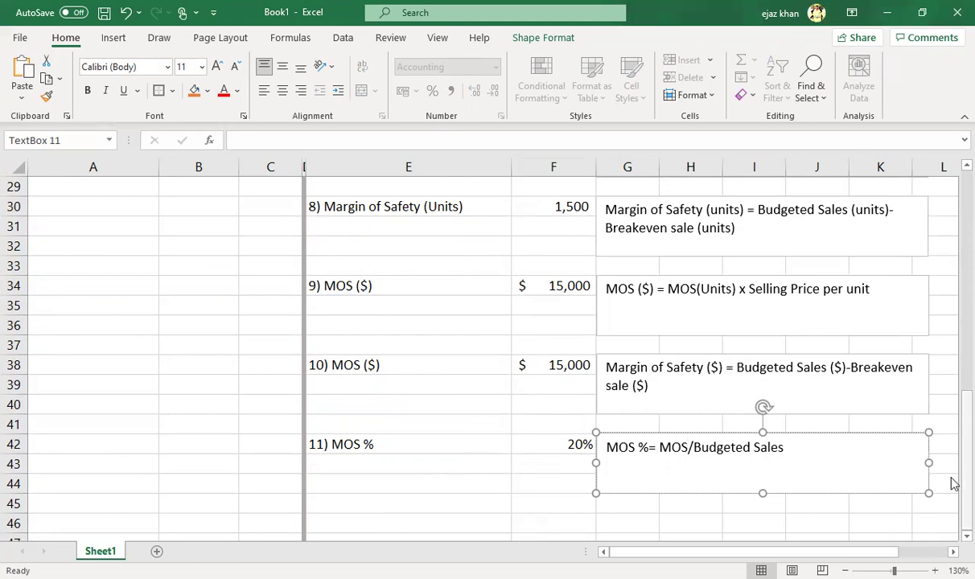
pyautogui.moveTo(953, 483); pyautogui.dragTo(953, 232)
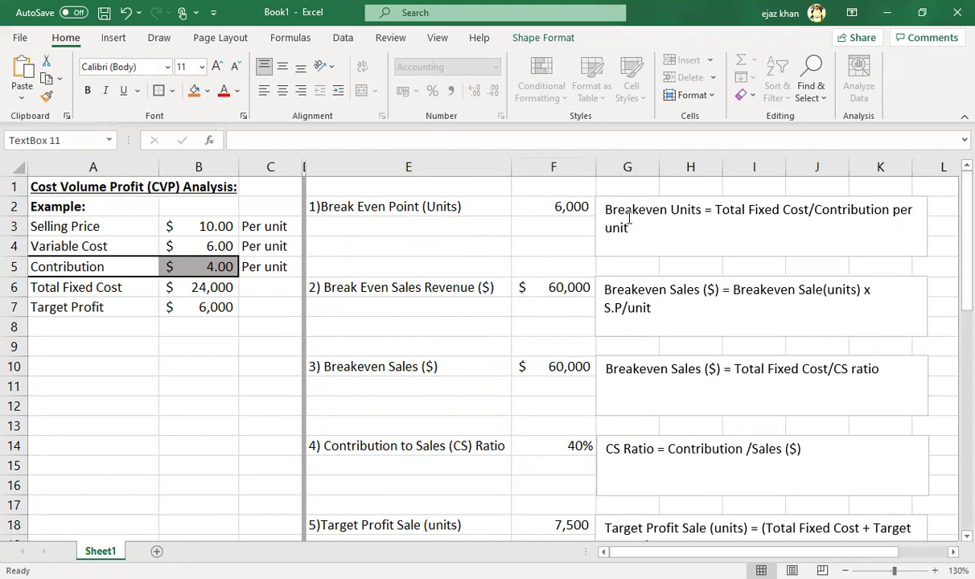
pyautogui.click(577, 206)
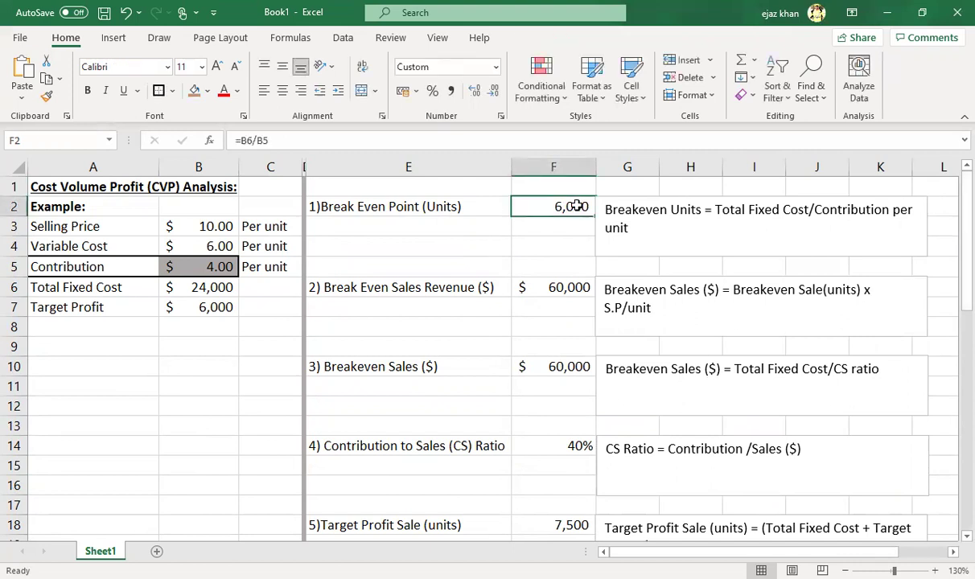
pyautogui.click(547, 527)
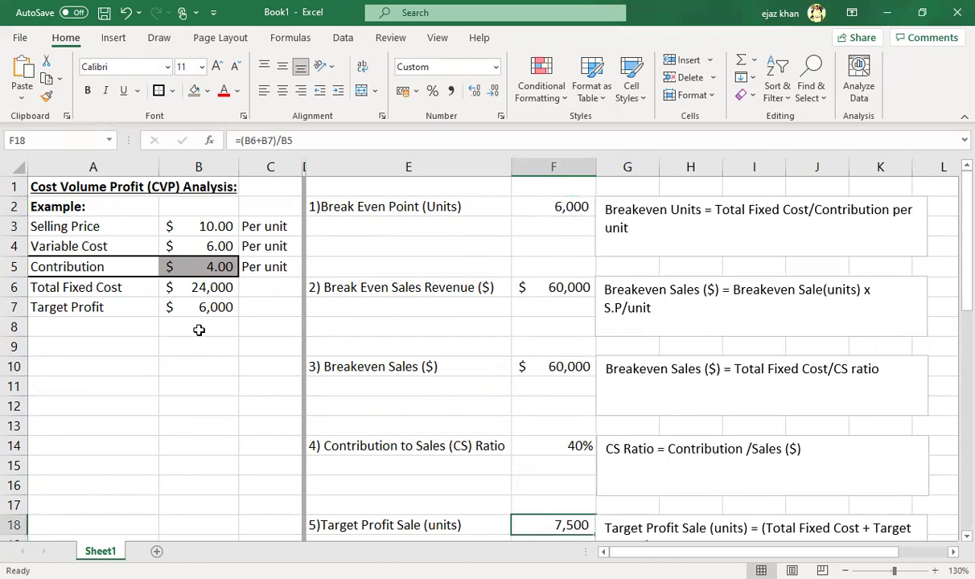
pyautogui.click(187, 304)
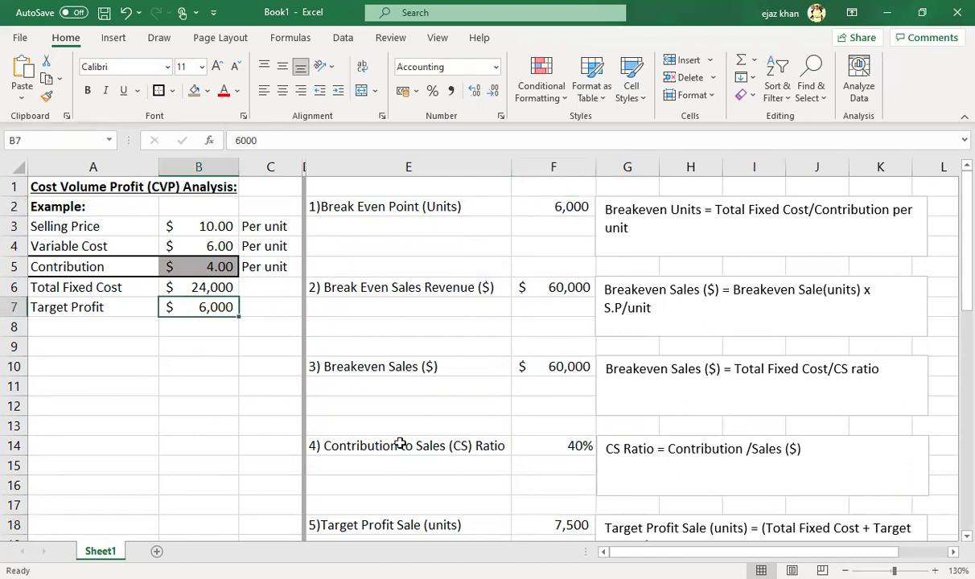